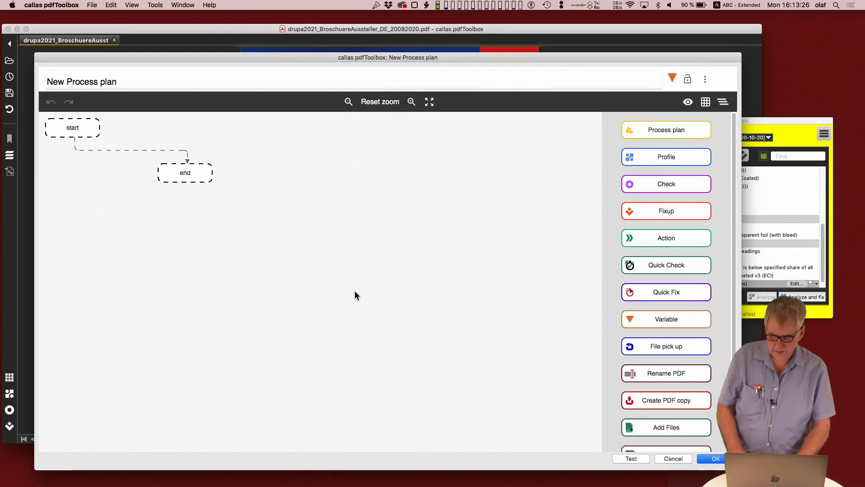
Step: Align the start and end nodes vertically with space between them and delete the connection joining them
left_click_drag(85, 132, 285, 160)
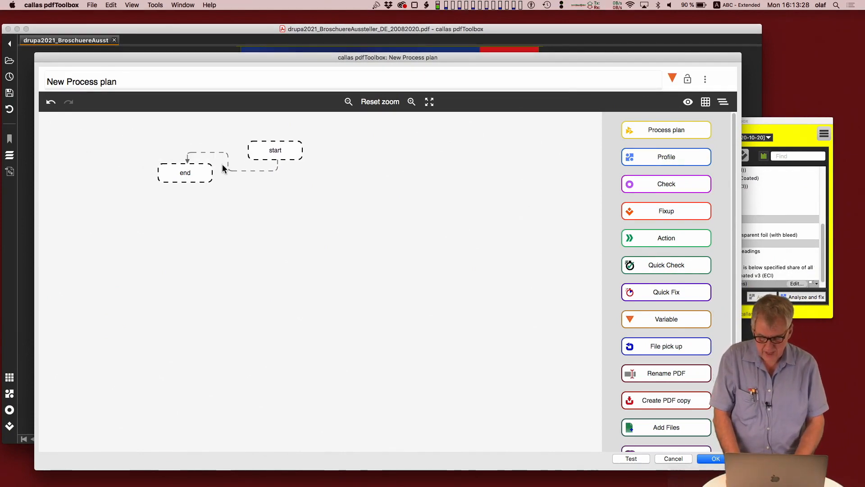
left_click_drag(210, 172, 301, 274)
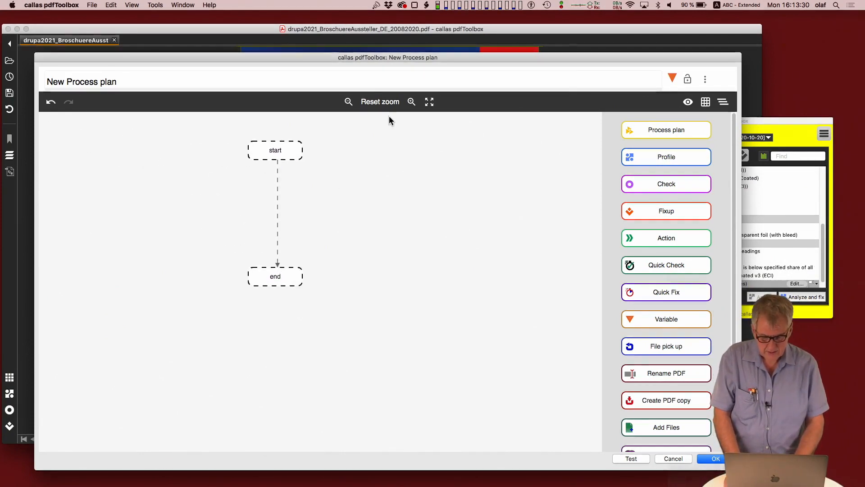
left_click(411, 101)
left_click(411, 102)
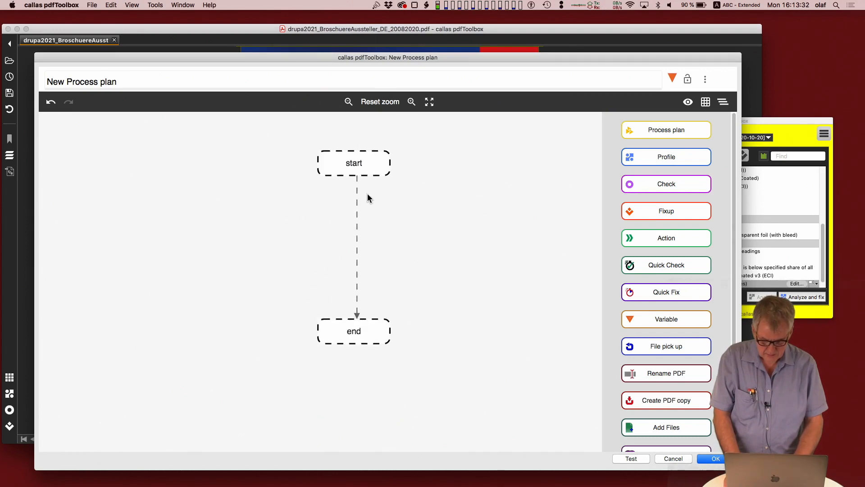
left_click(357, 207)
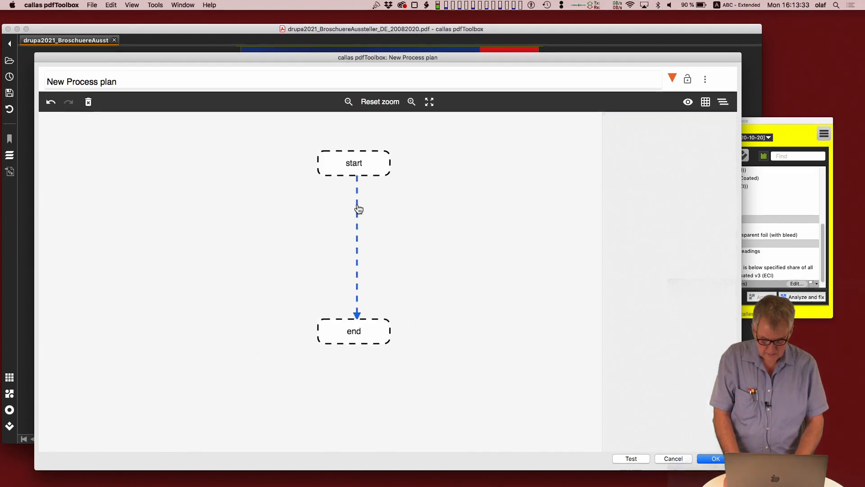
left_click(89, 102)
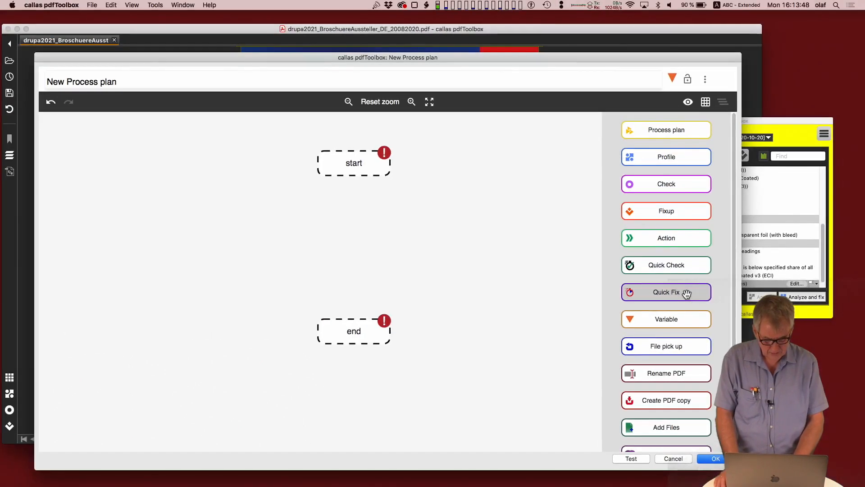
Step: Place a Quick Fix node between start and end and connect it to both nodes
left_click_drag(617, 273, 364, 237)
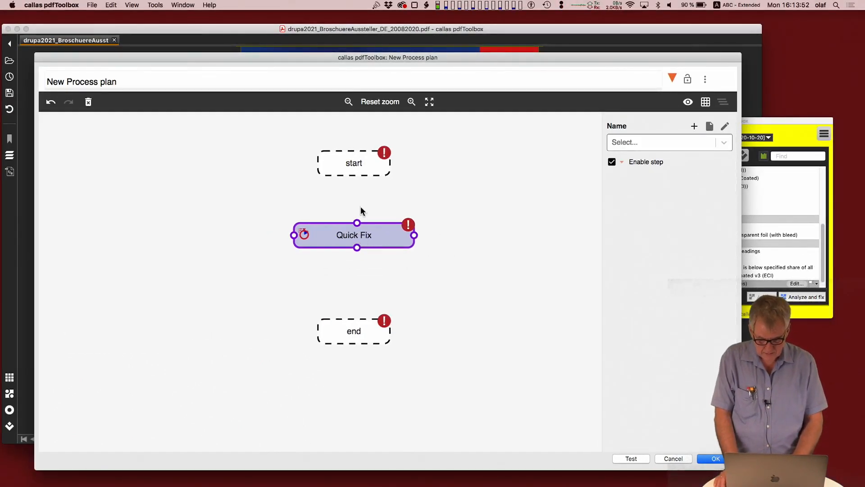
left_click_drag(357, 176, 357, 321)
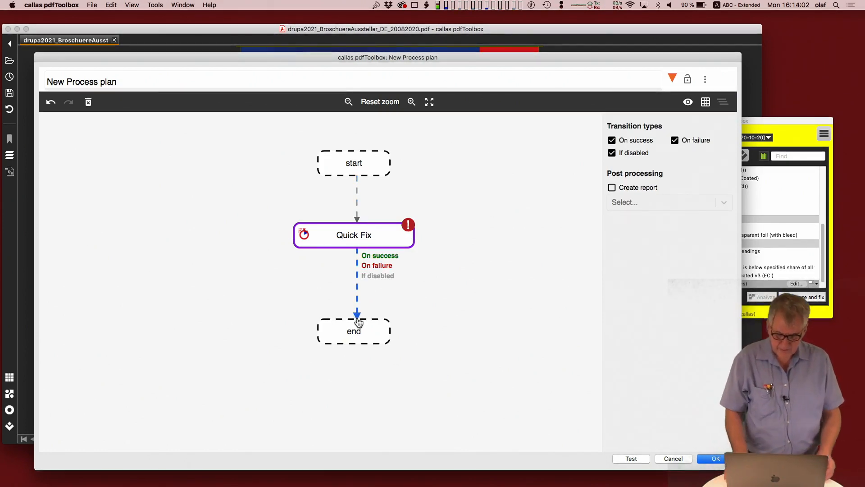
Step: Create a new Quick Fix for the Quick Fix node in the process plan
left_click(383, 246)
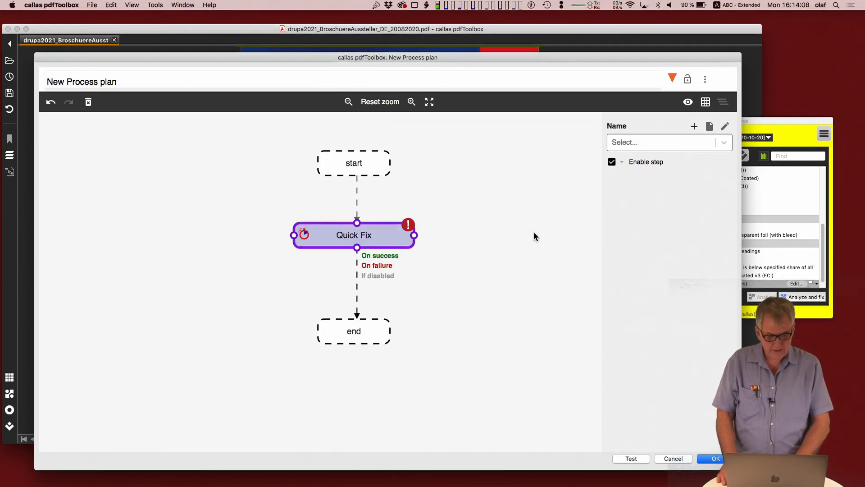
left_click(722, 144)
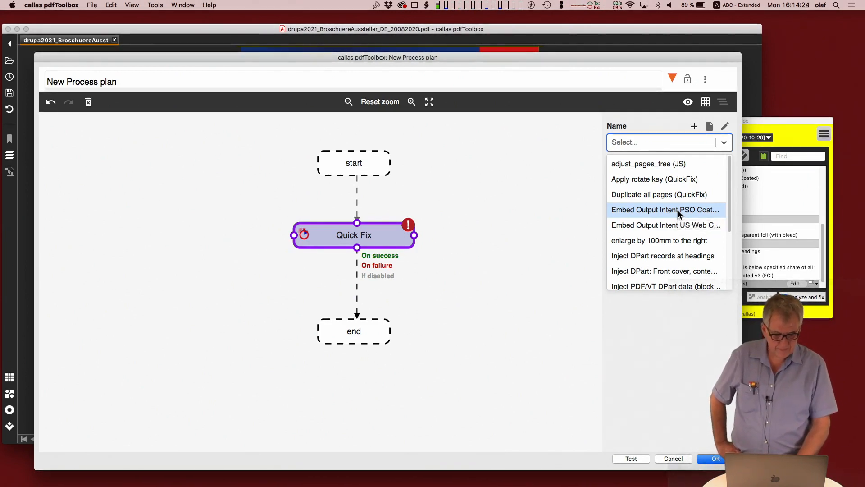
left_click(645, 126)
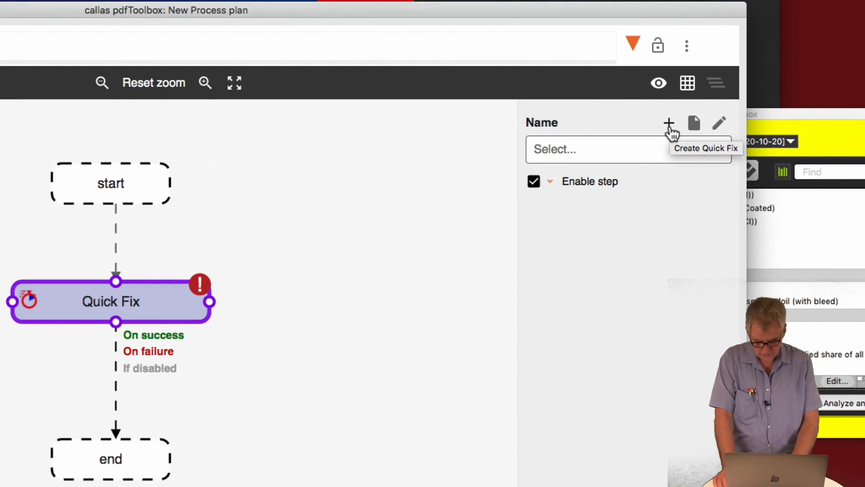
left_click(669, 126)
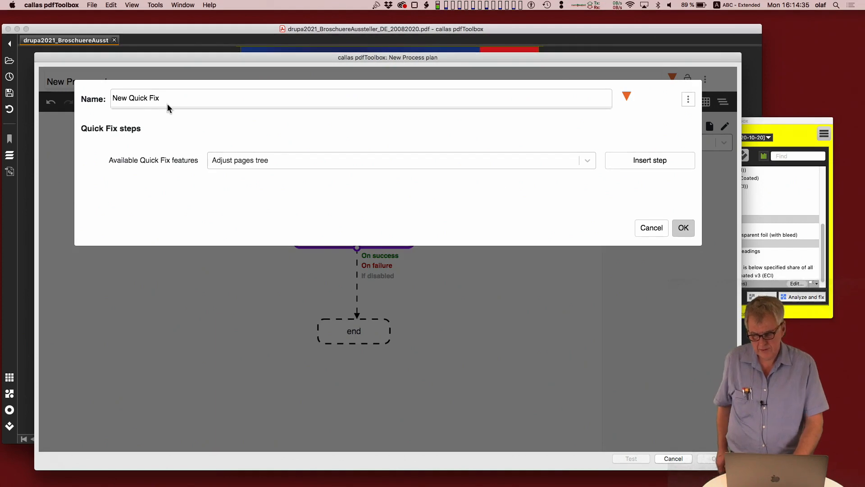
left_click_drag(167, 106, 71, 84)
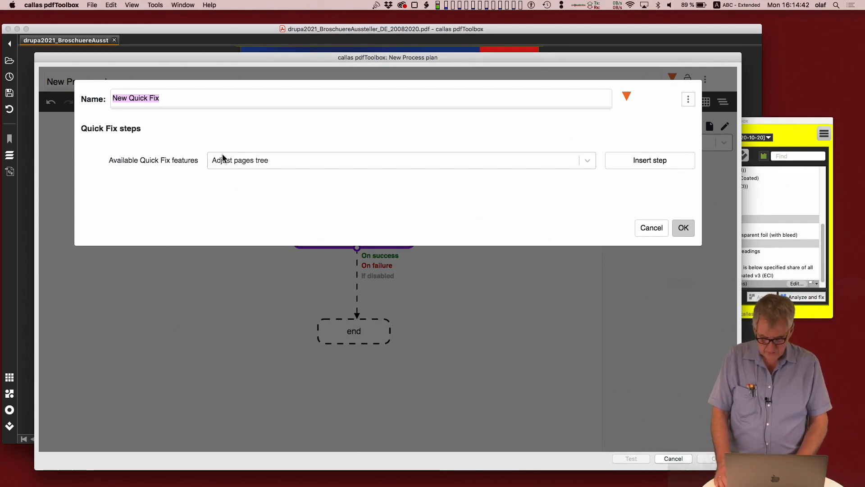
Step: Find the Enlarge pages feature and insert it as a step in the new Quick Fix
left_click(258, 160)
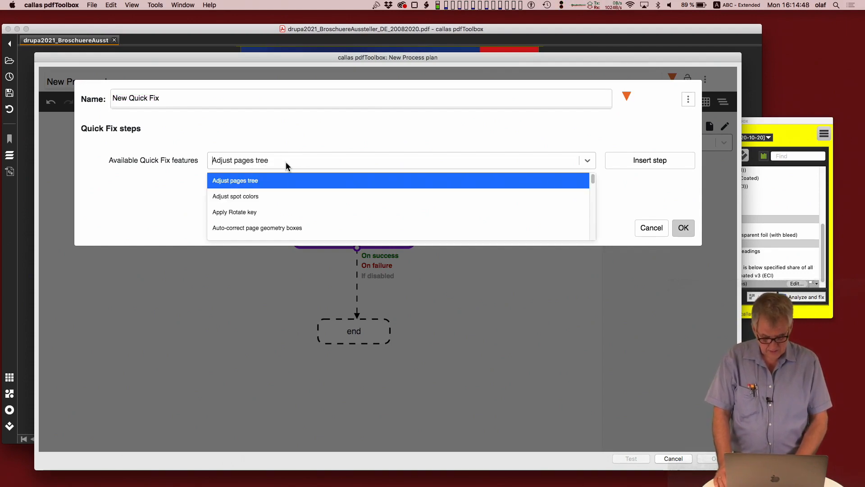
scroll(309, 211, "down", 15)
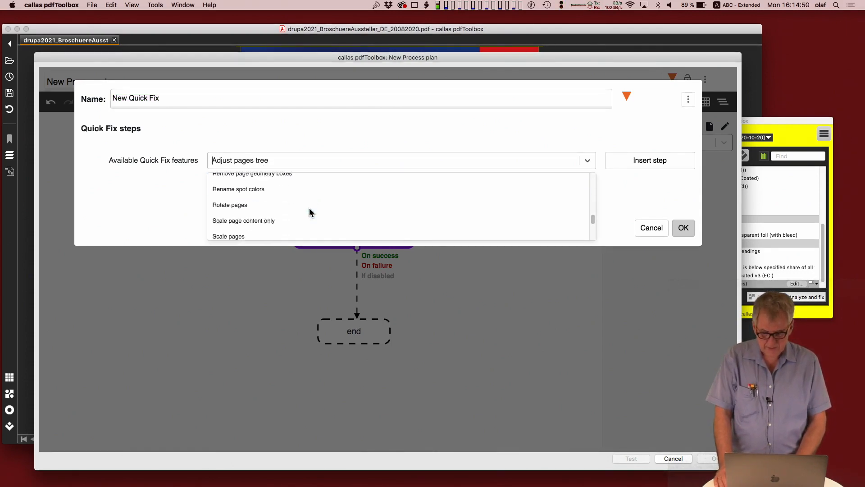
scroll(309, 212, "up", 15)
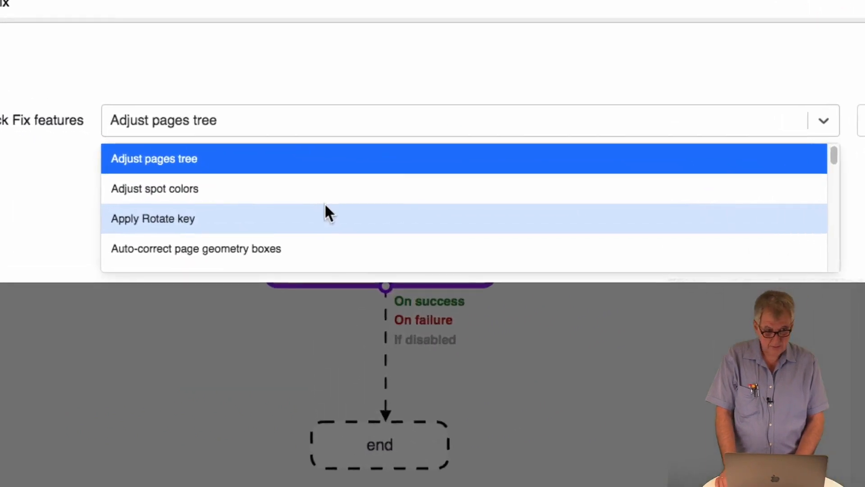
scroll(325, 206, "down", 10)
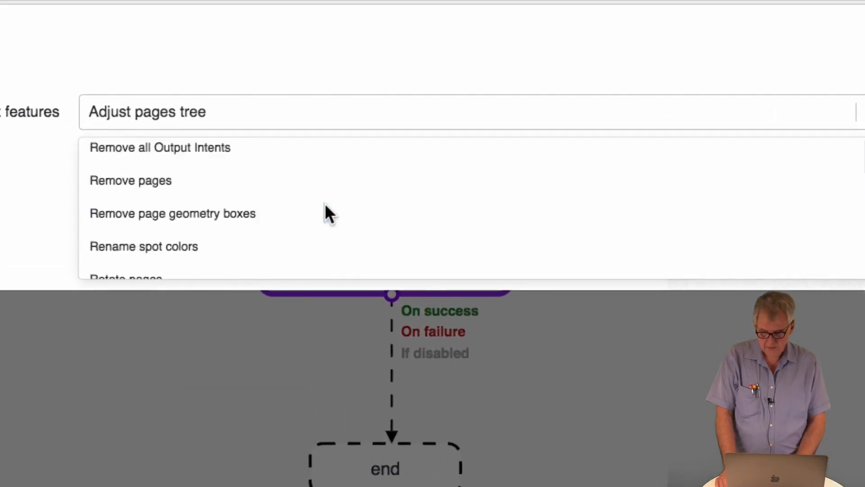
scroll(328, 213, "down", 3)
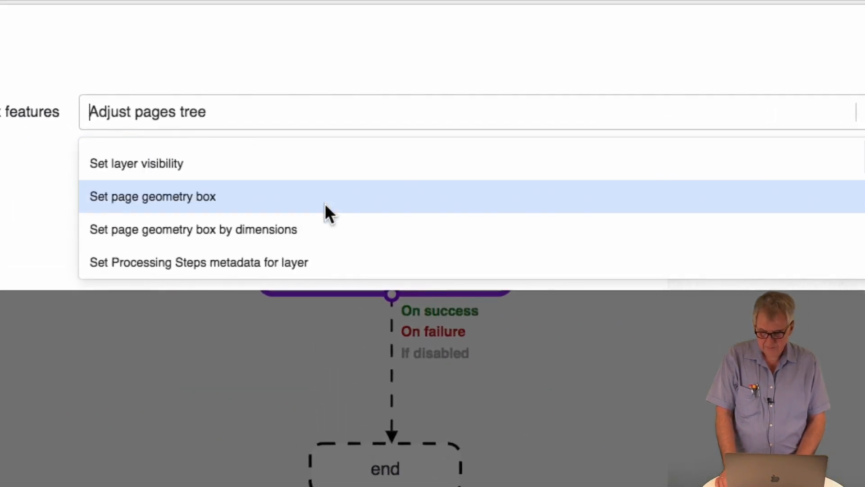
scroll(325, 204, "up", 13)
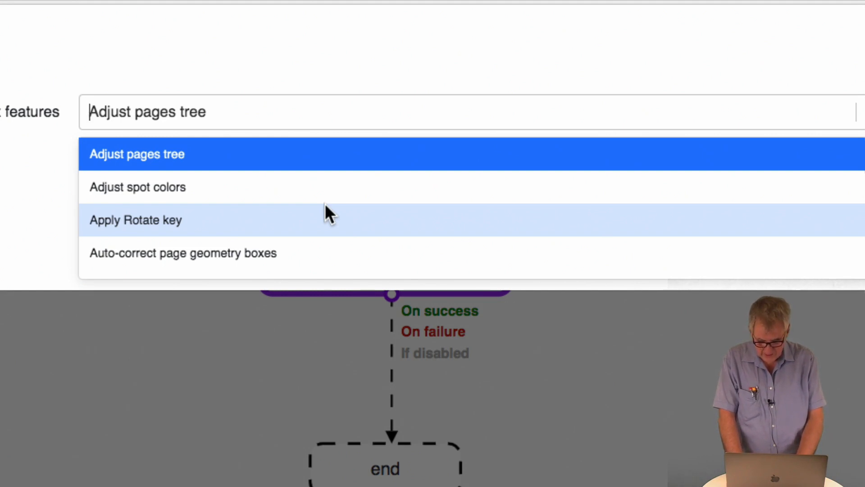
type("larg")
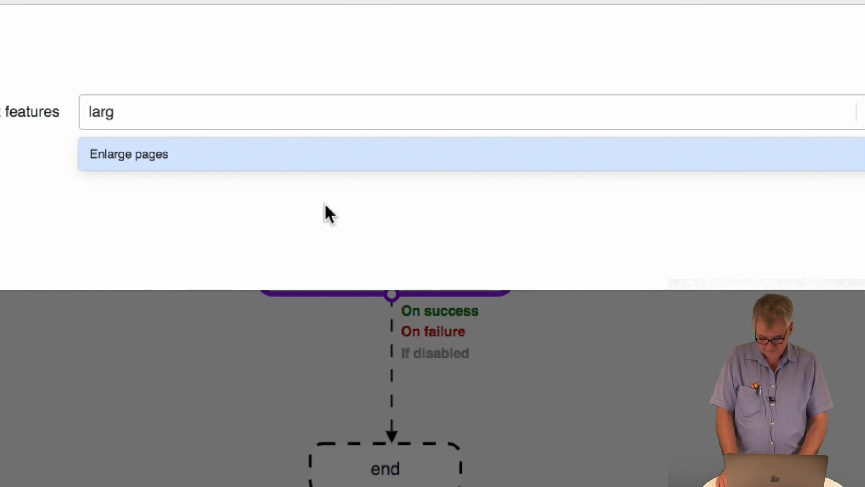
left_click(282, 163)
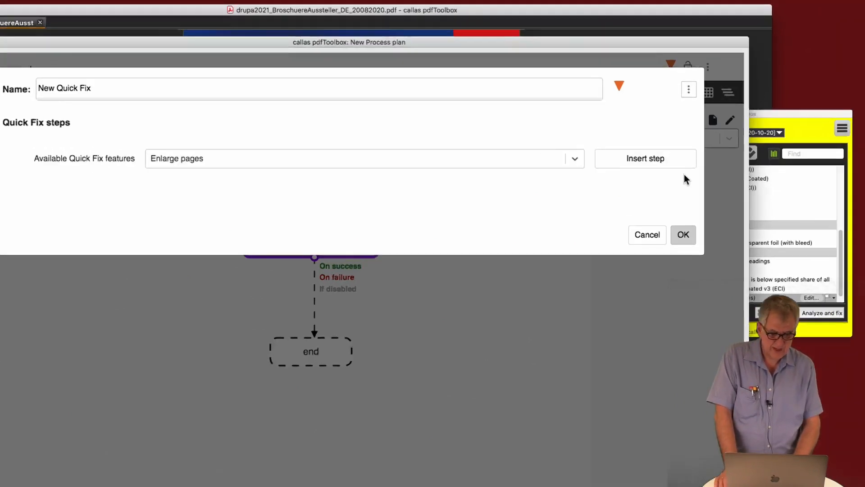
left_click(676, 161)
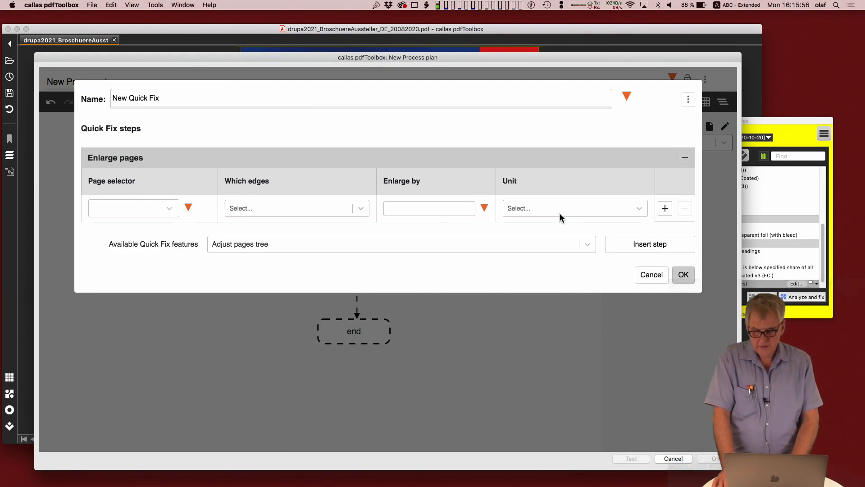
Step: Add a second row to Enlarge pages and set the first row to enlarge even pages on the Right edge by 10 mm
left_click(665, 208)
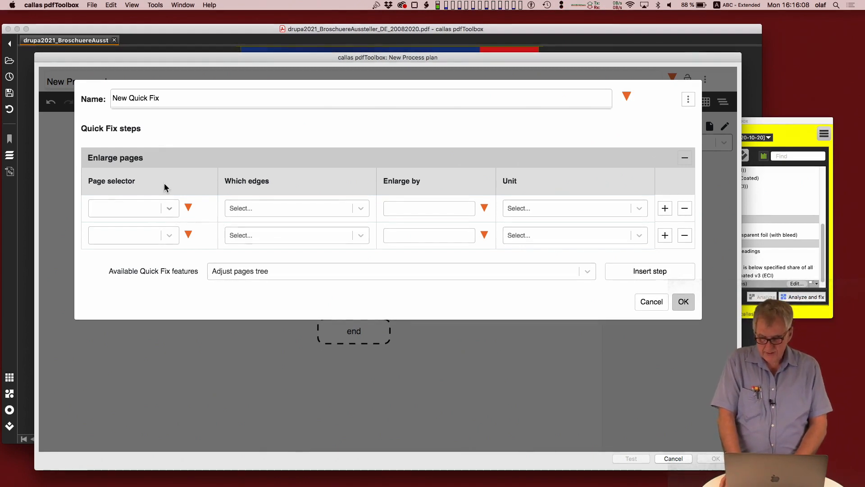
left_click(170, 210)
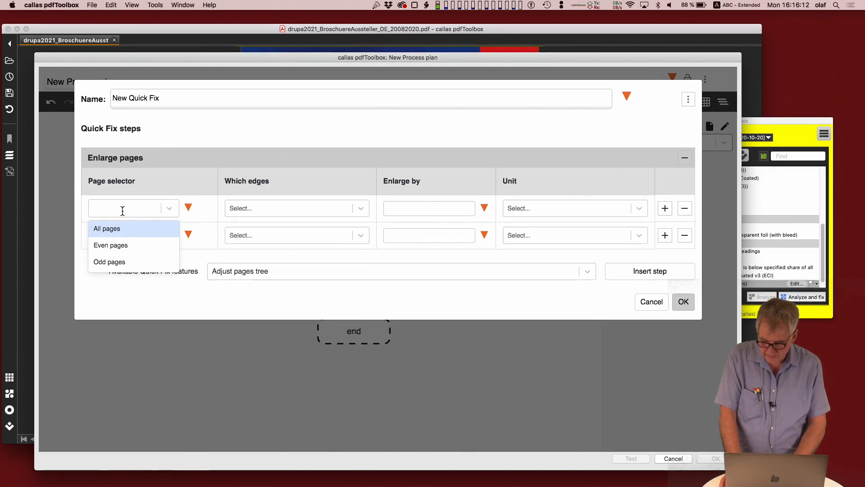
left_click(123, 240)
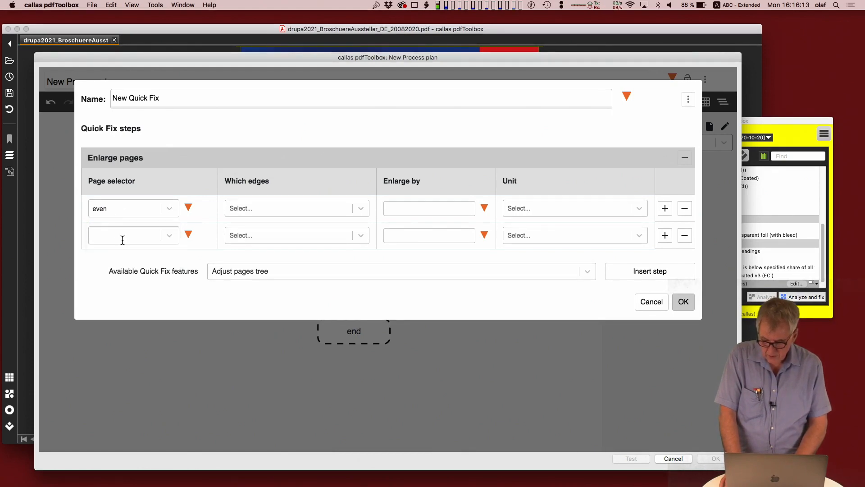
left_click(243, 208)
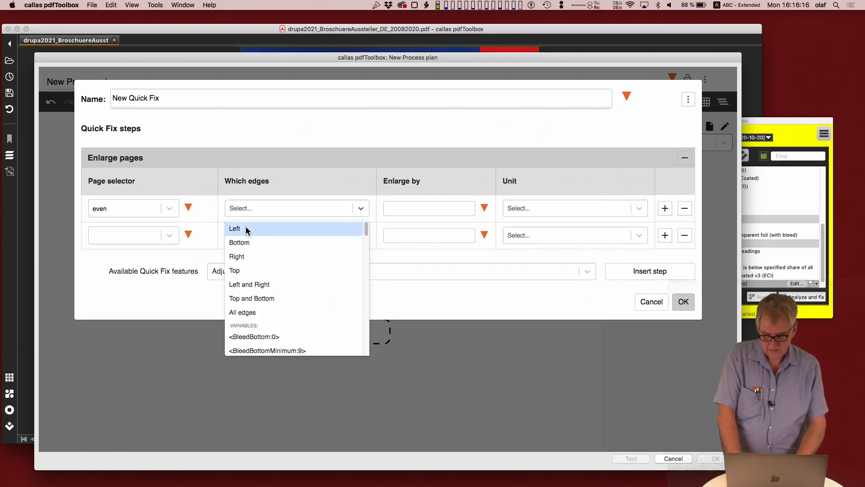
left_click(247, 254)
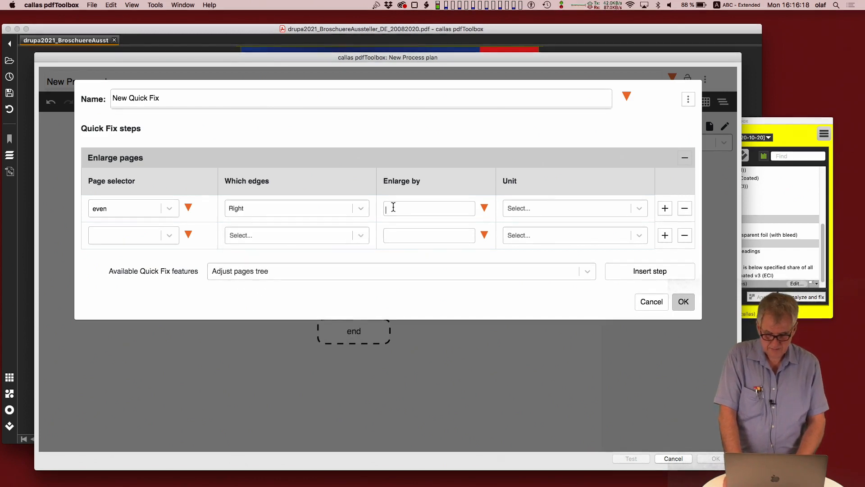
left_click(388, 207)
type("10")
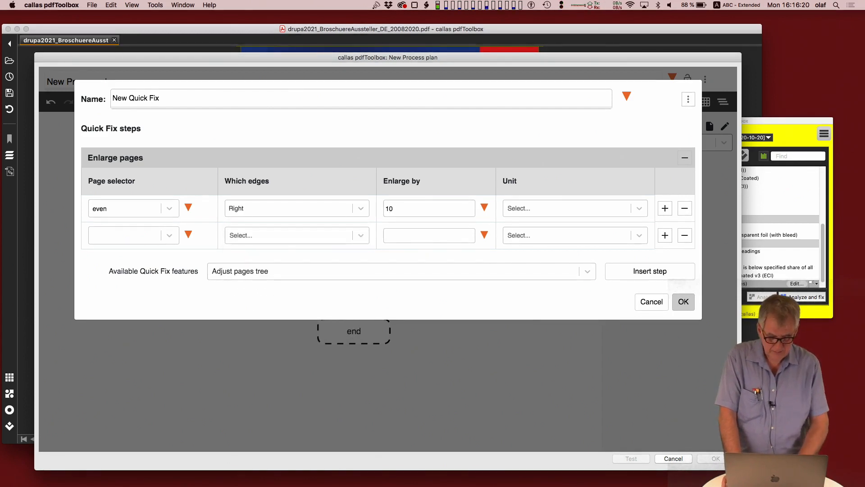
left_click(640, 207)
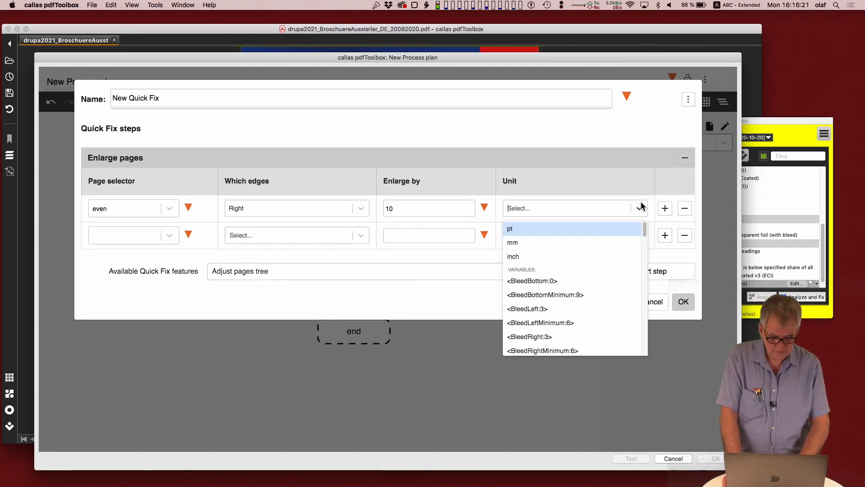
left_click(579, 242)
Step: Set the second Enlarge pages row to enlarge odd pages on the Left edge by 10 mm
left_click(170, 236)
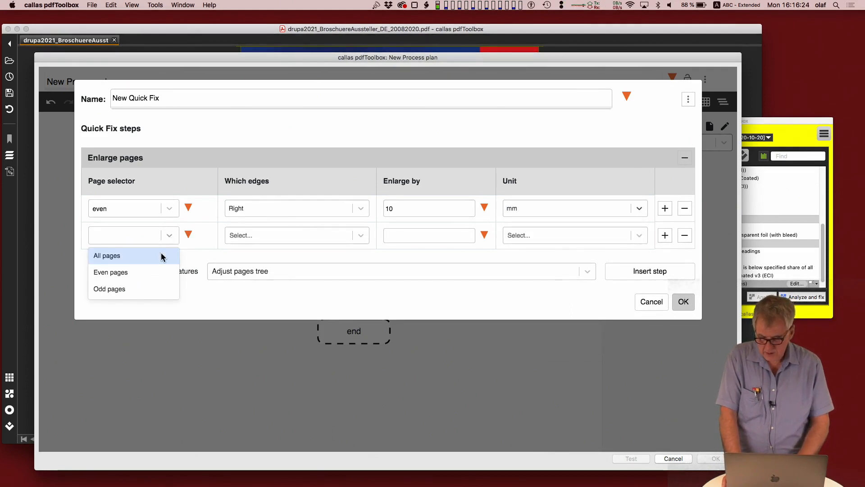
left_click(149, 290)
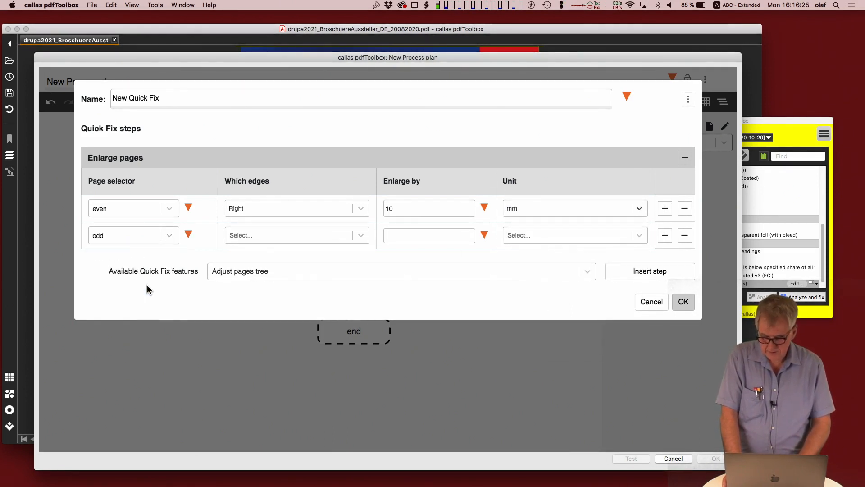
left_click(359, 236)
left_click(320, 256)
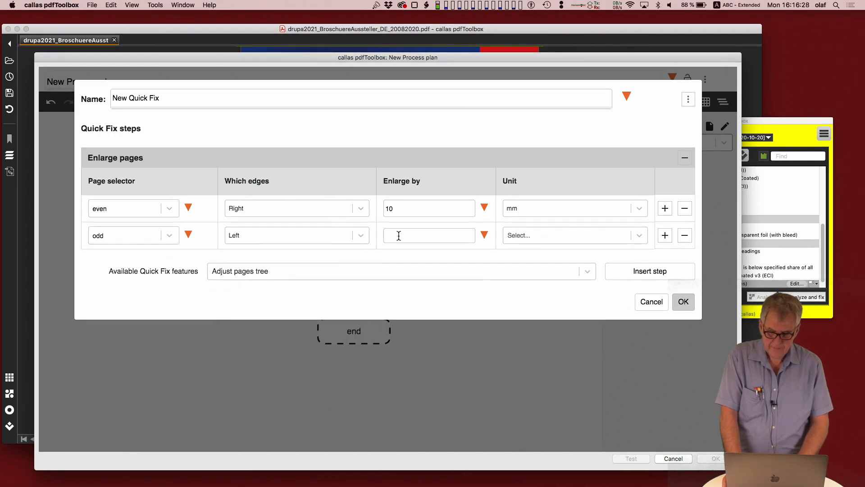
left_click(399, 236)
type("10")
left_click(529, 240)
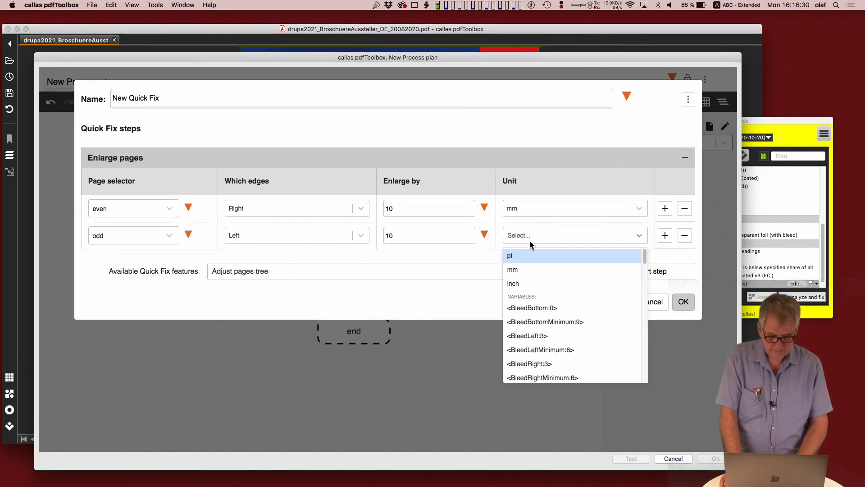
left_click(526, 266)
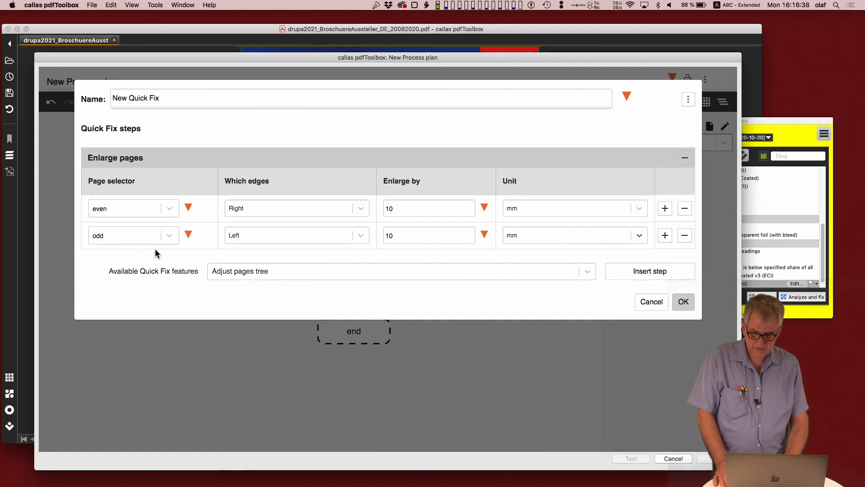
left_click(170, 209)
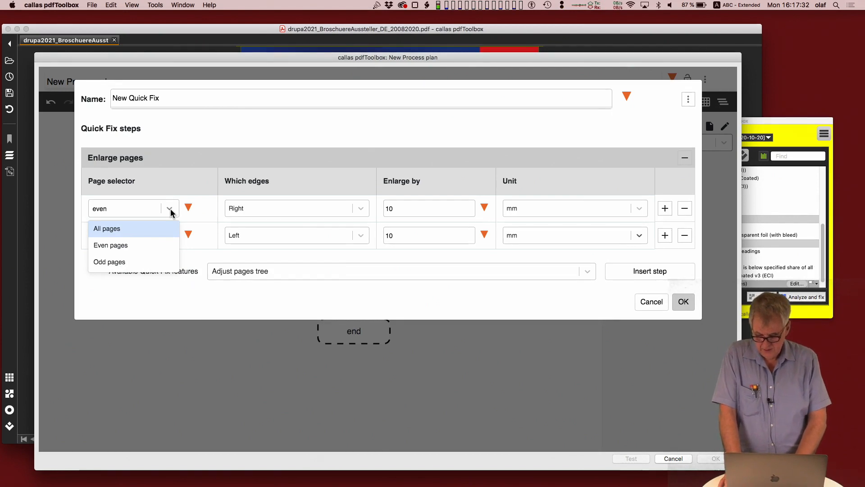
left_click(171, 209)
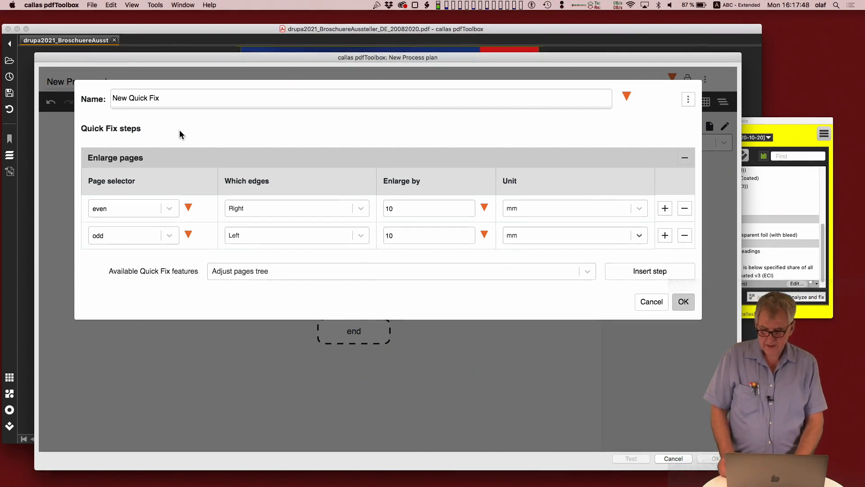
Step: Name the new Quick Fix "Enlarge pages 10mm to odd/even left/right side" and save it
left_click_drag(164, 98, 73, 99)
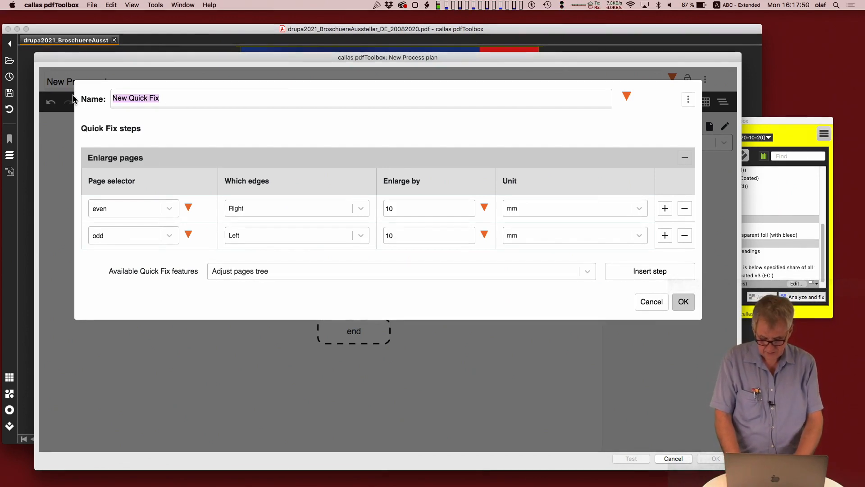
type("Enlkarg")
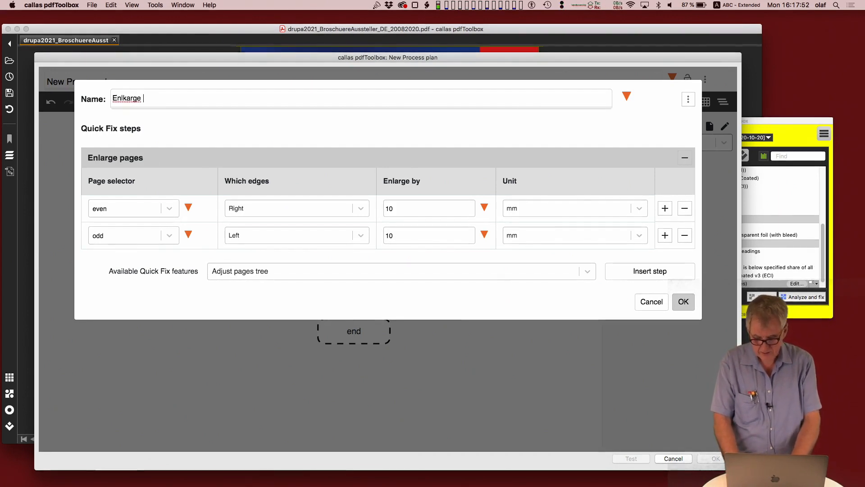
type("e")
key("BackSpace")
key("BackSpace")
key("BackSpace")
key("BackSpace")
key("BackSpace")
key("BackSpace")
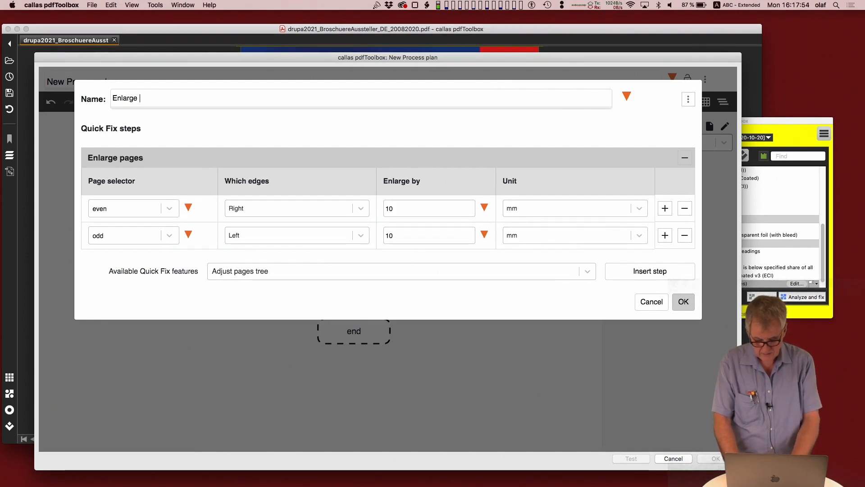
type("arge pages ")
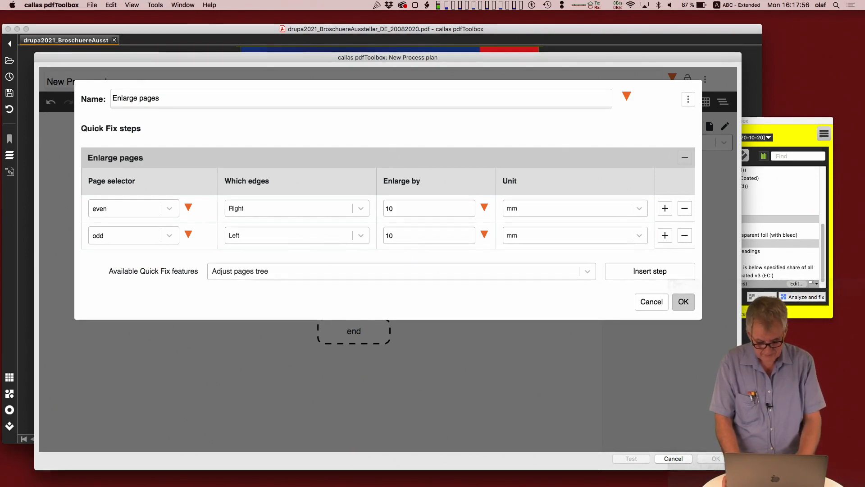
type("10mm to ")
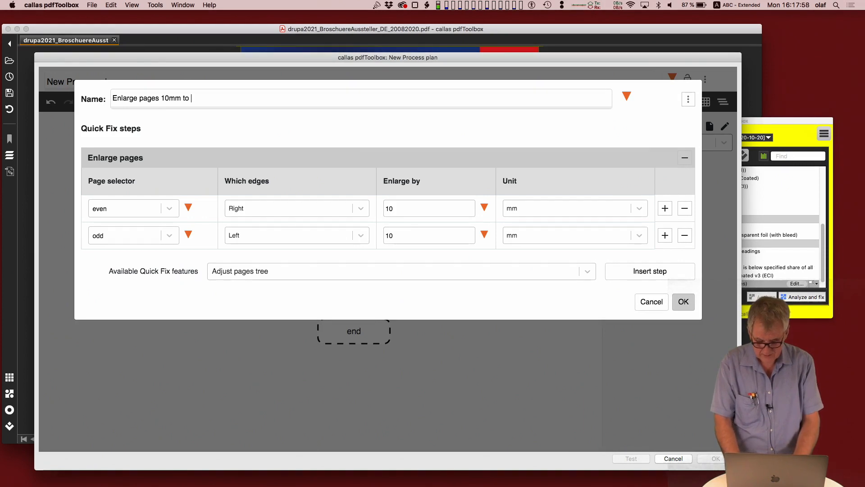
type("odd/eve")
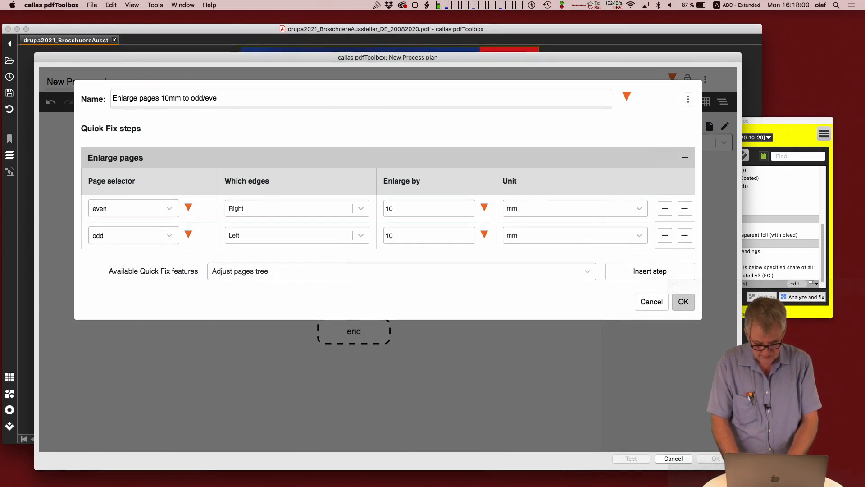
type("n left/rright side")
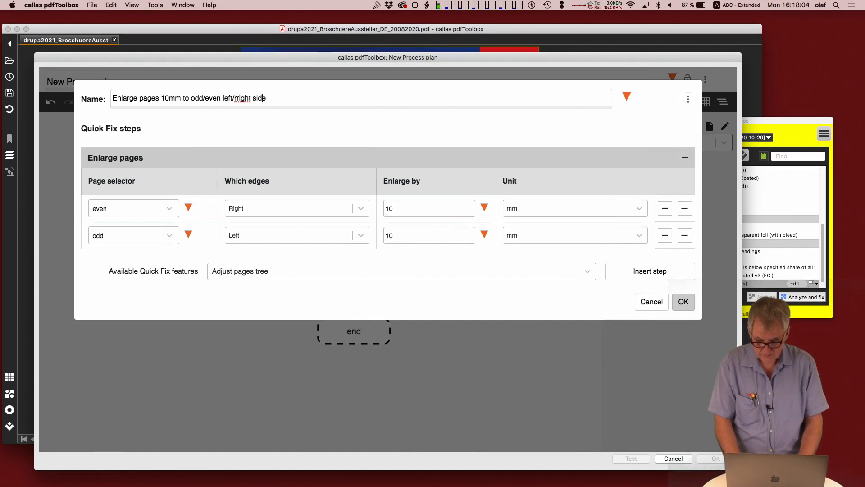
key("Left")
key("Left")
key("Left")
key("Left")
key("Left")
key("Left")
key("Left")
key("Left")
key("Left")
key("BackSpace")
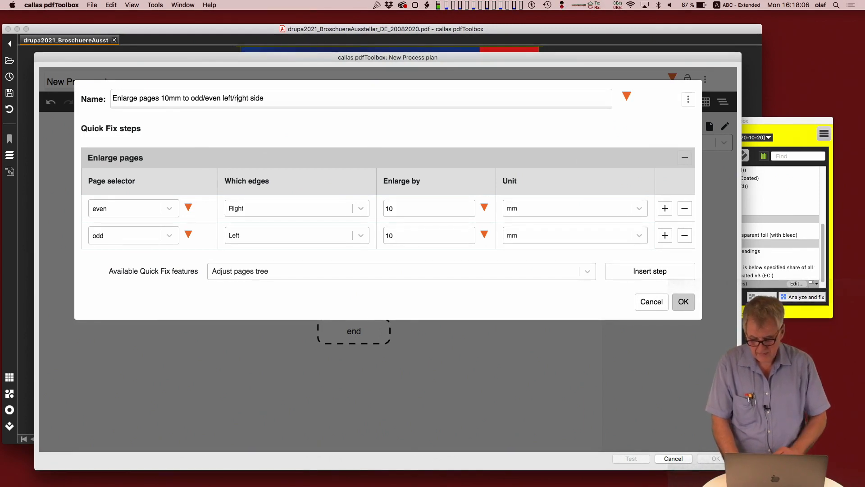
left_click(682, 302)
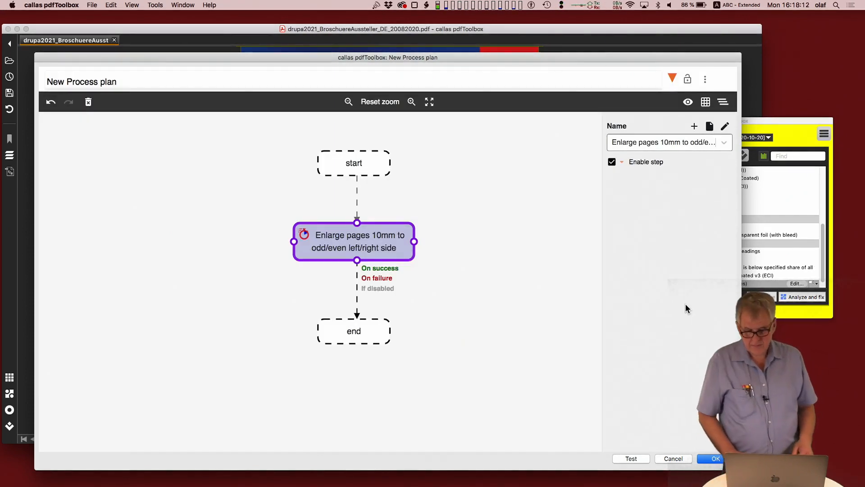
Step: Rename the process plan as "Enlarge pages by 10mm"
left_click_drag(130, 81, 3, 81)
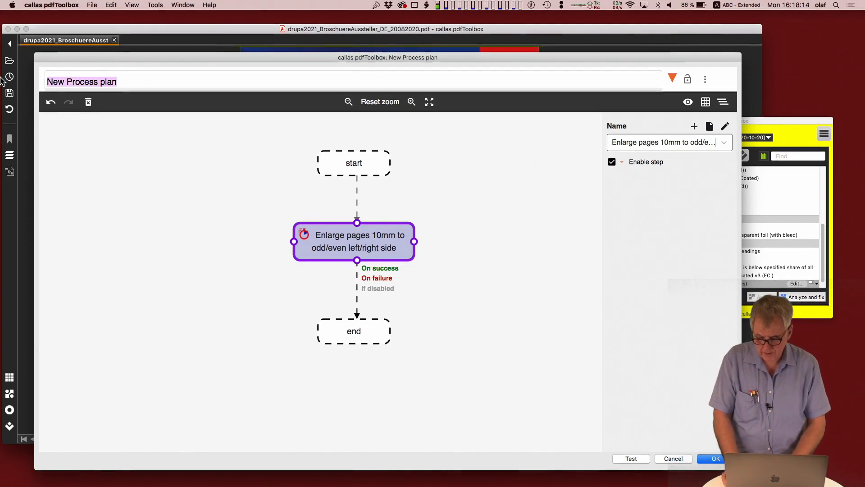
type("Enlarr")
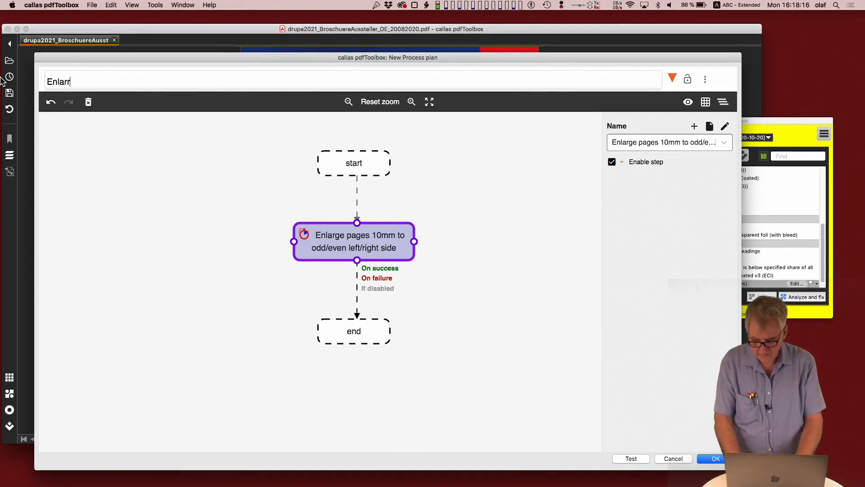
type("ge")
key("BackSpace")
key("BackSpace")
key("BackSpace")
key("BackSpace")
type("ge p")
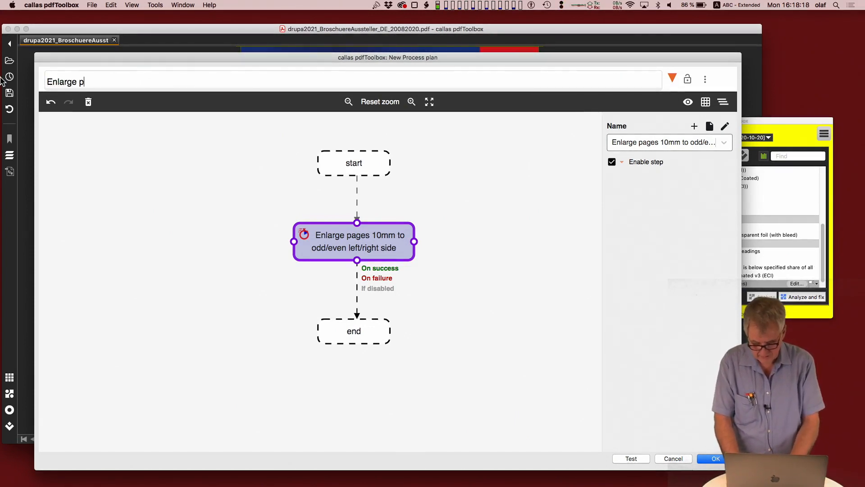
type("aages by 10")
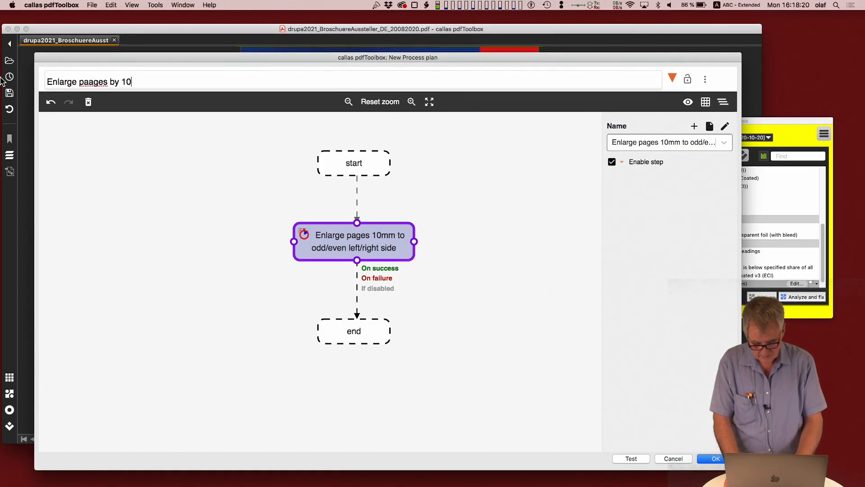
type("mm")
key("Left")
key("Left")
key("Left")
key("Left")
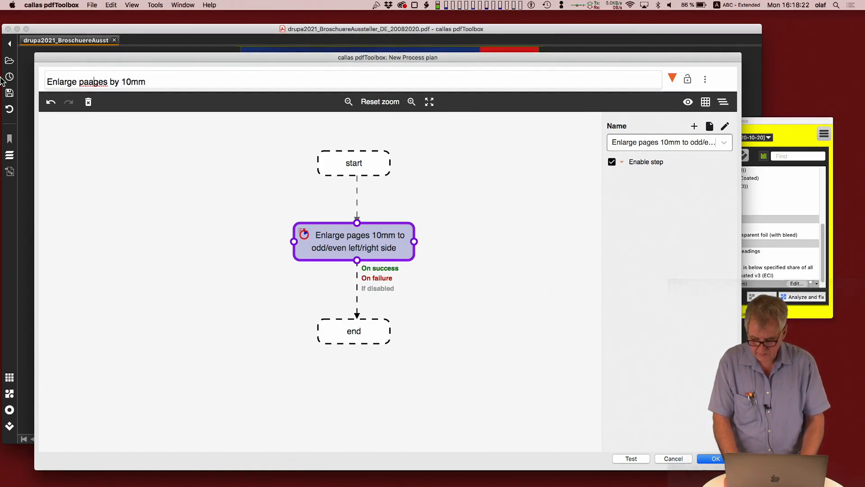
key("Left")
key("Left")
key("BackSpace")
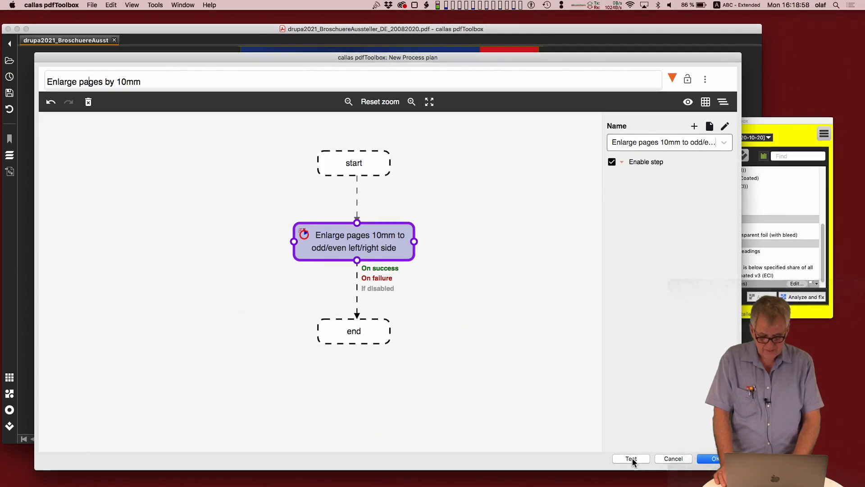
Step: Test the process plan on the open brochure PDF and turn off Log Profile Execution for the test
left_click(632, 457)
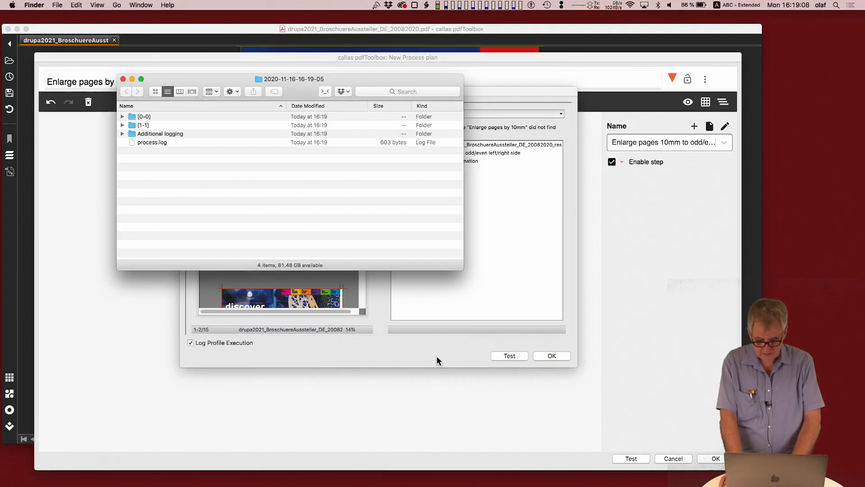
left_click(323, 366)
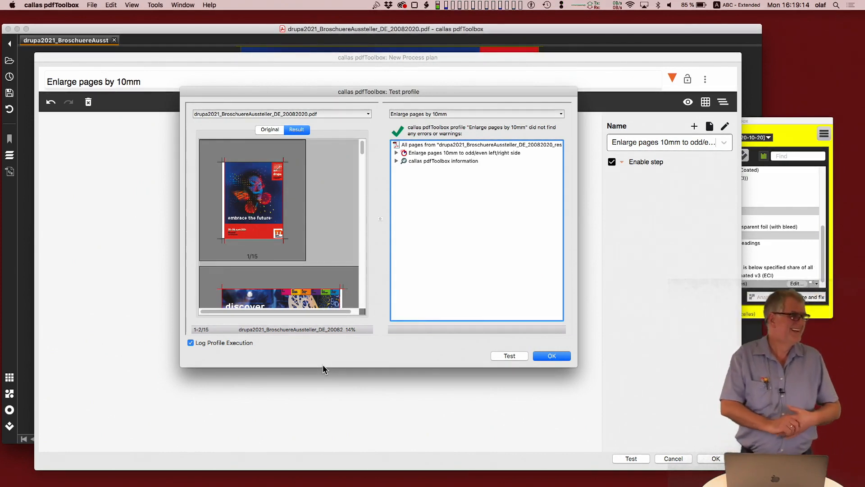
left_click(190, 343)
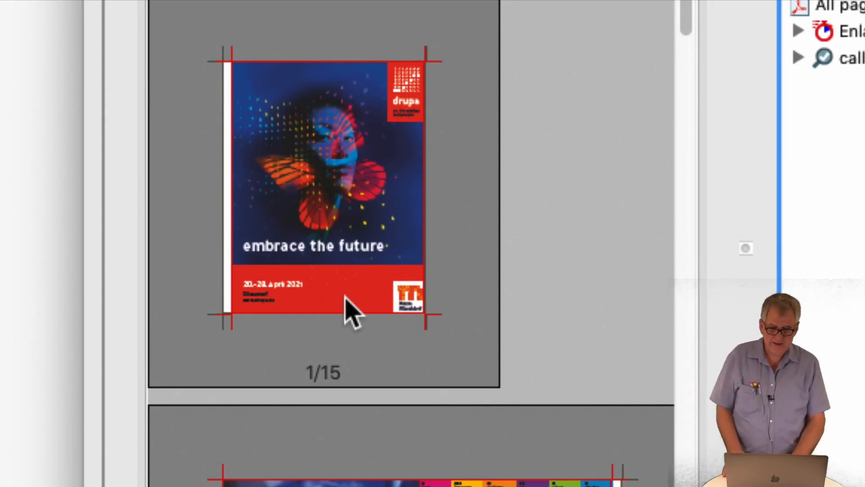
Step: Examine the added page margins on the first pages of the test result and close the test
scroll(265, 155, "down", 3)
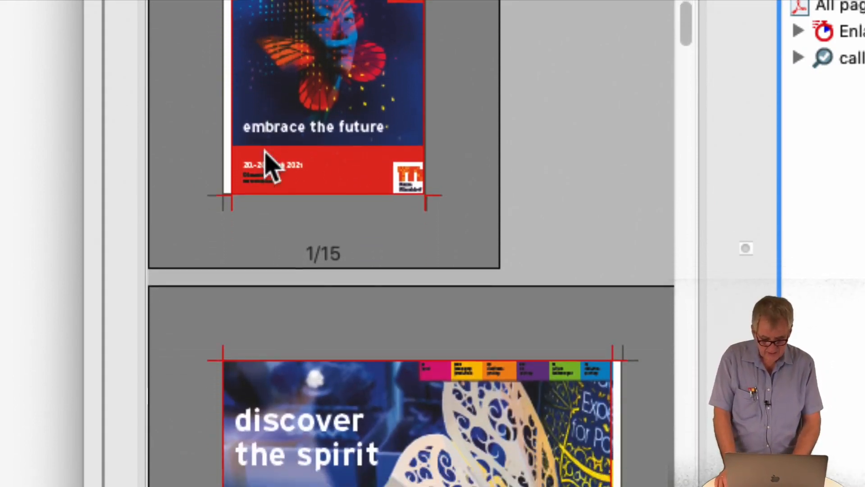
scroll(265, 154, "down", 5)
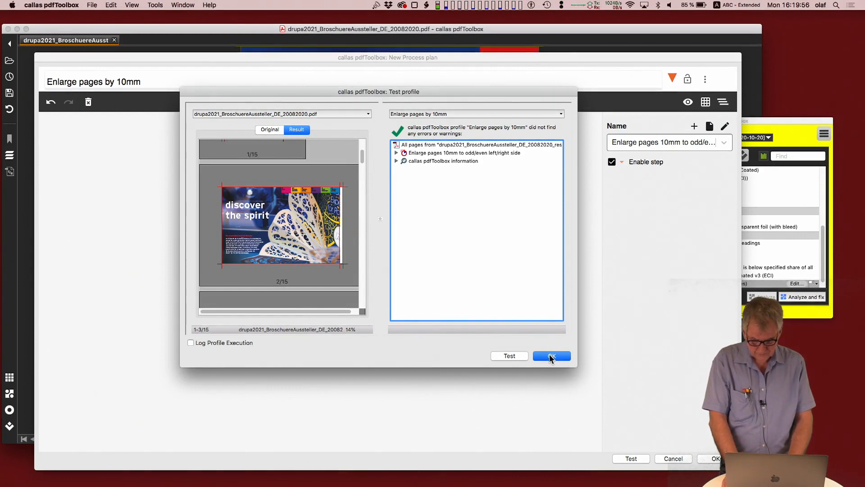
left_click(551, 358)
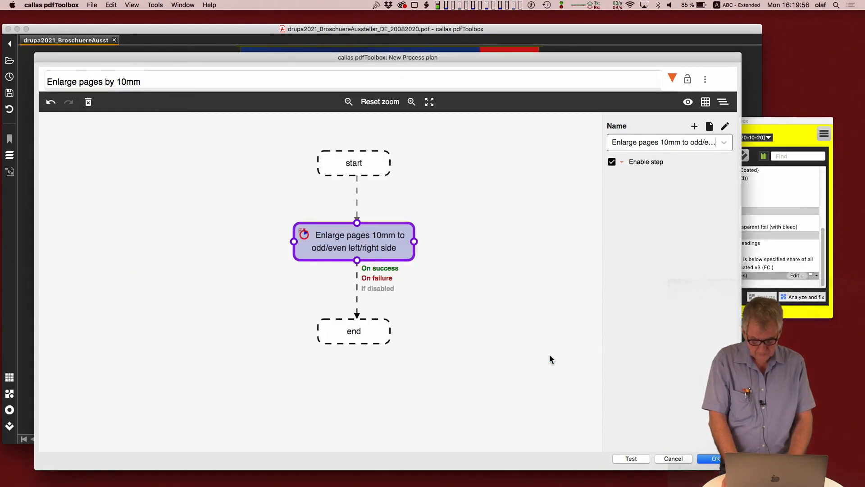
Step: Look through the list of available Quick Fixes for the selected node, keeping the current choice
left_click(724, 144)
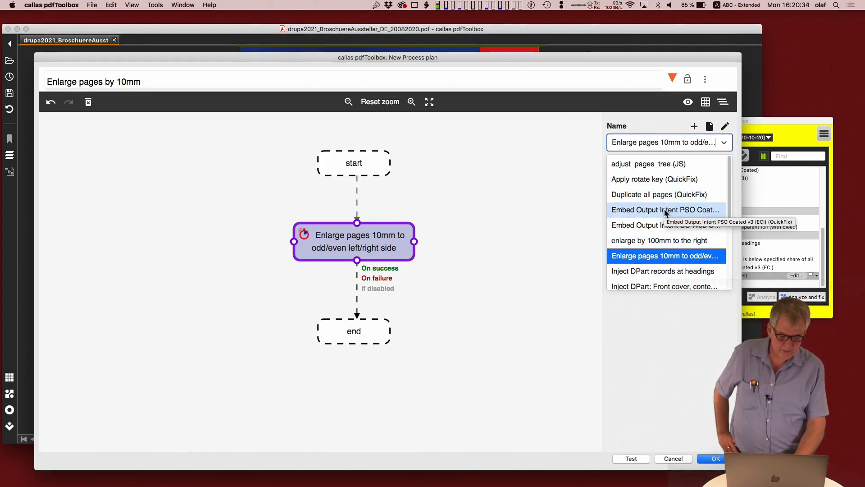
scroll(664, 210, "down", 3)
scroll(665, 213, "down", 2)
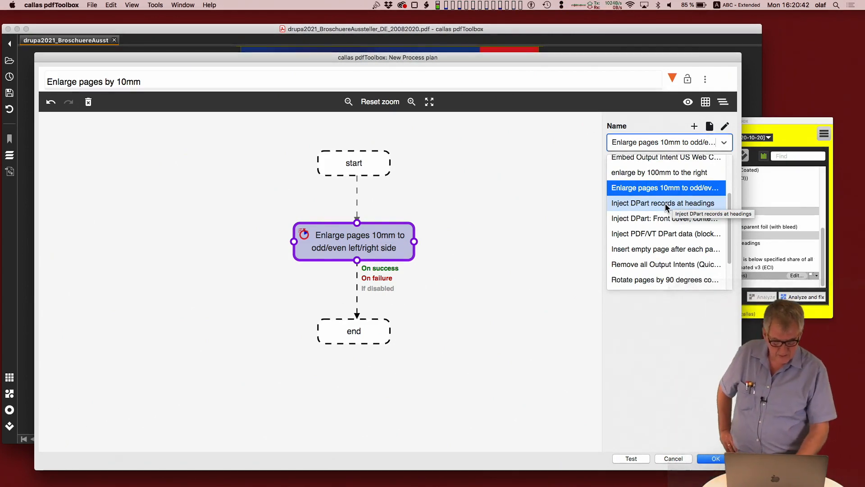
scroll(659, 230, "down", 1)
scroll(659, 235, "down", 1)
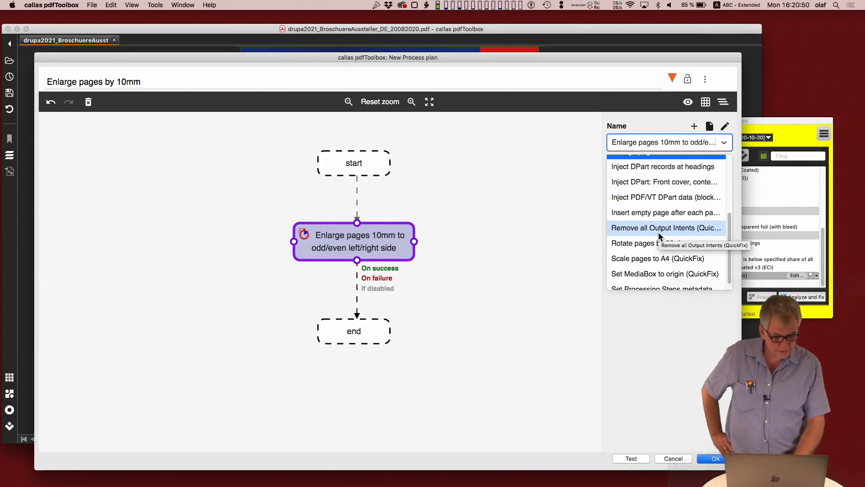
scroll(659, 236, "down", 1)
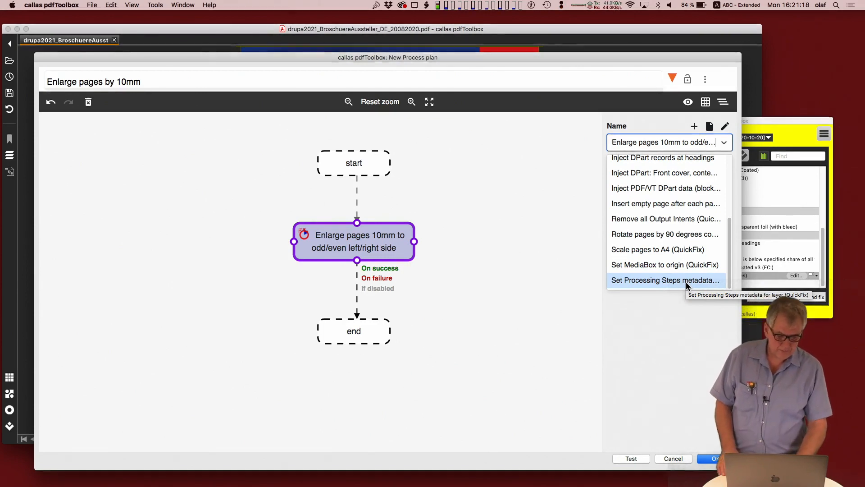
scroll(686, 282, "up", 5)
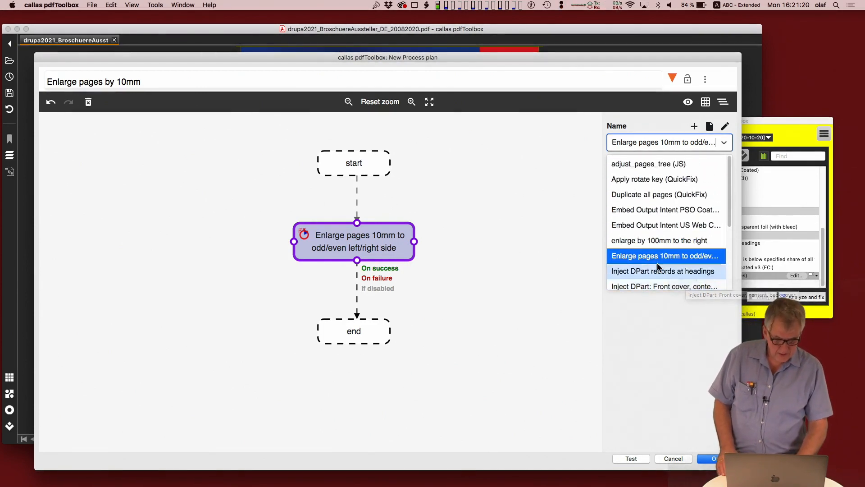
left_click(662, 342)
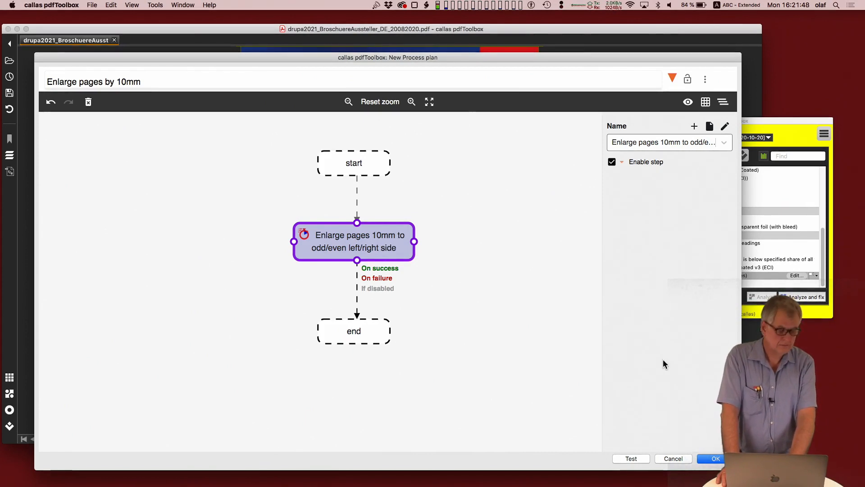
Step: Save the "Enlarge pages by 10mm" process plan and create another new process plan
left_click(717, 459)
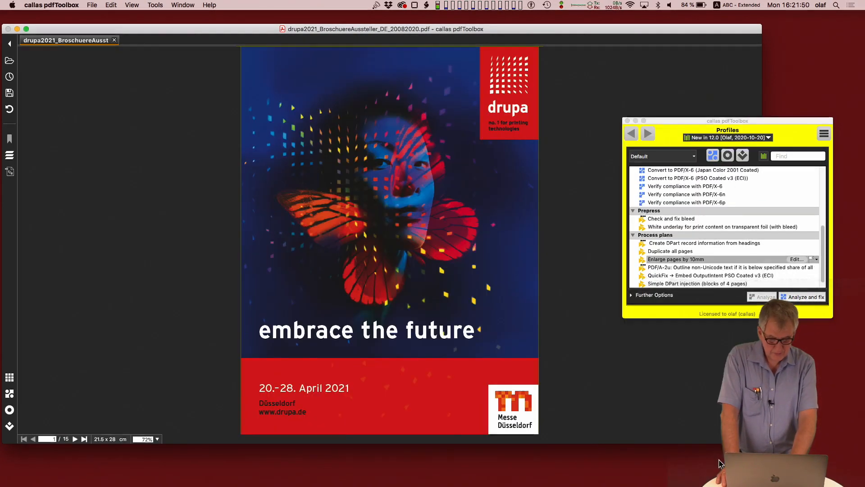
left_click(825, 135)
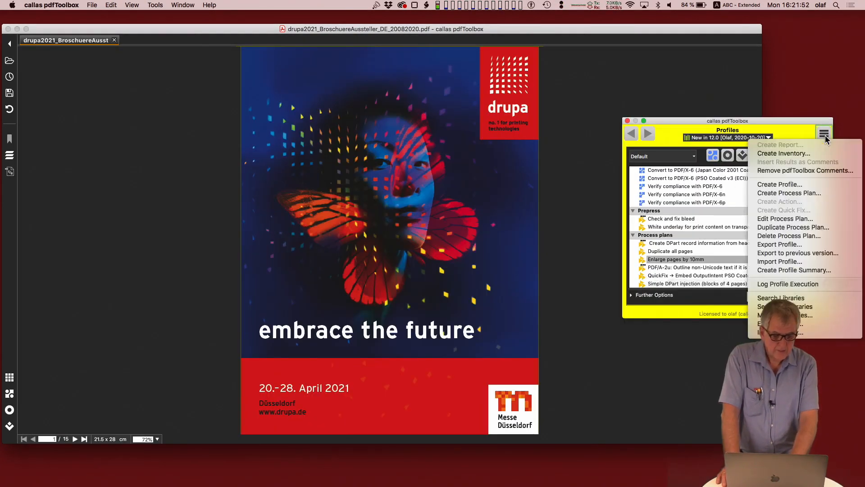
left_click(801, 193)
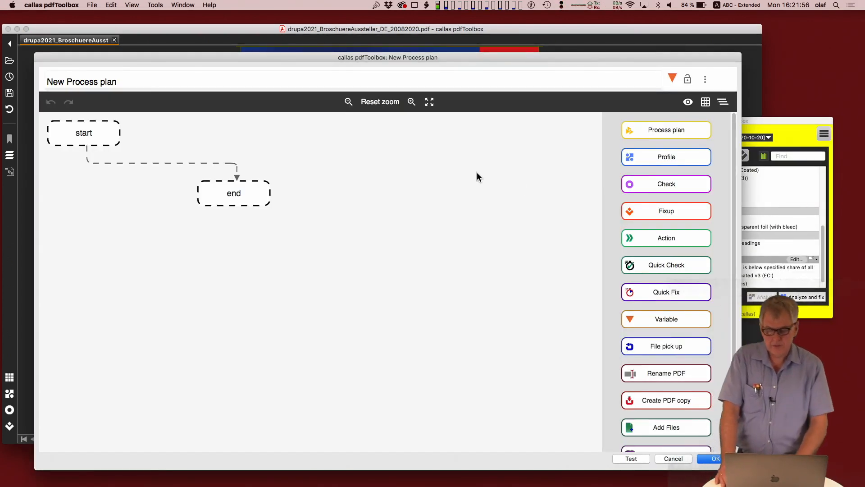
Step: Arrange the start node vertically above the end node with a wide gap, and delete the connection between them
left_click_drag(258, 200, 329, 410)
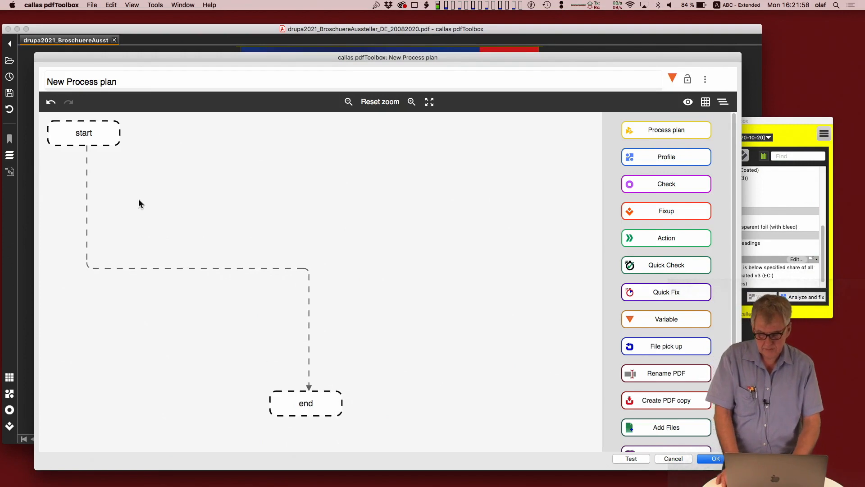
left_click_drag(100, 148, 309, 158)
left_click(309, 176)
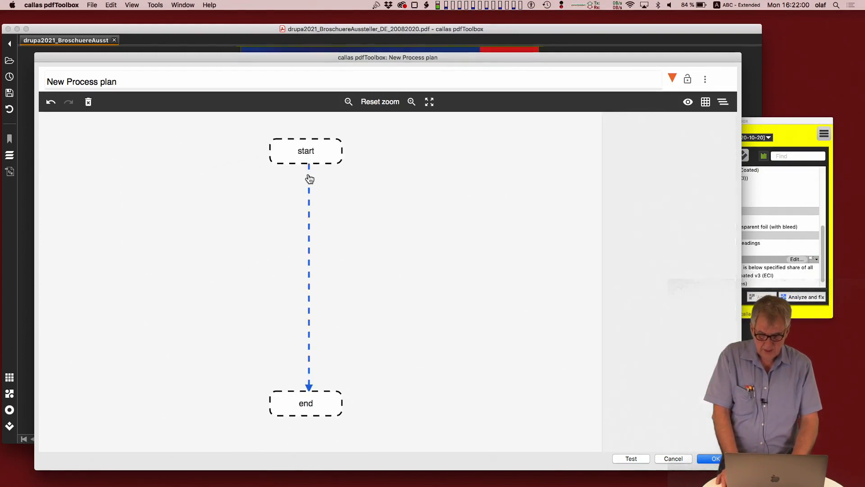
left_click(89, 102)
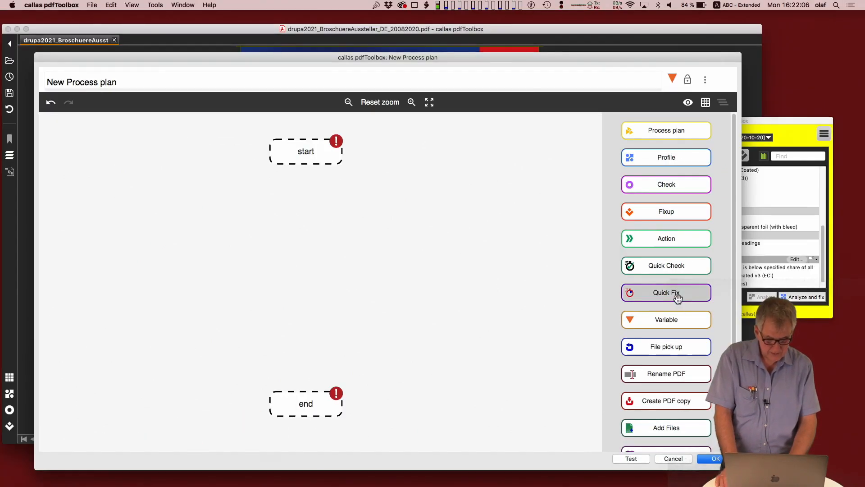
Step: Add a Quick Fix node between start and end, connect it to both, and select it
left_click_drag(681, 288, 278, 243)
left_click_drag(366, 254, 306, 273)
left_click_drag(309, 164, 308, 392)
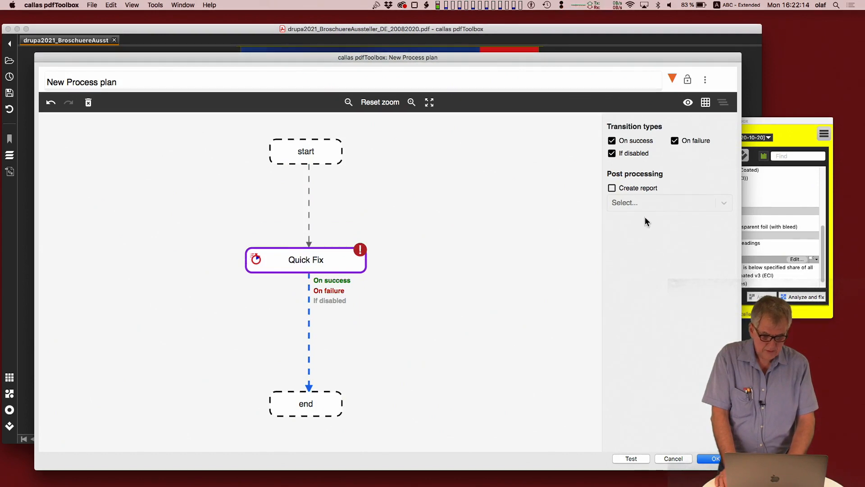
left_click(334, 267)
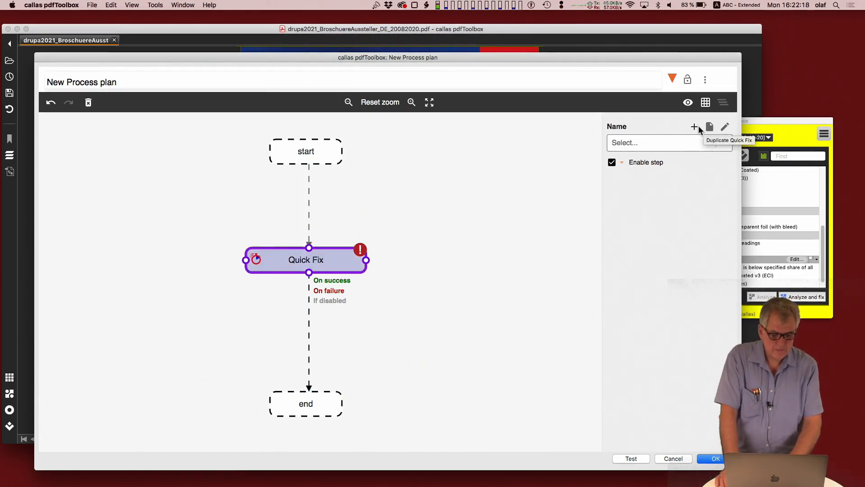
Step: Create a new Quick Fix for the selected node and name it "QuickFix with JavaScript config"
left_click(697, 128)
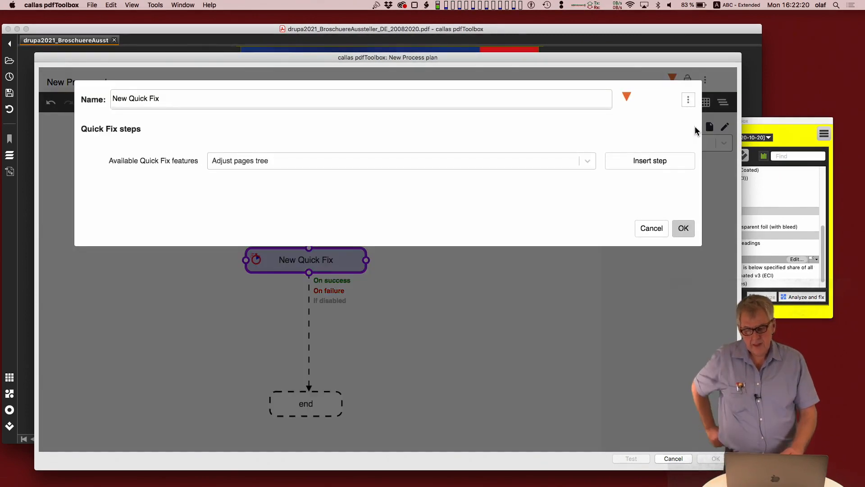
triple_click(166, 99)
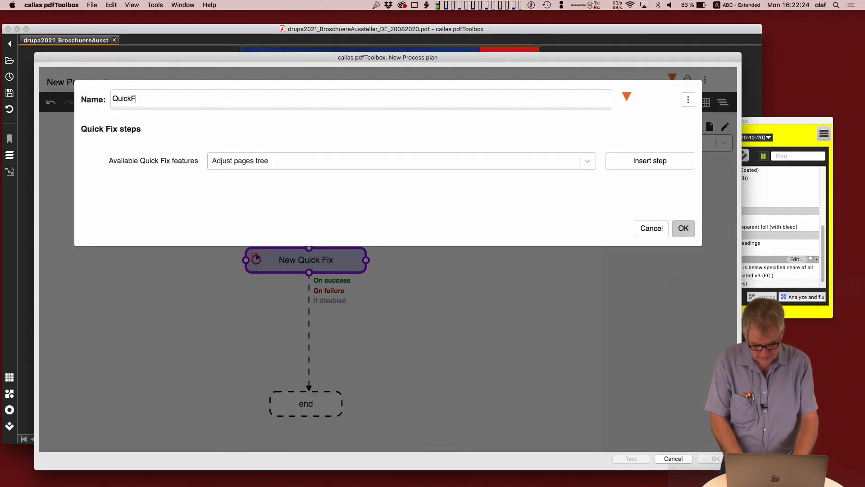
type("QuickFix with JavaScript config")
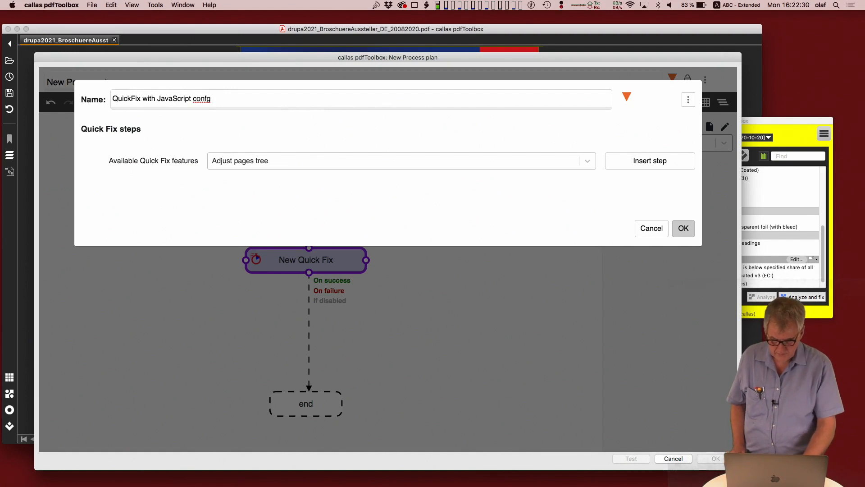
Step: Find the "JavaScript based configuration" feature by filtering for "java" and insert it as a Quick Fix step
left_click(234, 169)
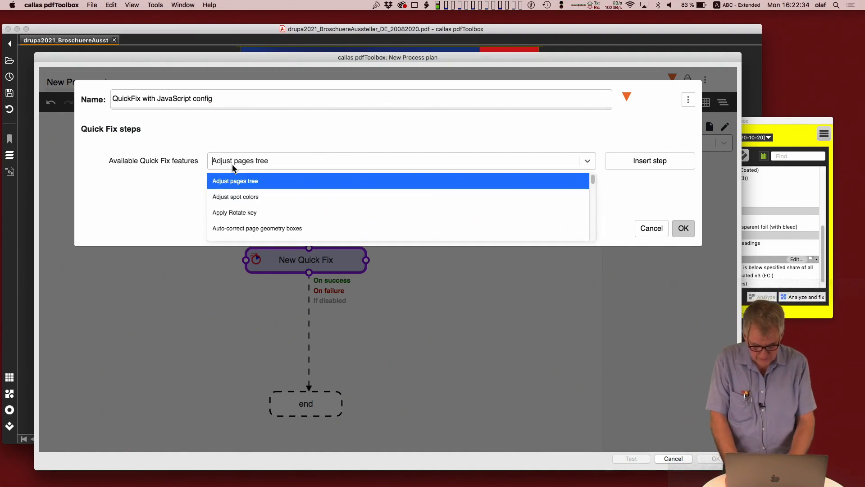
type("java")
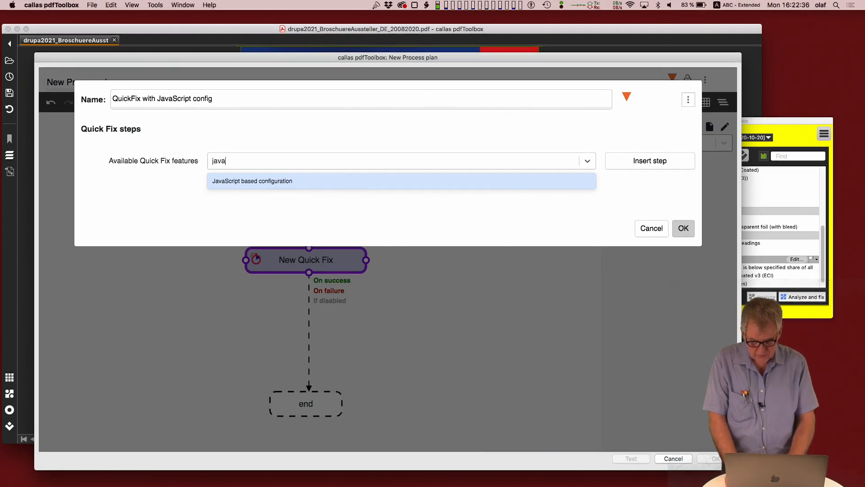
left_click(248, 182)
left_click(664, 163)
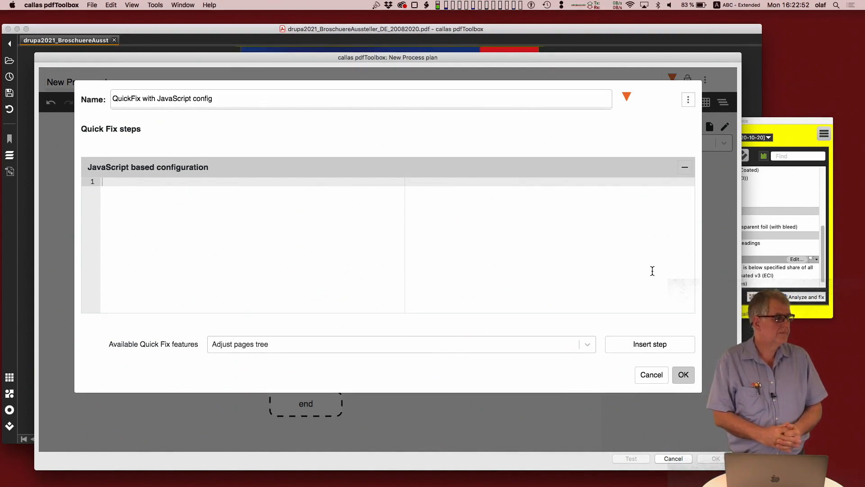
Step: Switch to Safari and look through the callas "QuickFix features" help page for sample configurations
key("super+Tab")
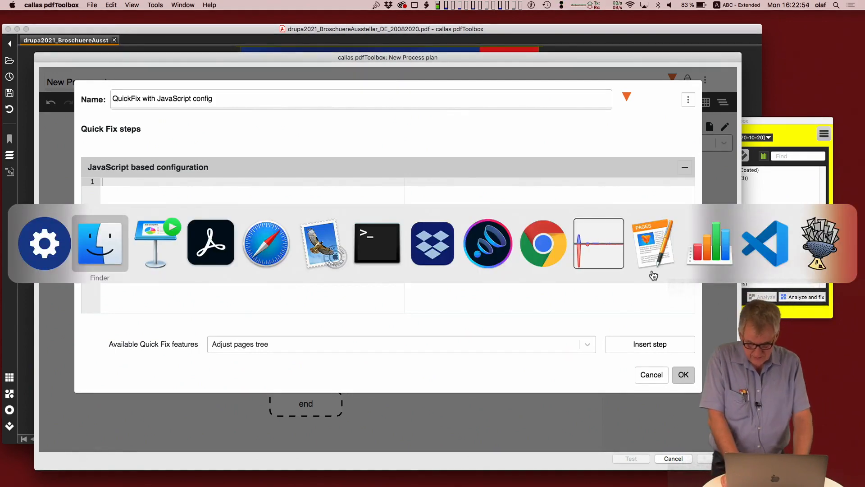
key("super+Tab")
key("super+Tab")
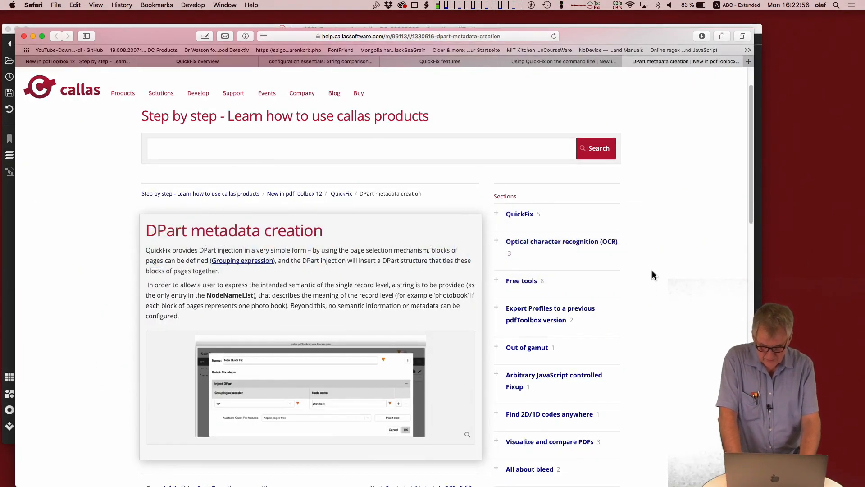
key("ctrl+shift+Tab")
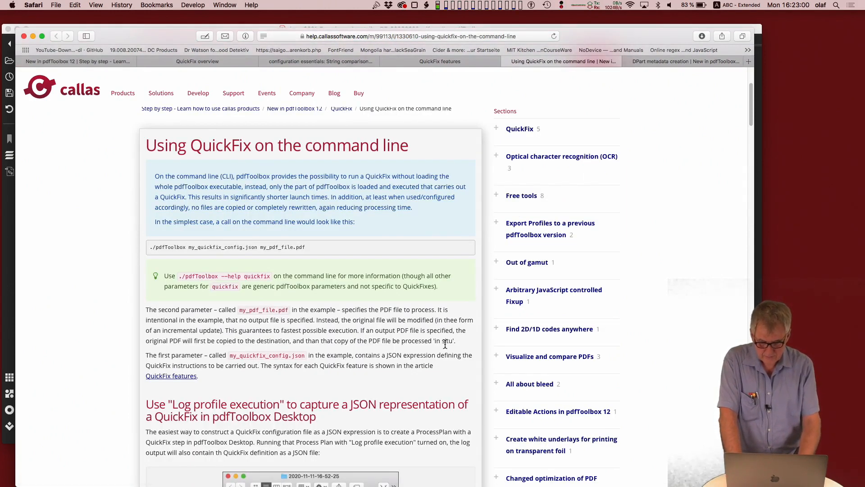
key("ctrl+shift+Tab")
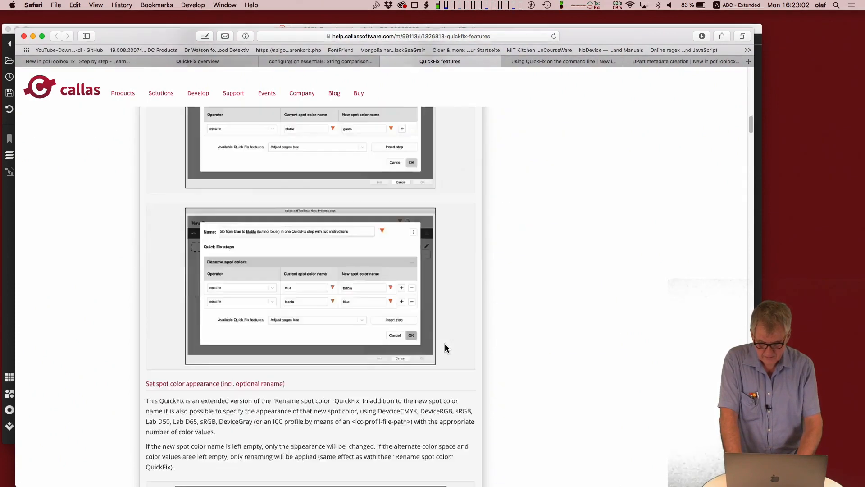
scroll(445, 344, "down", 2)
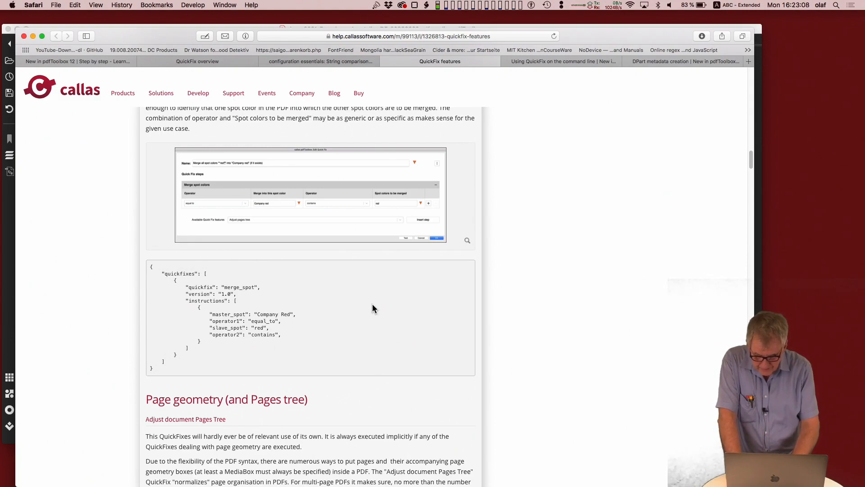
scroll(372, 304, "up", 10)
scroll(372, 306, "up", 15)
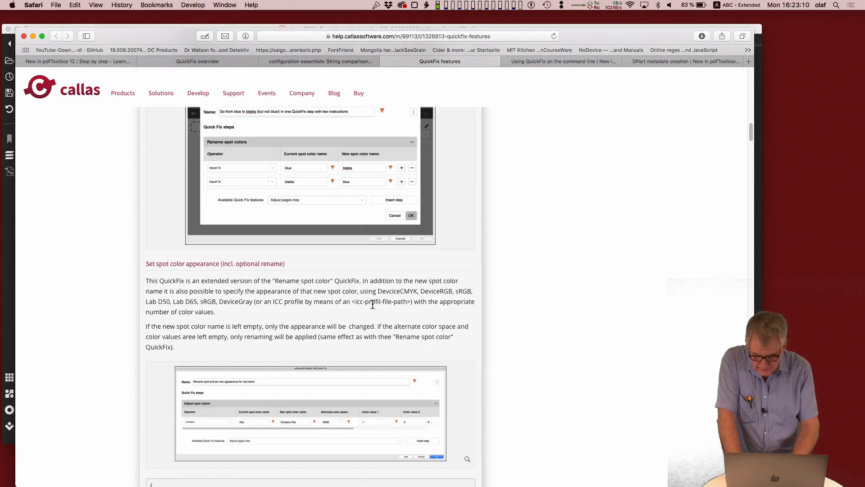
scroll(372, 305, "up", 5)
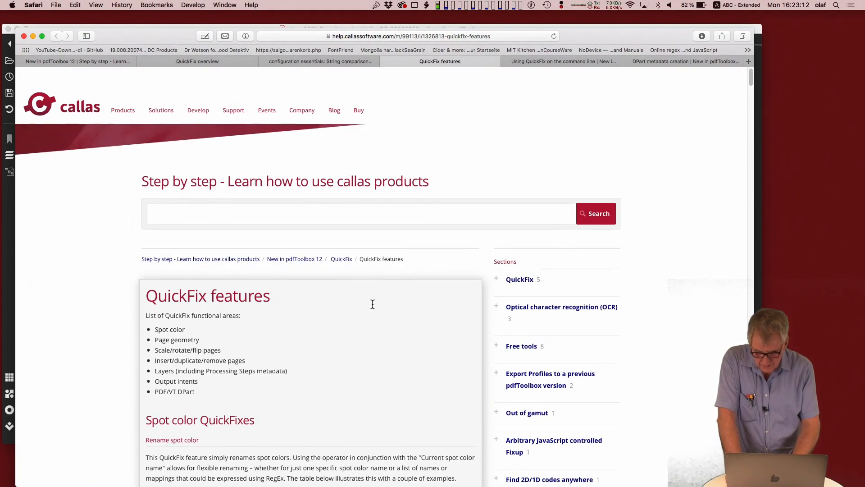
scroll(372, 306, "down", 5)
scroll(372, 305, "up", 1)
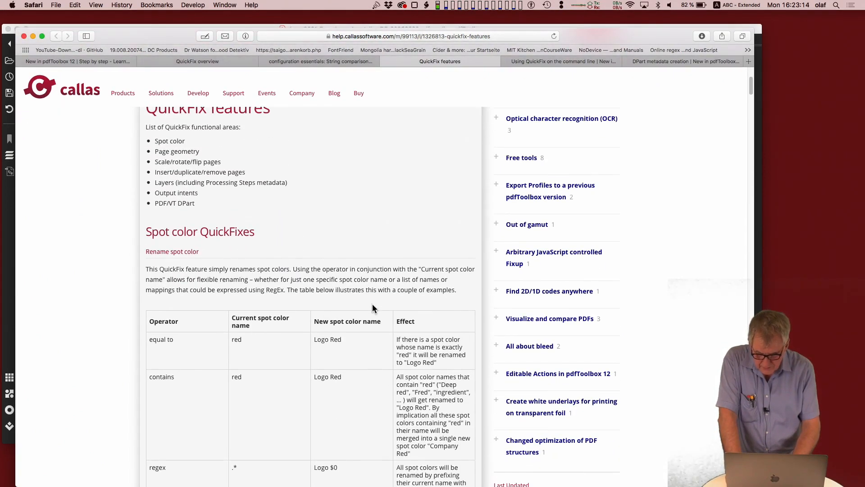
Step: Find "rotate" on the help page and copy the Apply Rotate key JSON sample into the JavaScript configuration in pdfToolbox
key("super+f")
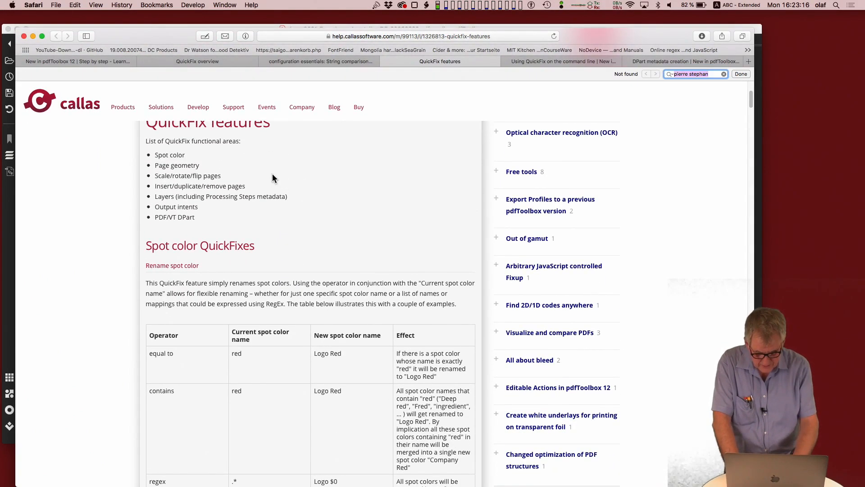
type("rotate")
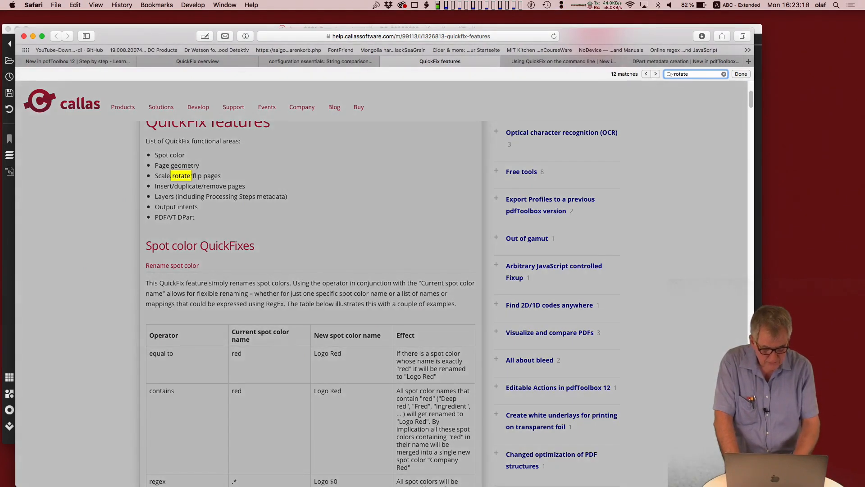
key("Return")
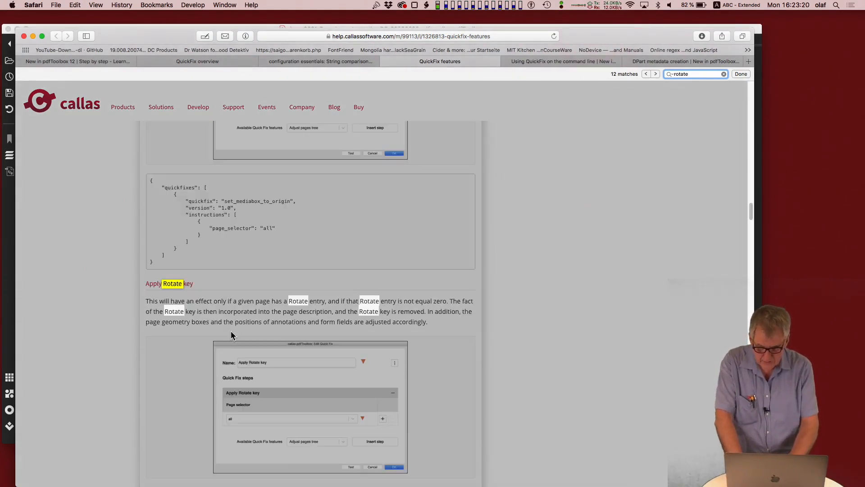
scroll(231, 335, "down", 3)
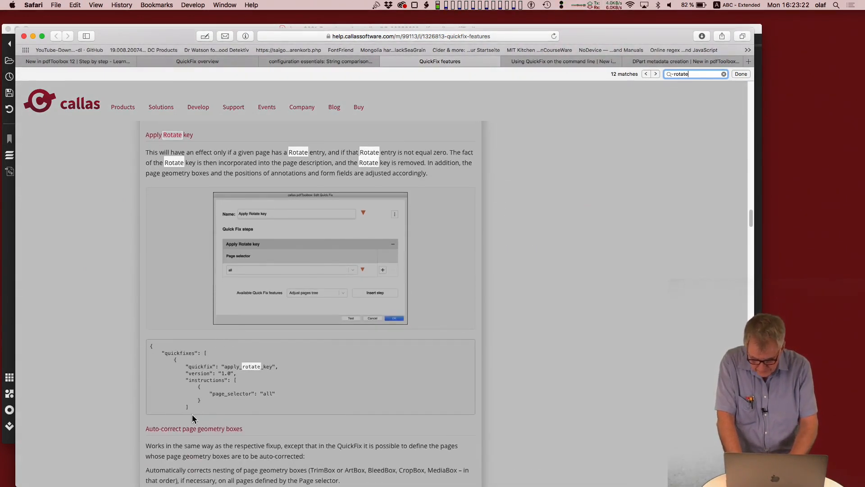
left_click_drag(193, 413, 142, 348)
key("super+c")
key("super+Tab")
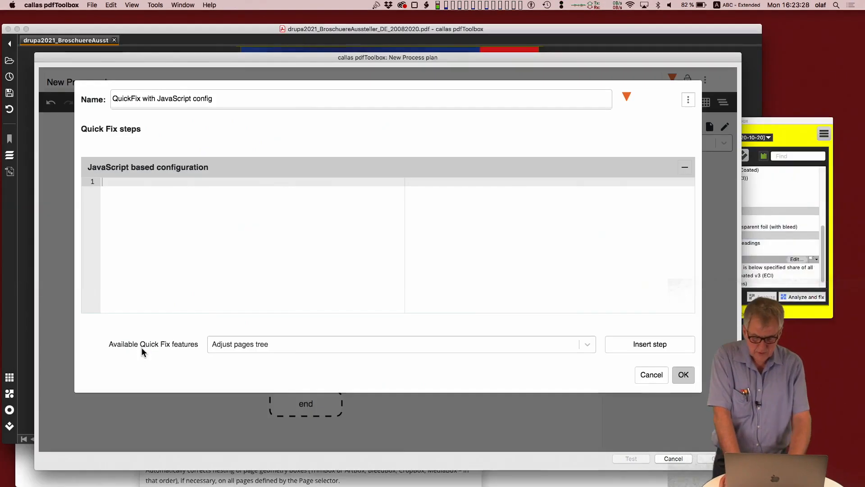
key("super+v")
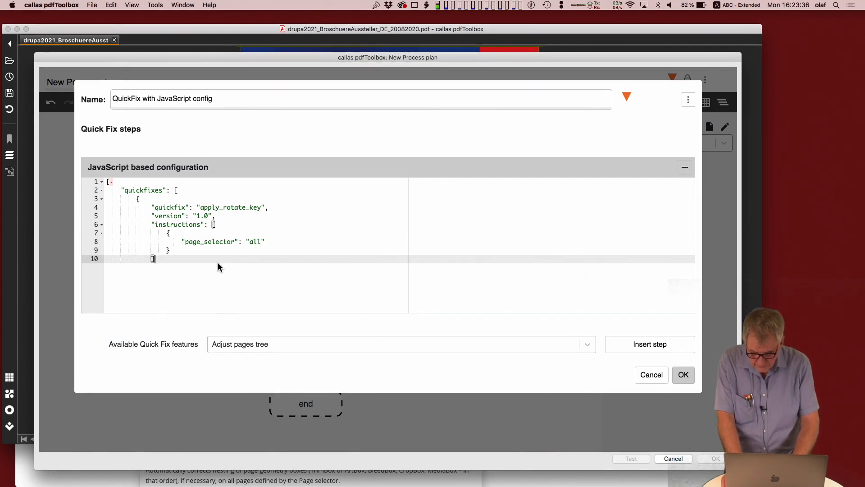
Step: Switch back to Safari and search the "Using QuickFix on the command line" page for "rotate"
key("super+Tab")
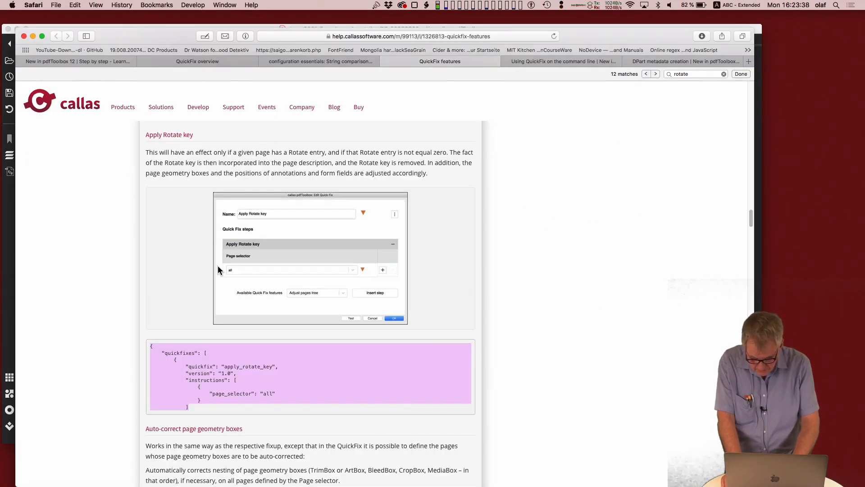
key("super+Tab")
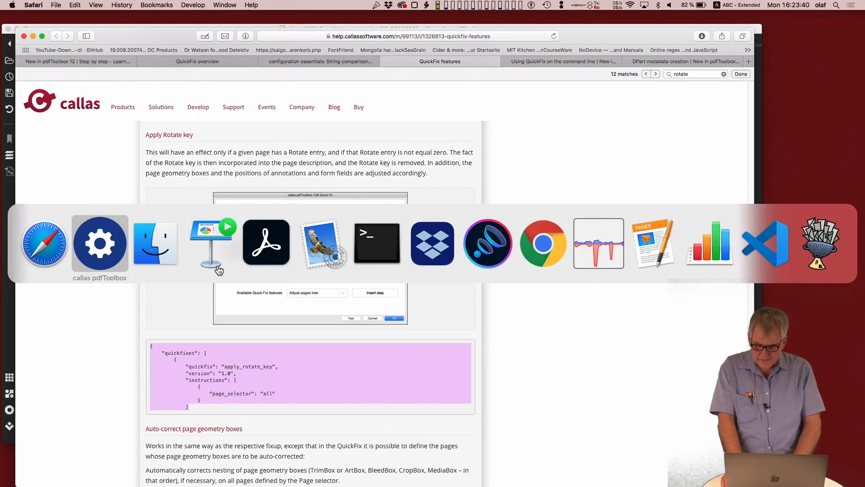
key("super+shift+Tab")
key("ctrl+Tab")
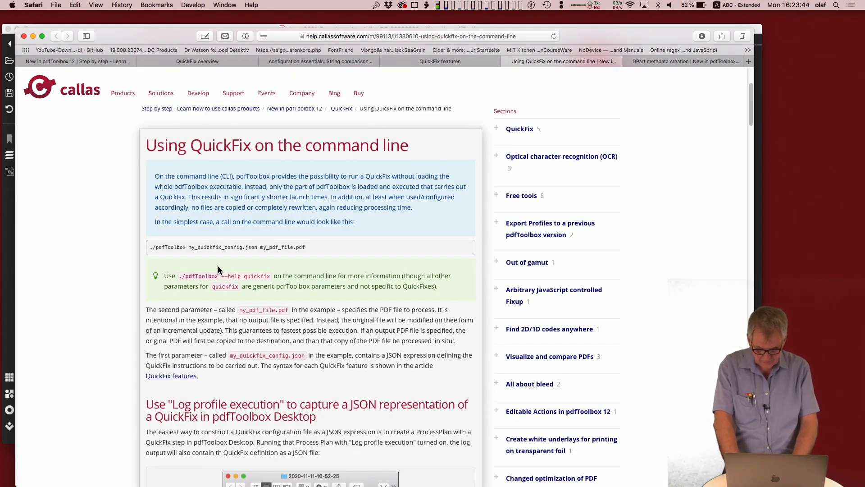
key("super+f")
type("rotate")
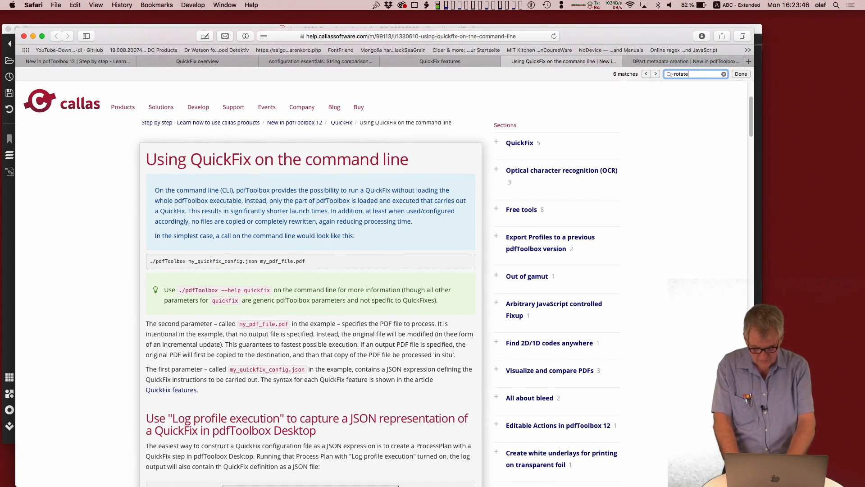
key("Return")
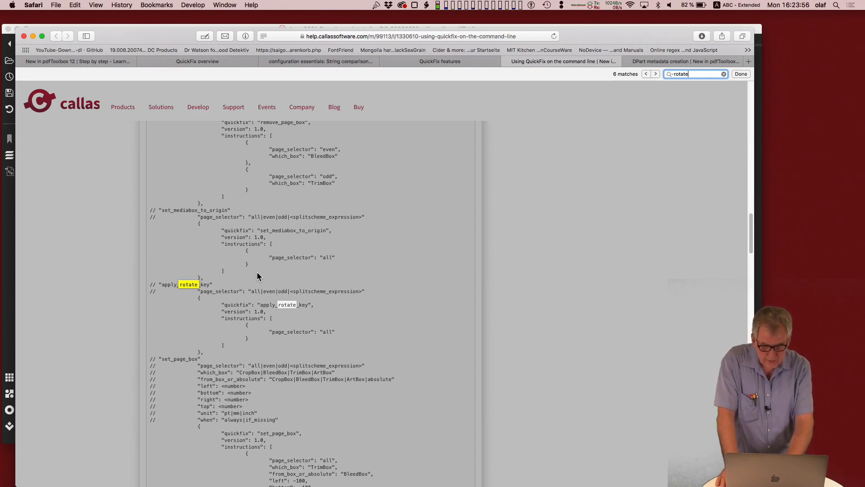
left_click(252, 366)
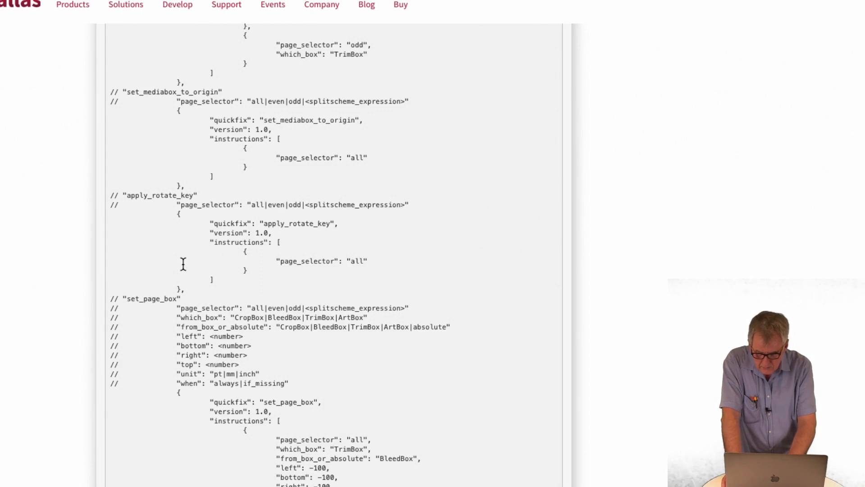
left_click_drag(181, 289, 101, 217)
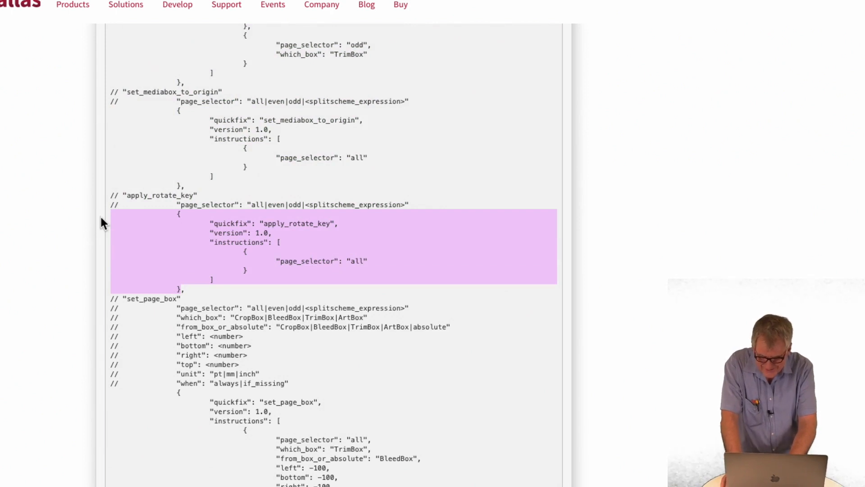
left_click(173, 224)
Step: Copy the rotate_pages sample object from the page and replace the code in pdfToolbox's JavaScript configuration with it
key("super+g")
key("super+g")
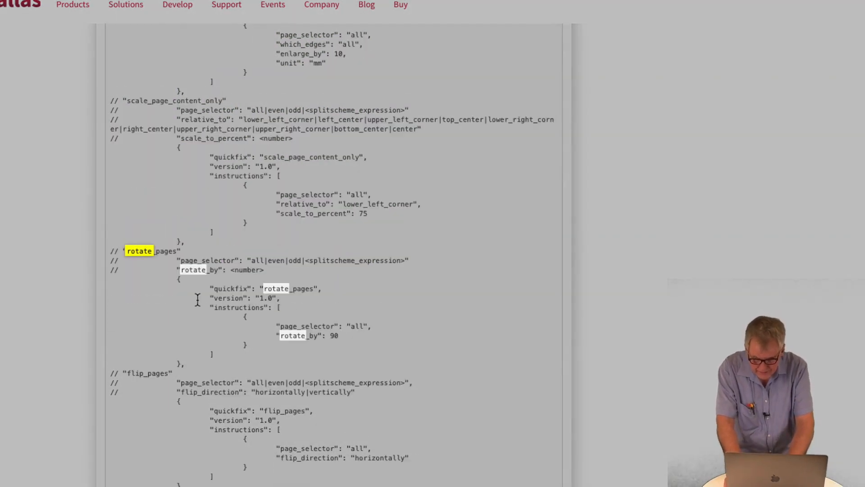
left_click_drag(179, 365, 99, 281)
key("super+c")
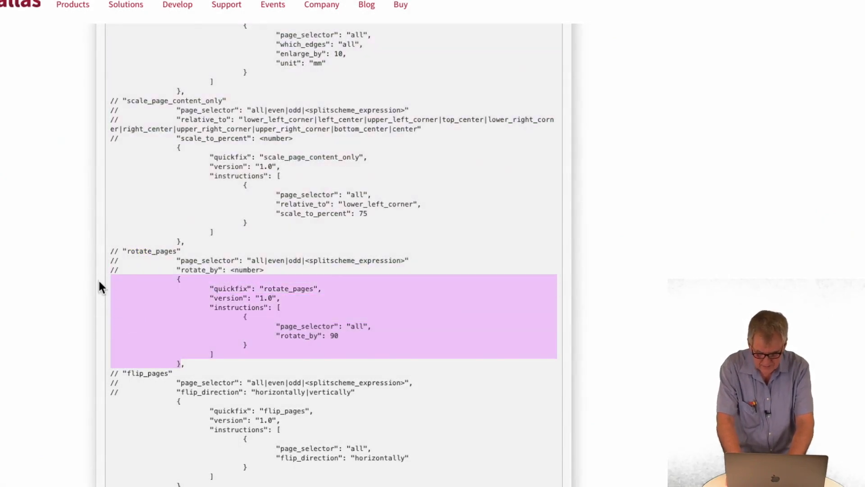
key("super+Tab")
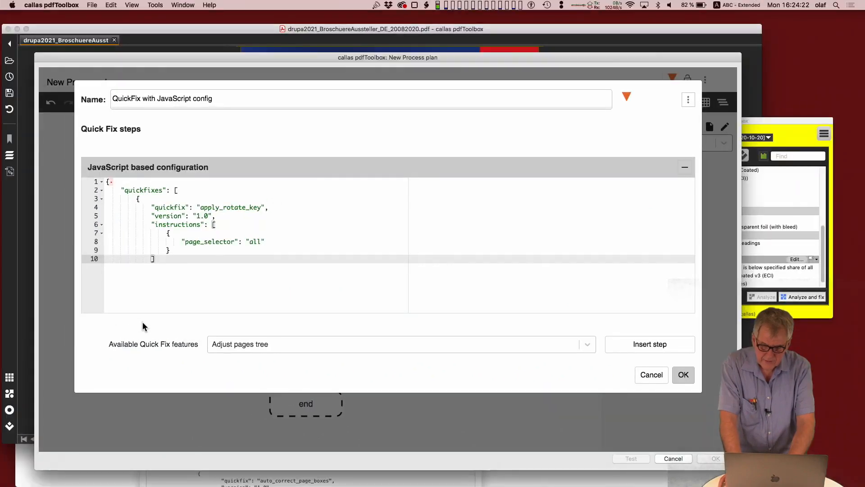
left_click_drag(194, 316, 119, 221)
left_click_drag(185, 263, 105, 181)
key("BackSpace")
key("super+v")
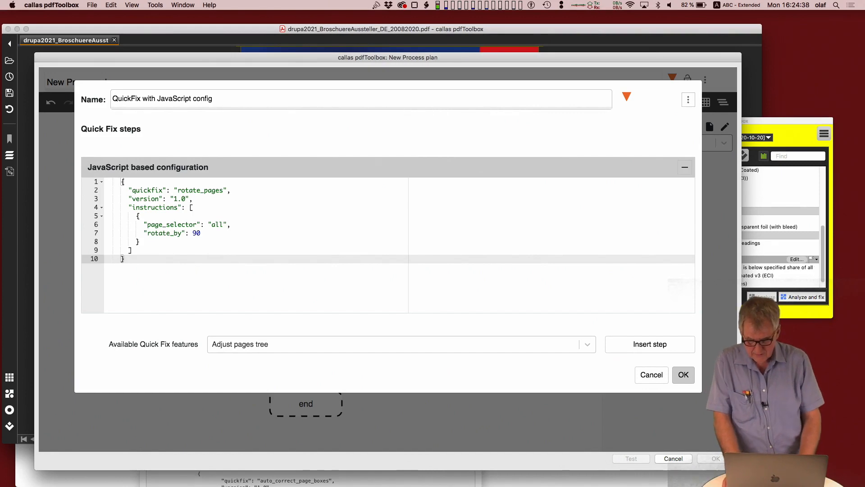
Step: Start the rotate_pages code with the variable declaration "let my_config" before the object's opening brace
key("Up")
key("Up")
key("Up")
key("Up")
key("Up")
key("Up")
key("Up")
key("Up")
key("Up")
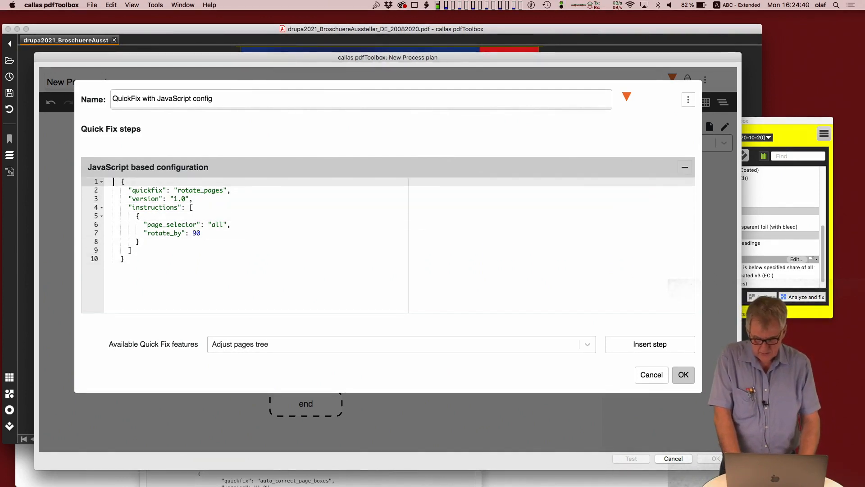
type("let")
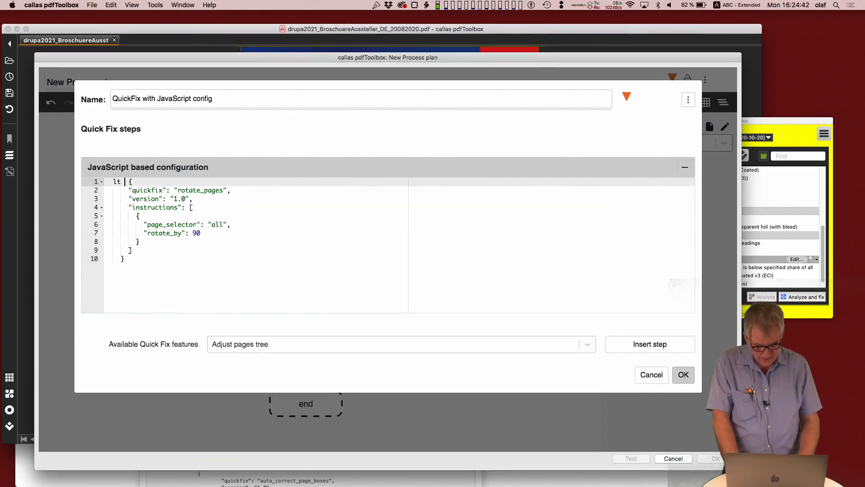
key("Left")
key("Left")
key("Left")
type("e")
key("Right")
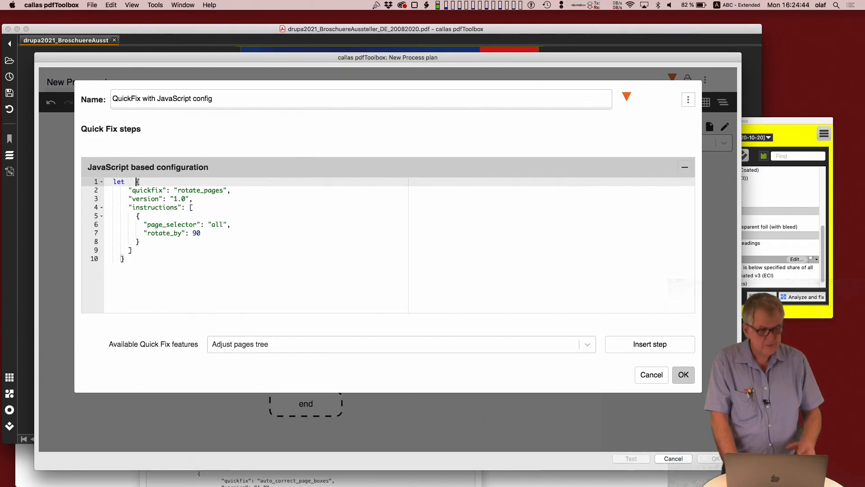
key("Left")
key("Left")
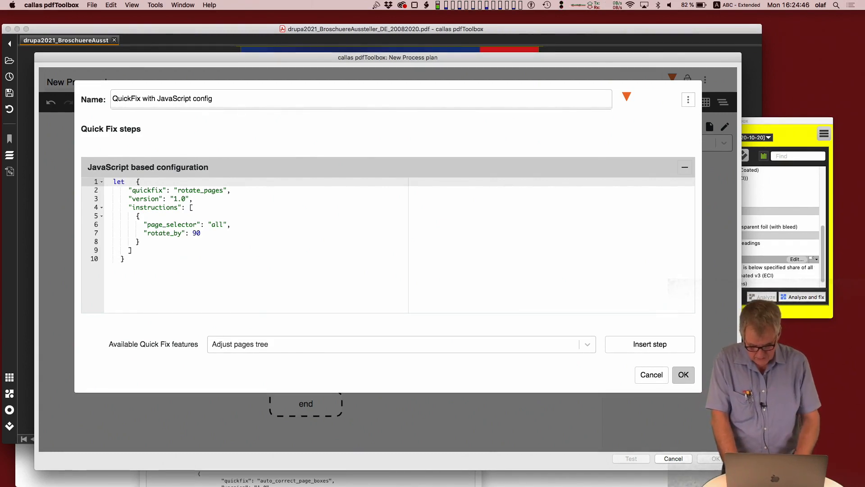
type("my_con")
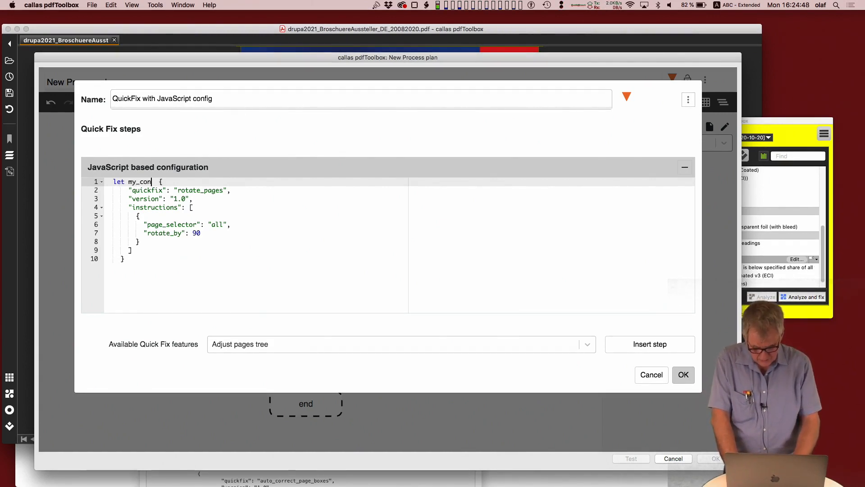
type("fig")
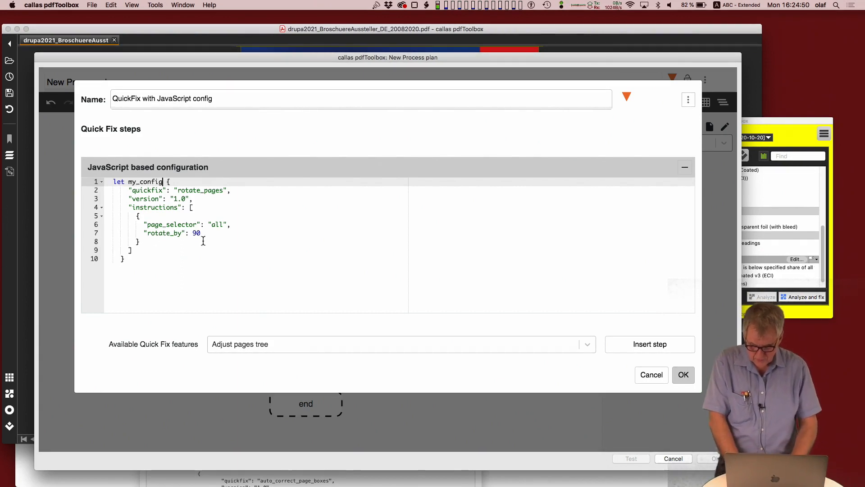
Step: Complete the my_config assignment by ending the object with a semicolon and adding an equals sign before its opening brace
left_click(138, 260)
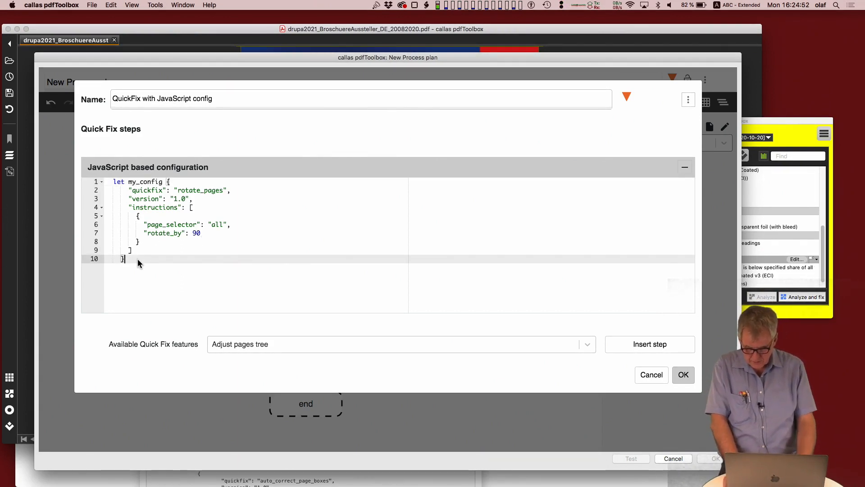
type(";")
key("Return")
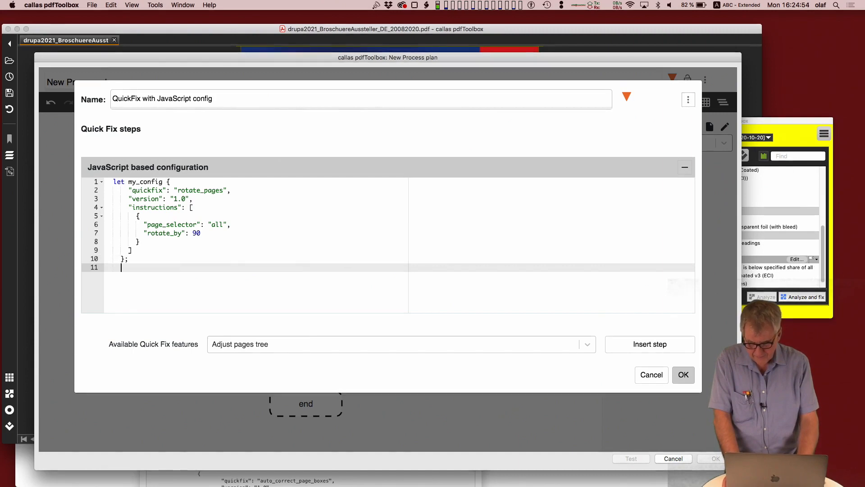
left_click(166, 184)
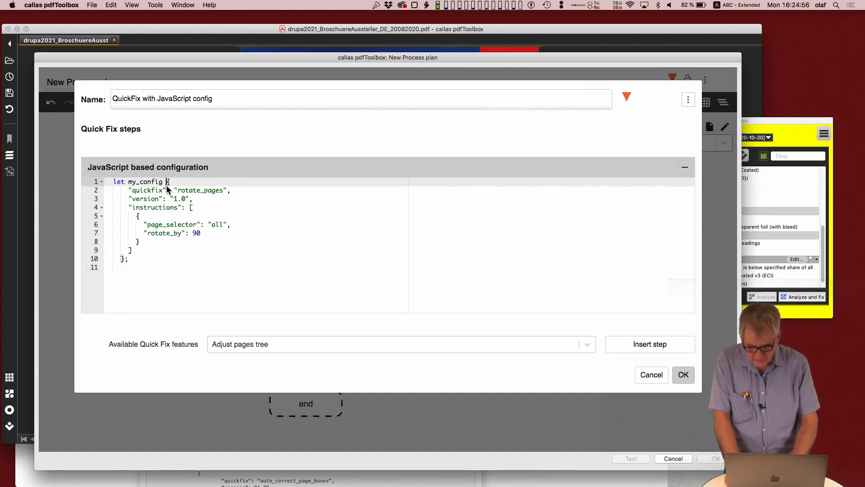
Step: Copy the variable name my_config onto a new last line below the object so the script returns it
left_click(148, 274)
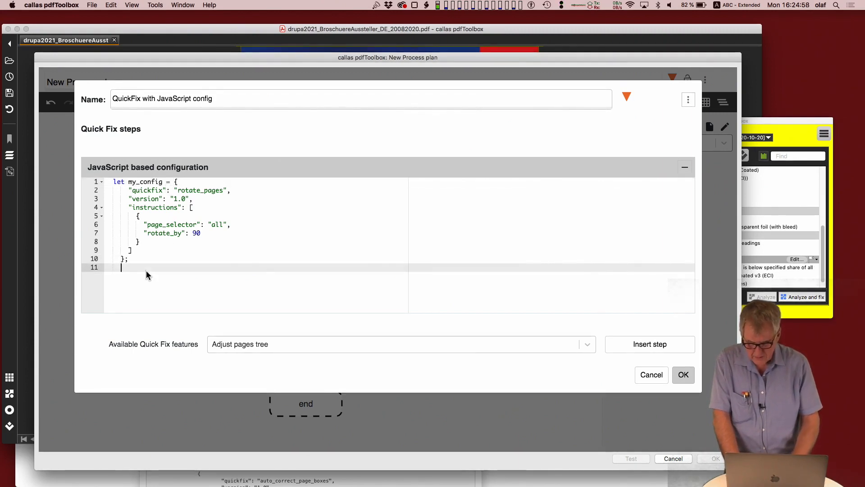
double_click(140, 183)
key("super+c")
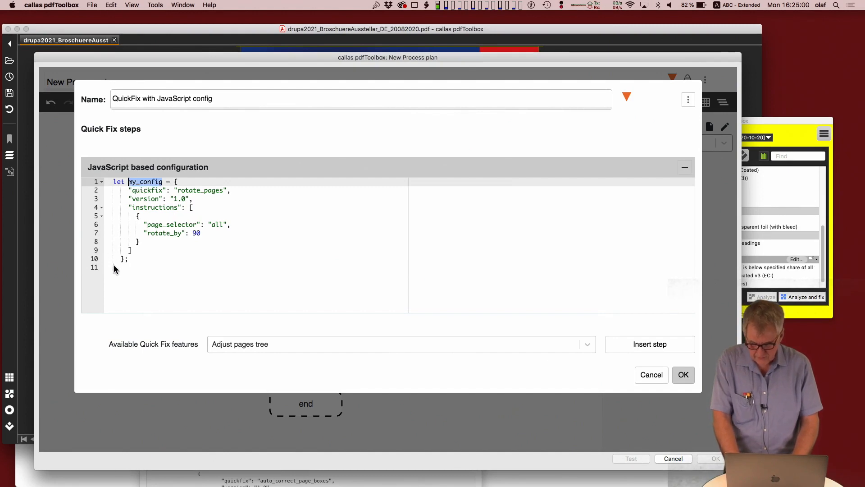
left_click(115, 276)
key("super+v")
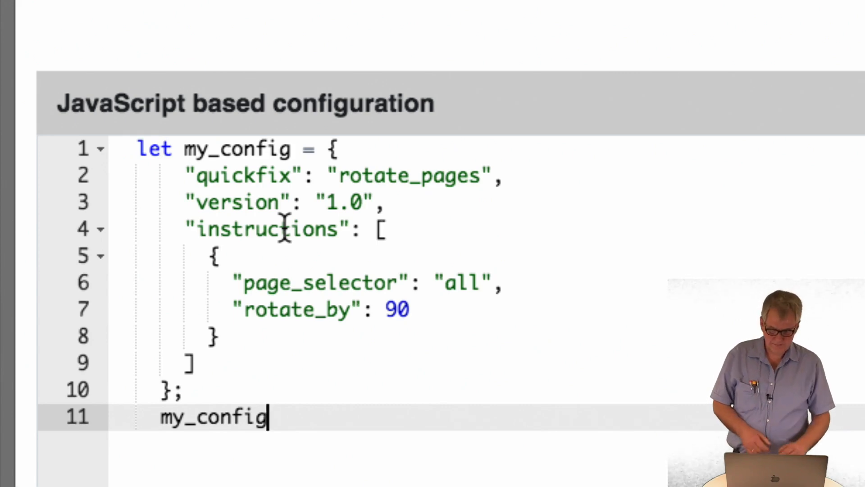
Step: Set page_selector to "2-3" and save the Quick Fix as "QuickFix with JavaScript config - rotate 90deg pg 2-3"
double_click(472, 272)
type("2-3")
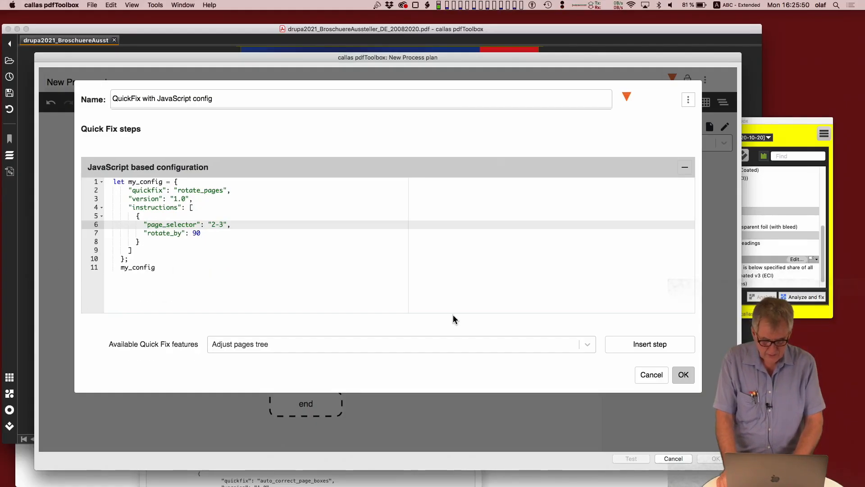
left_click(226, 101)
type("- rotat")
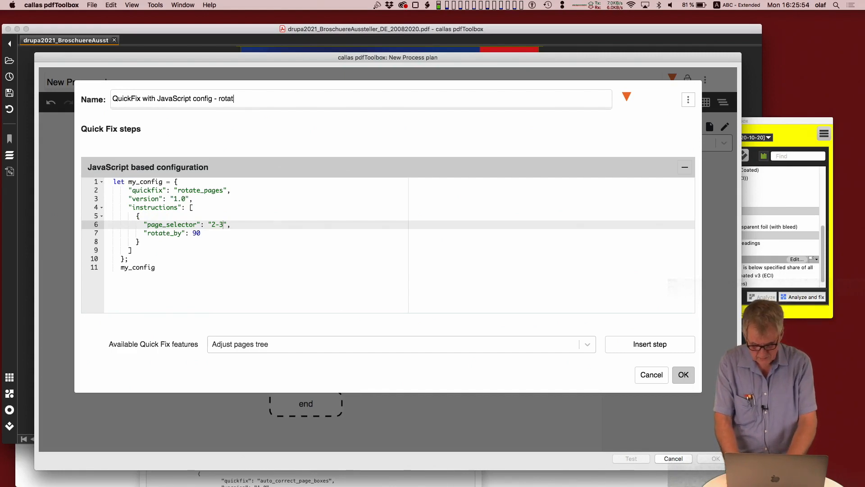
type("e 90deg")
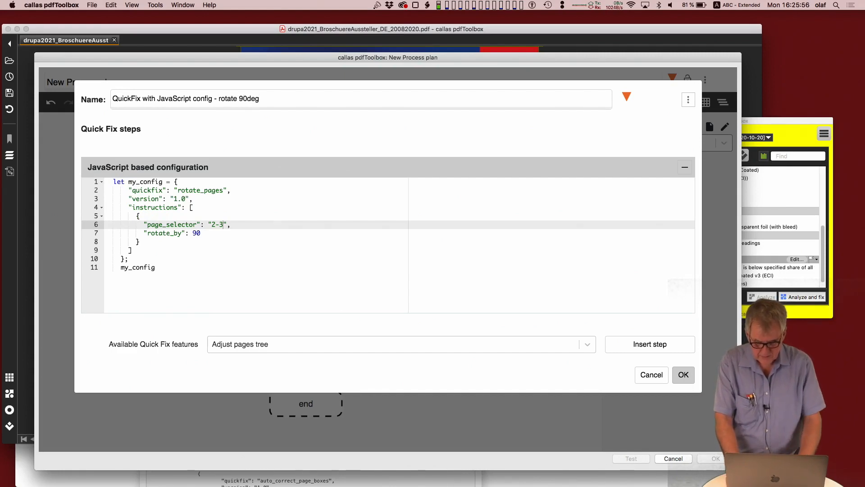
type(" pg 2-3")
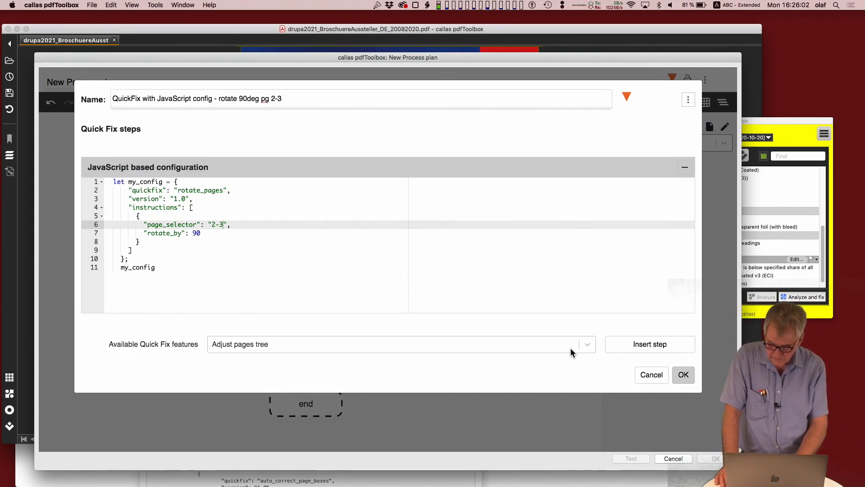
left_click(683, 374)
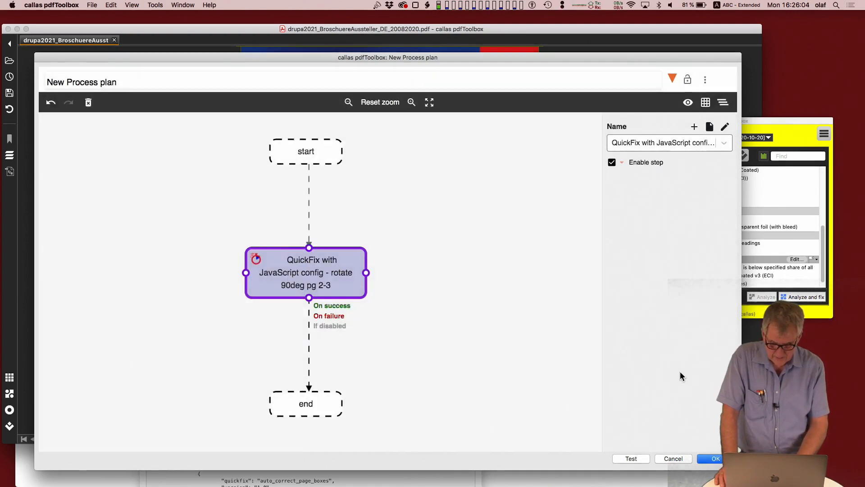
Step: Rename the new process plan as "rotate 90deg"
left_click(140, 90)
key("super+a")
type("rot")
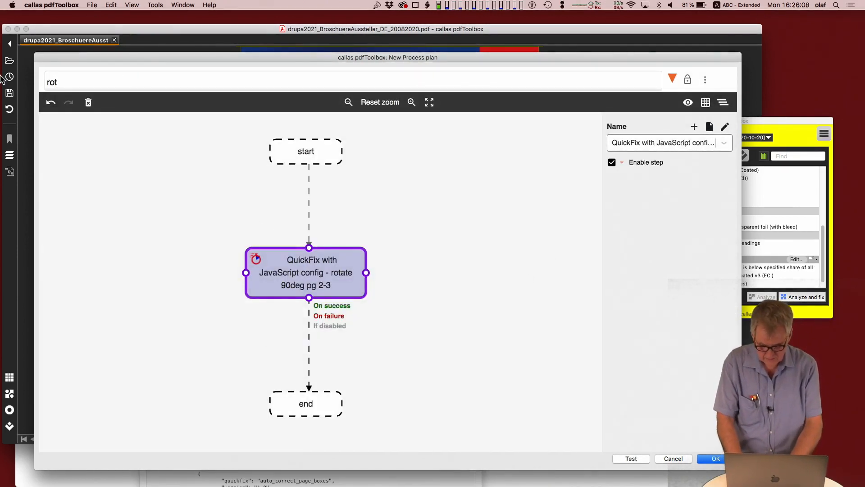
type("ate 90deg")
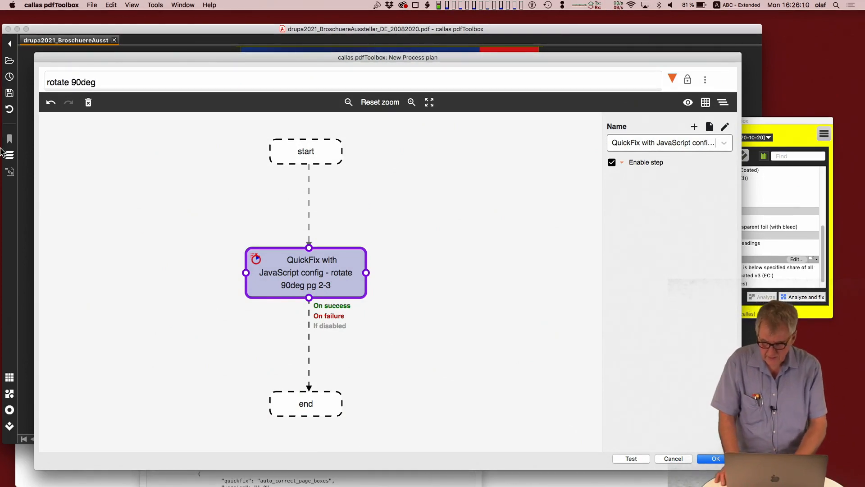
Step: Test the process plan on the open brochure PDF, check the page rotation in the result preview, and close the test
left_click(631, 459)
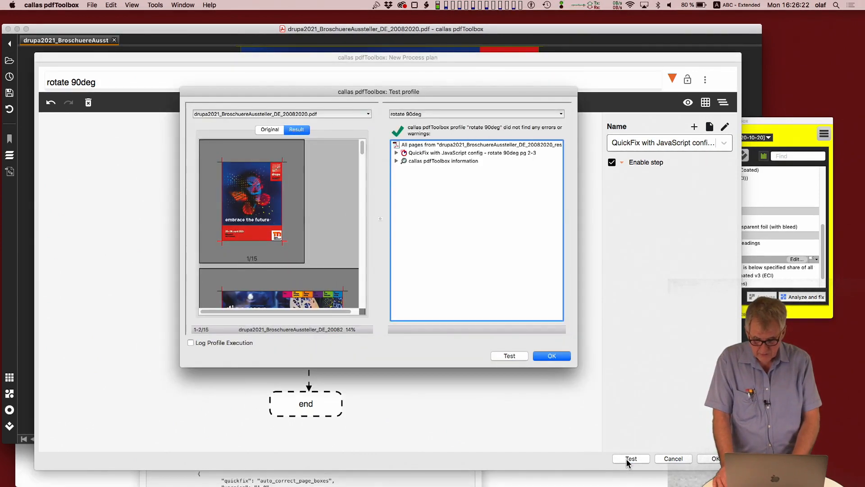
left_click(363, 279)
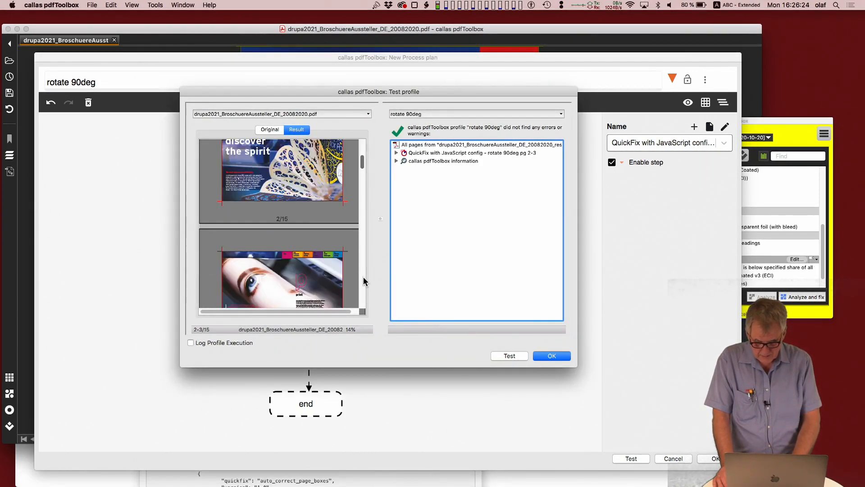
scroll(336, 252, "down", 10)
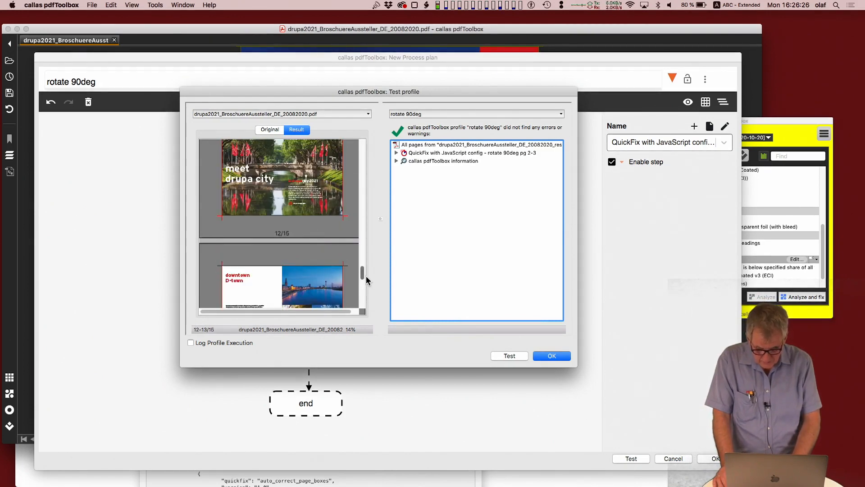
left_click(361, 149)
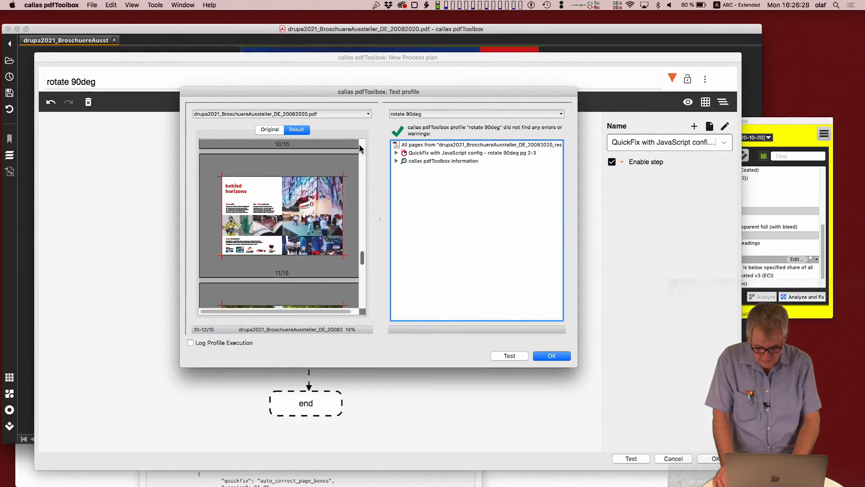
left_click(360, 149)
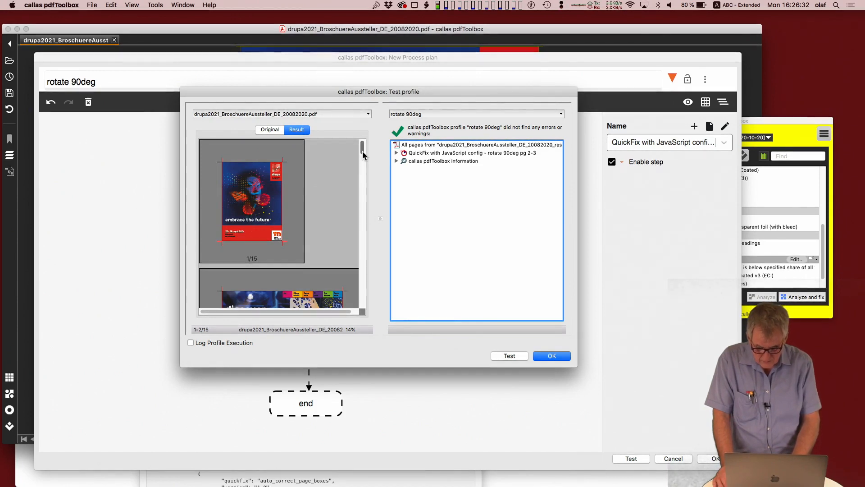
mouse_move(364, 155)
left_mouse_down()
mouse_move(364, 174)
mouse_move(363, 165)
left_mouse_up()
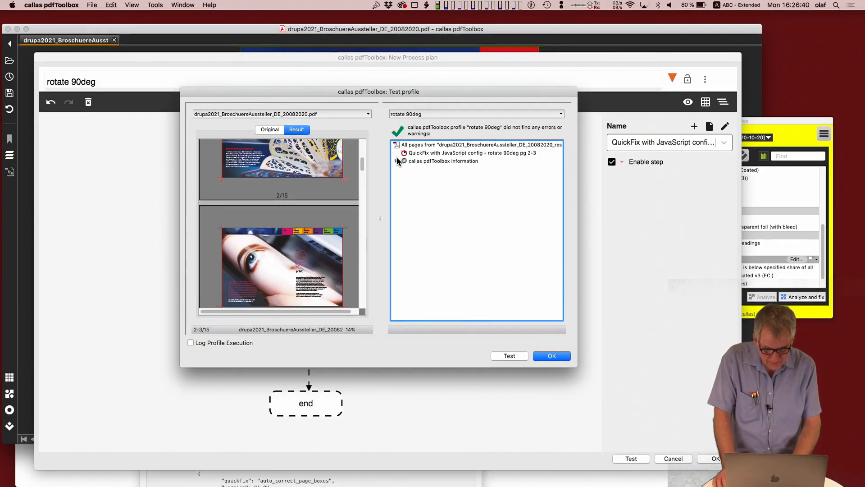
left_click(552, 356)
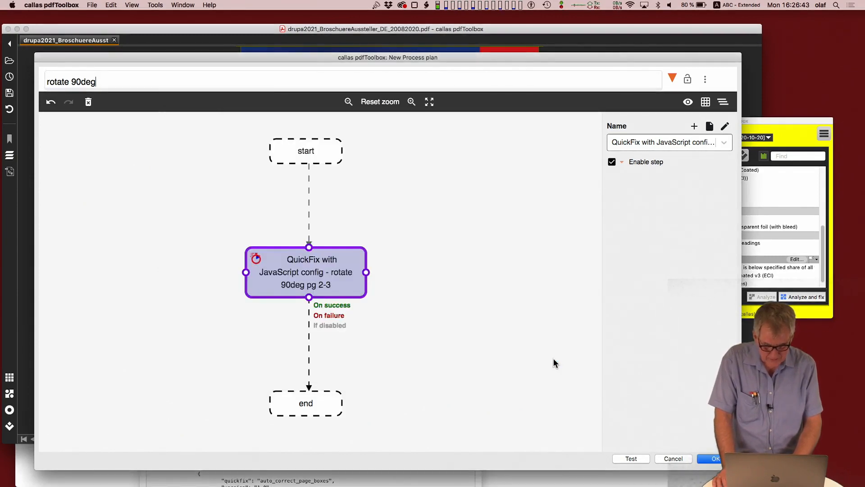
Step: Change page_selector in the Quick Fix's JavaScript configuration to "all" and save the "rotate 90deg" process plan
double_click(319, 275)
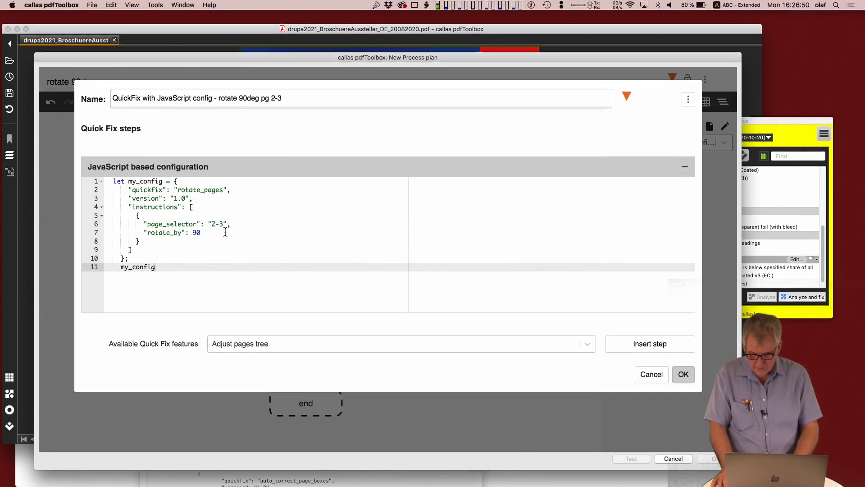
double_click(214, 224)
key("shift+Right")
key("shift+Right")
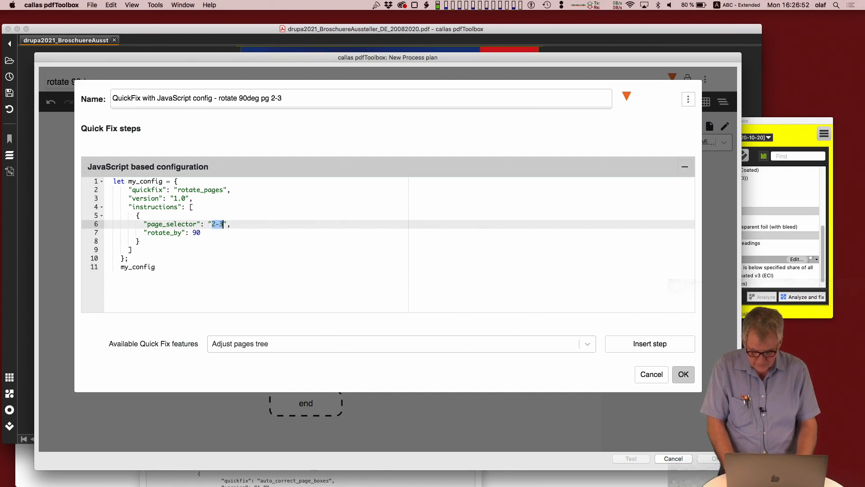
type("all")
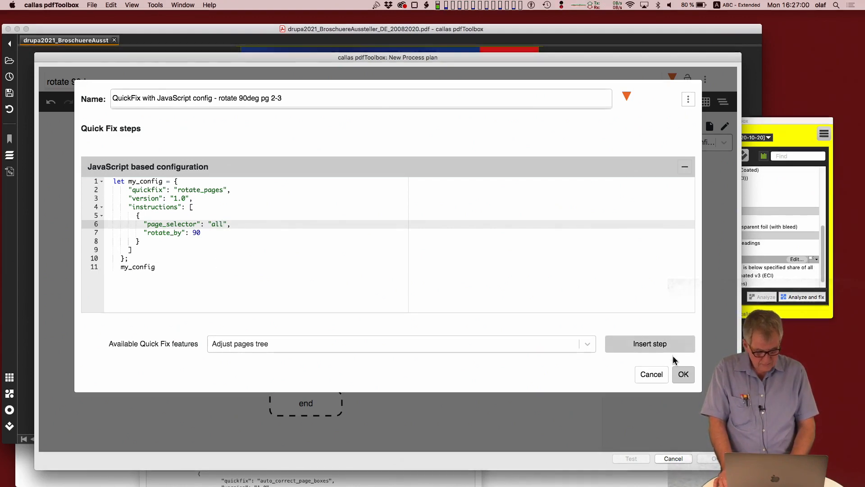
left_click(683, 374)
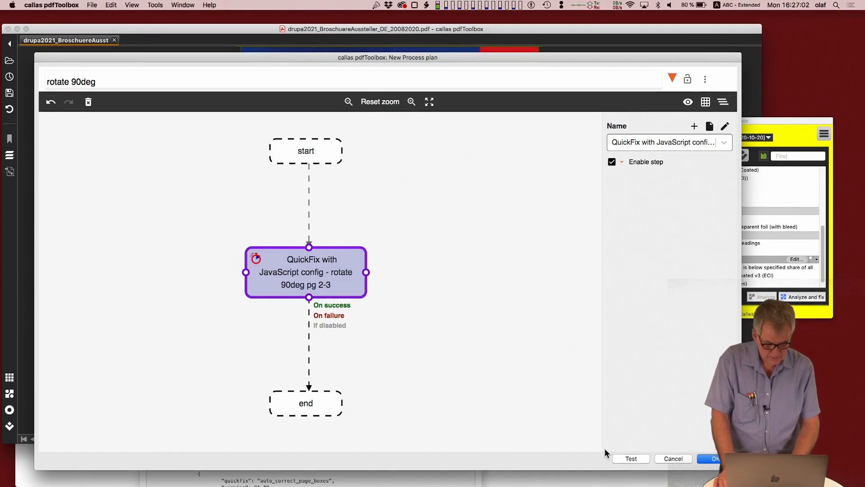
left_click(708, 457)
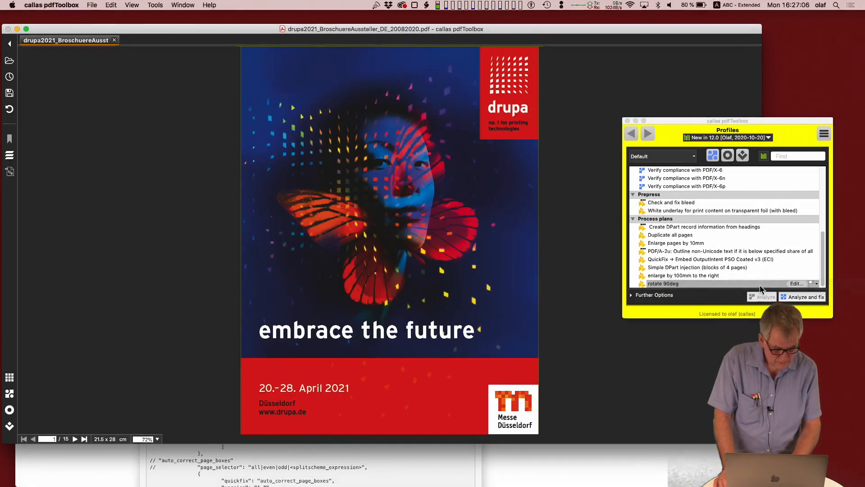
Step: Open the "rotate 90deg" process plan, test it on the brochure PDF, examine the page orientation in the result preview, and close the test
double_click(704, 283)
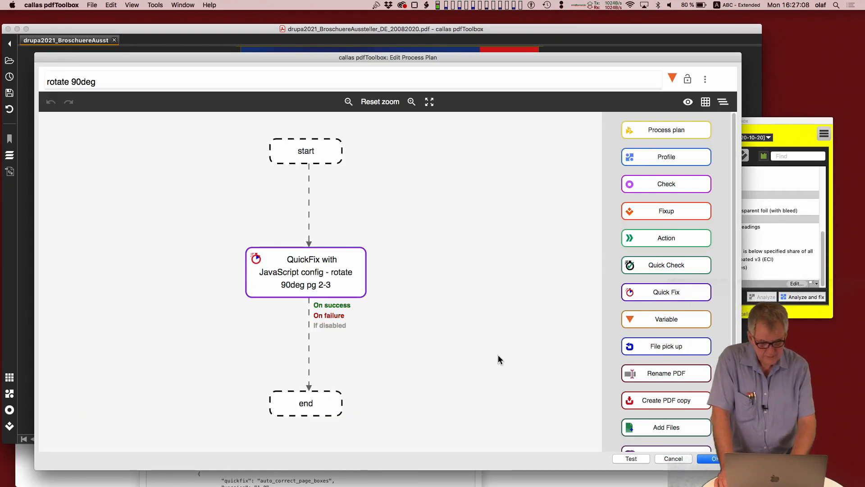
left_click(623, 459)
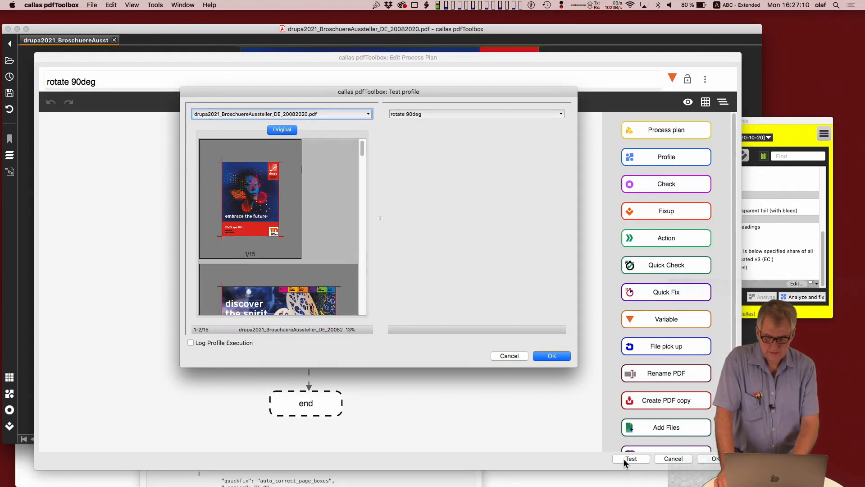
scroll(302, 291, "down", 1)
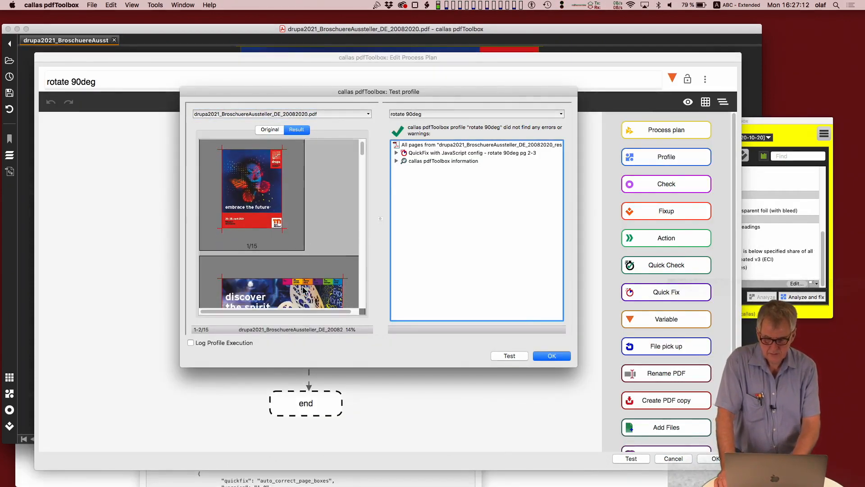
scroll(365, 159, "down", 3)
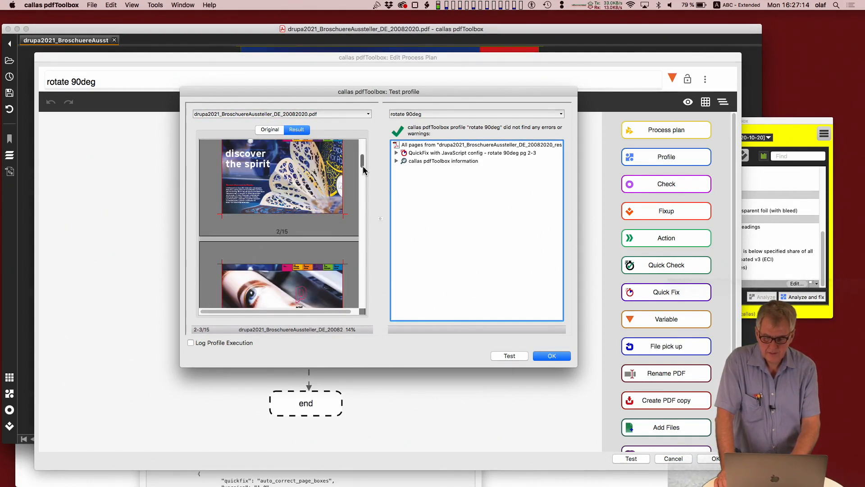
scroll(362, 162, "up", 3)
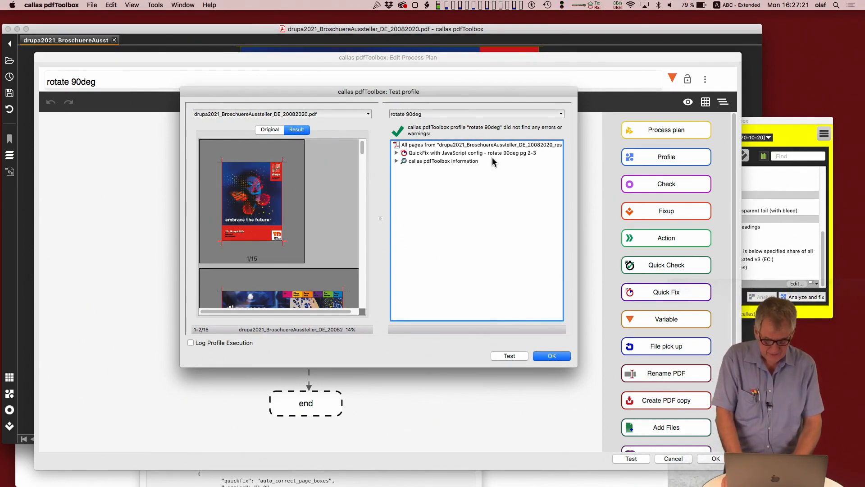
left_click(552, 355)
left_click(552, 356)
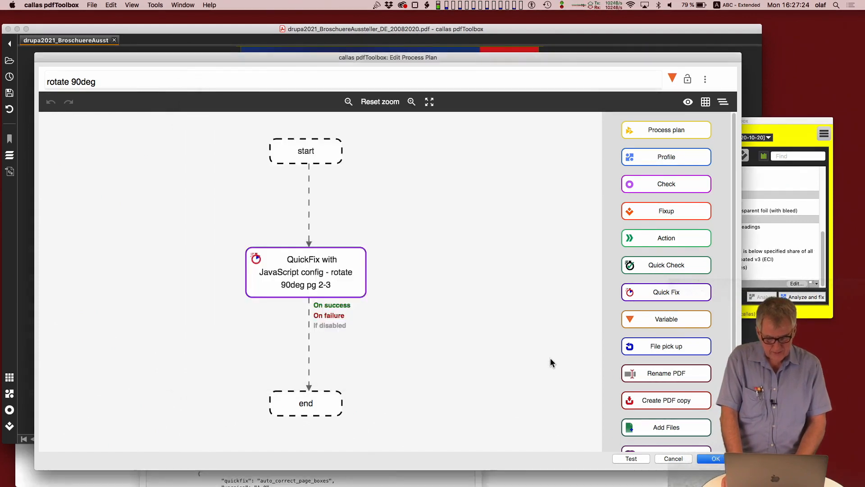
Step: Review the JavaScript based configuration of the Quick Fix, then close it and the "rotate 90deg" process plan
left_click(288, 277)
double_click(288, 277)
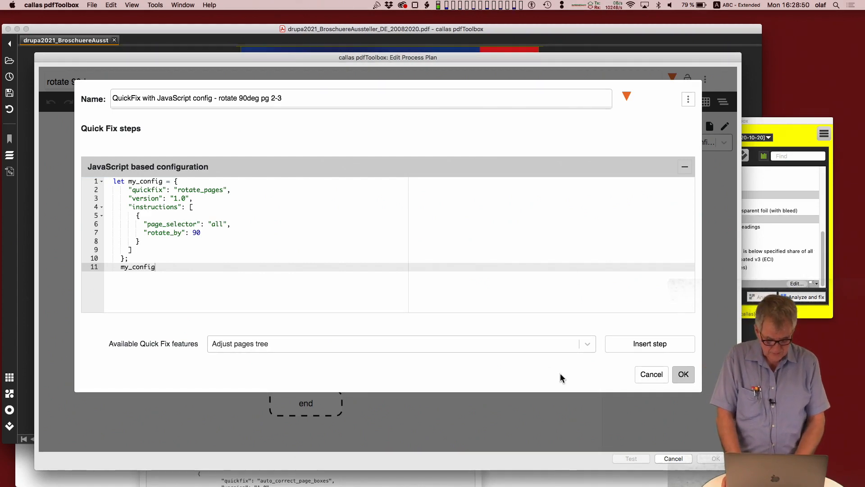
left_click(683, 374)
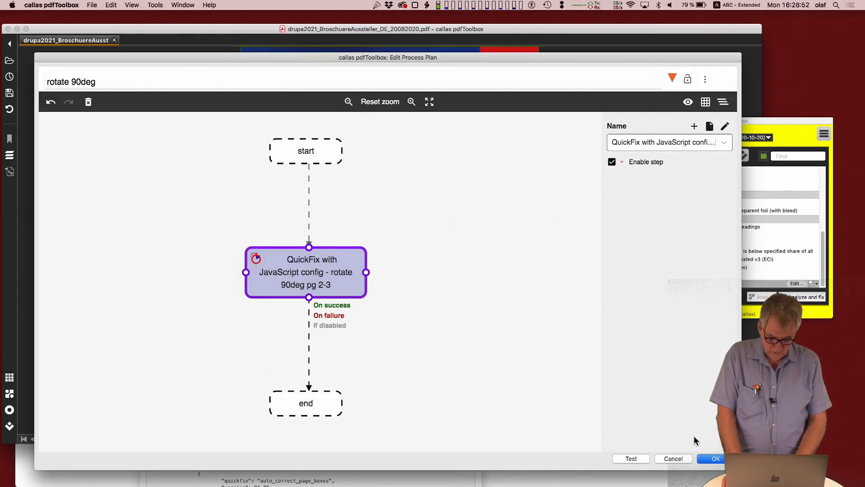
left_click(707, 458)
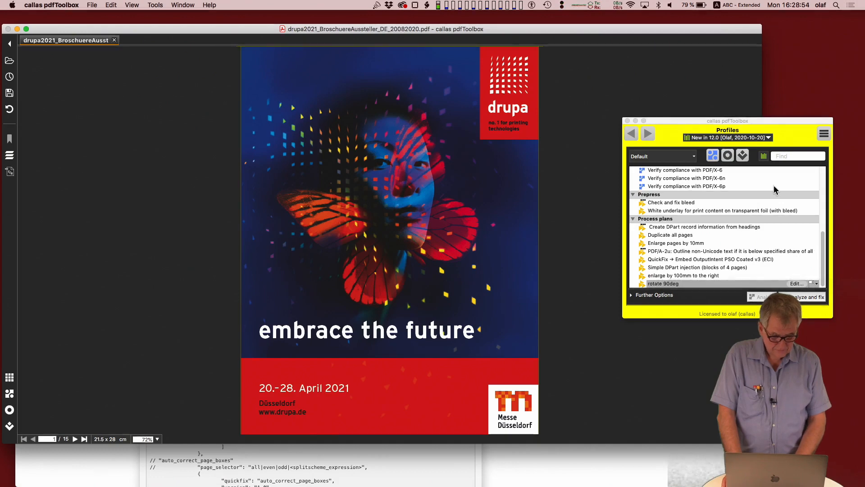
Step: Create a new process plan and replace the direct start-to-end connection with a Quick Fix step connected between start and end
left_click(824, 133)
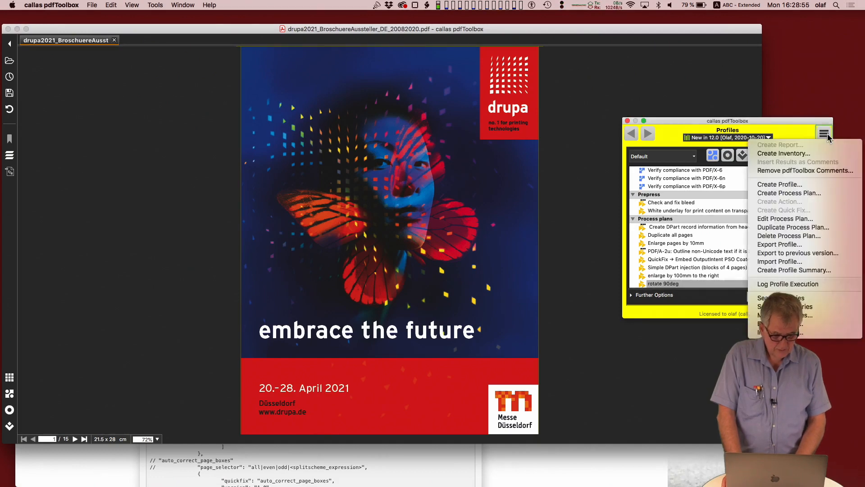
left_click(799, 192)
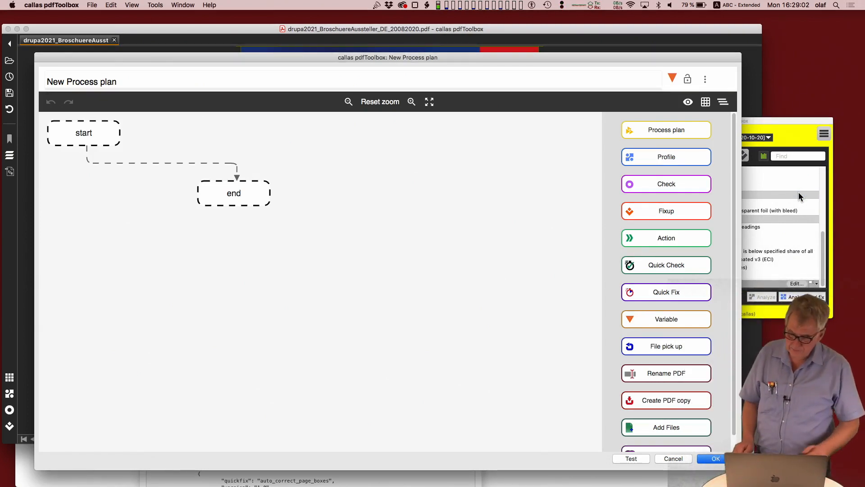
left_click_drag(233, 203, 186, 329)
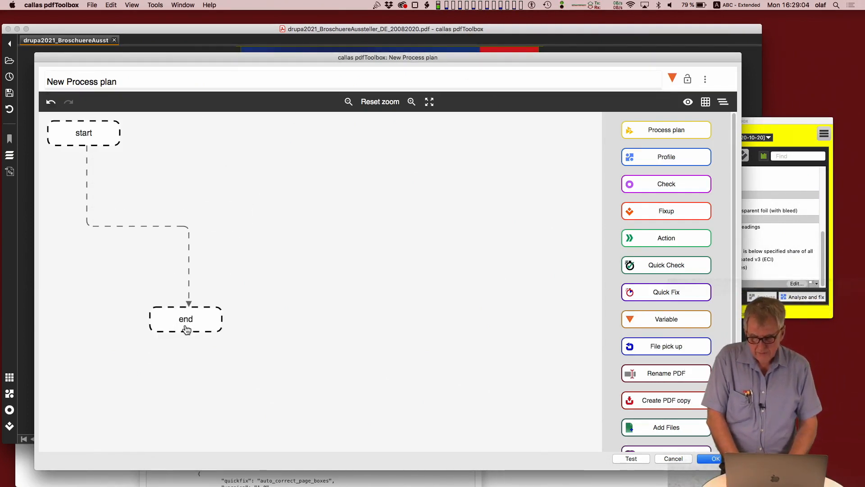
left_click(146, 227)
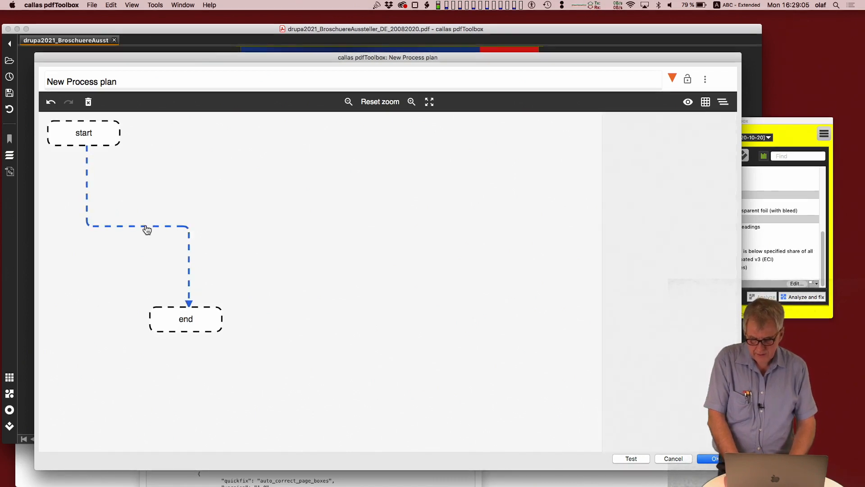
left_click(88, 102)
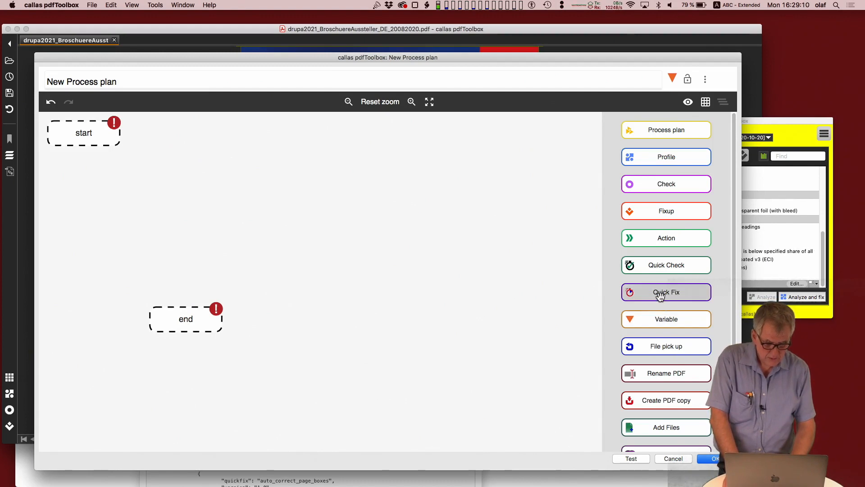
left_click_drag(660, 296, 195, 251)
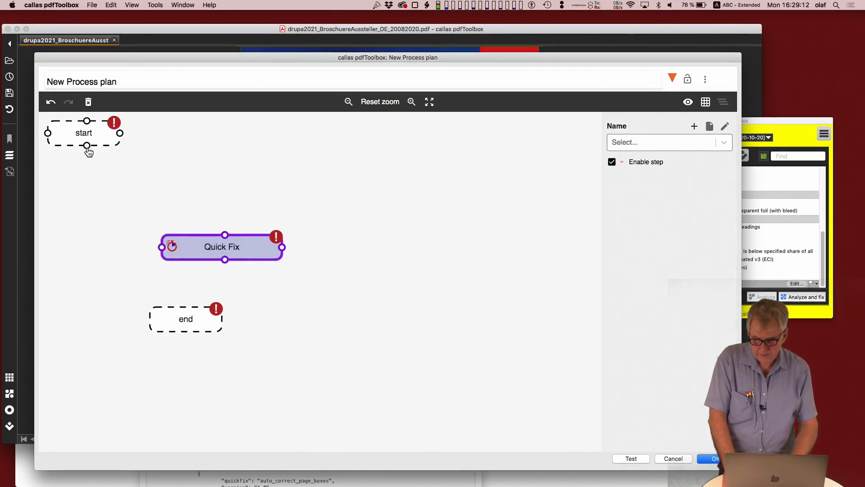
left_click_drag(87, 146, 193, 307)
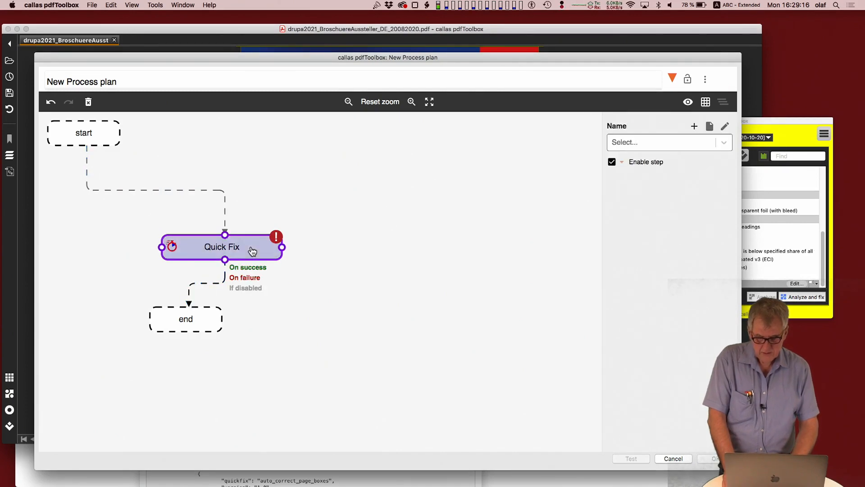
Step: Create a new Quick Fix for the added step and name it "rotate all pages"
double_click(251, 251)
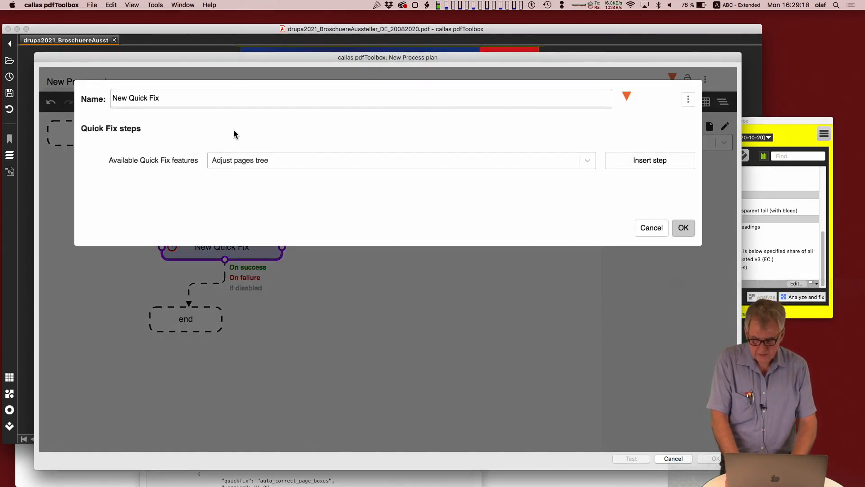
left_click(513, 158)
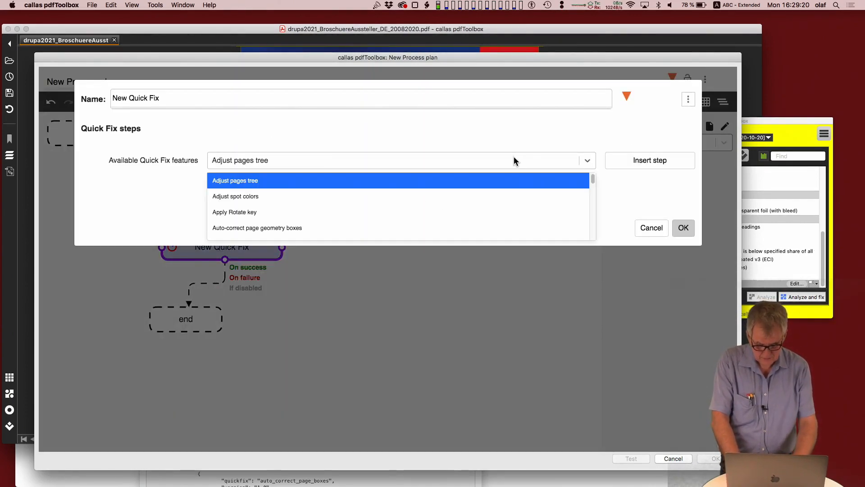
type("rotate")
left_click(379, 204)
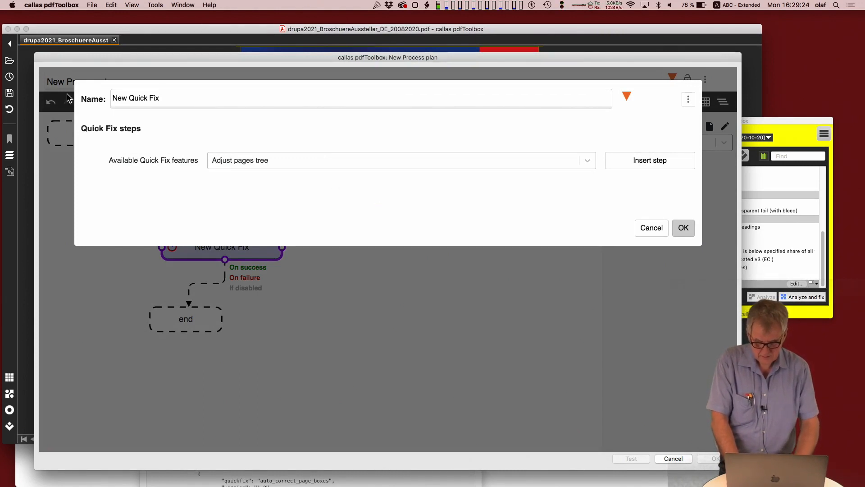
key("super+a")
type("r")
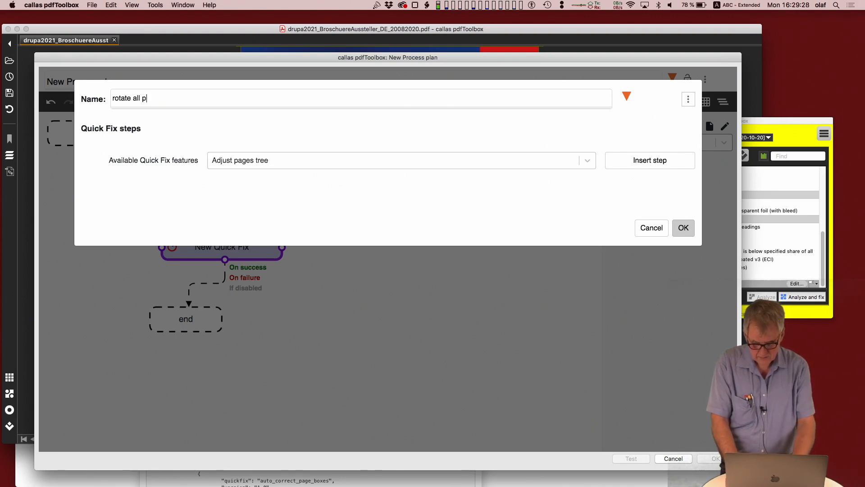
Step: Insert the Rotate pages feature as the only step of the "rotate all pages" Quick Fix
left_click(638, 163)
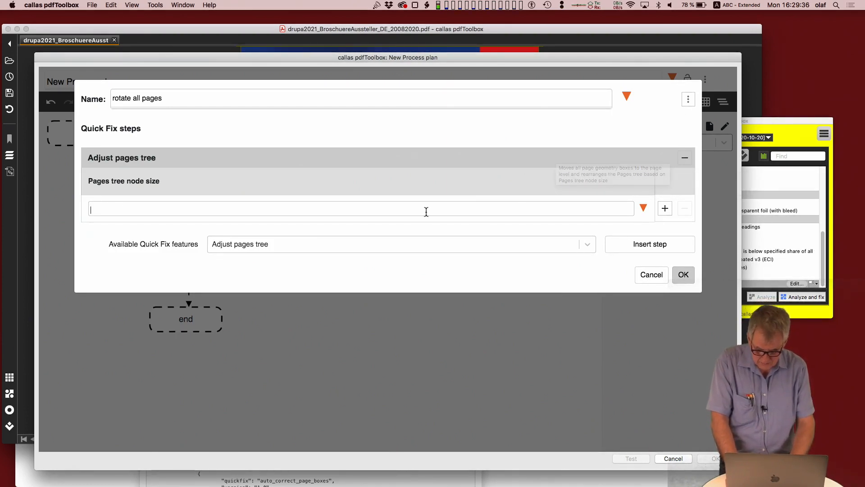
left_click(684, 160)
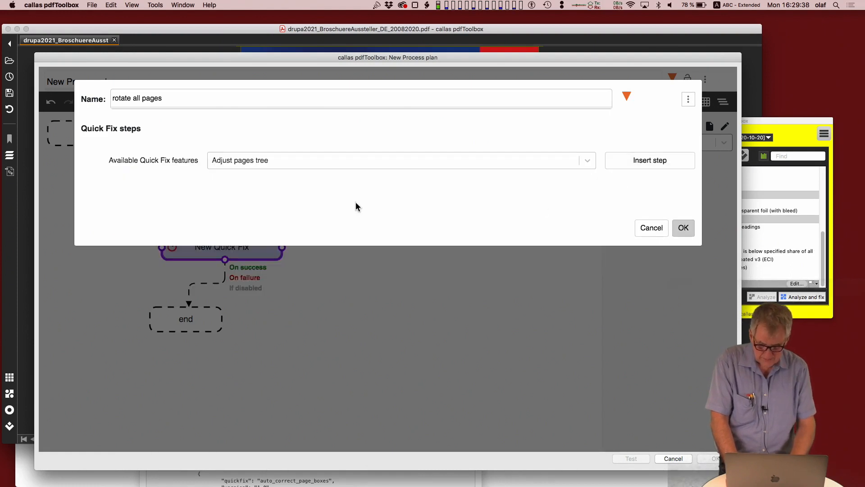
left_click(316, 166)
type("rotate")
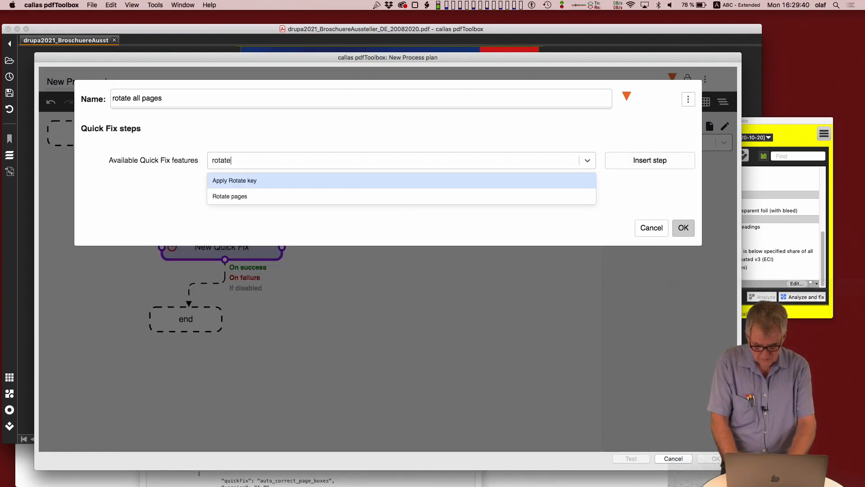
left_click(302, 200)
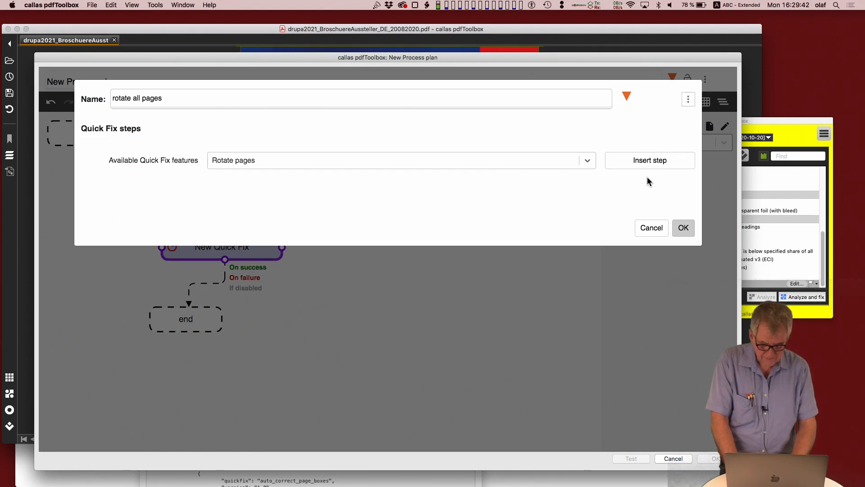
left_click(640, 160)
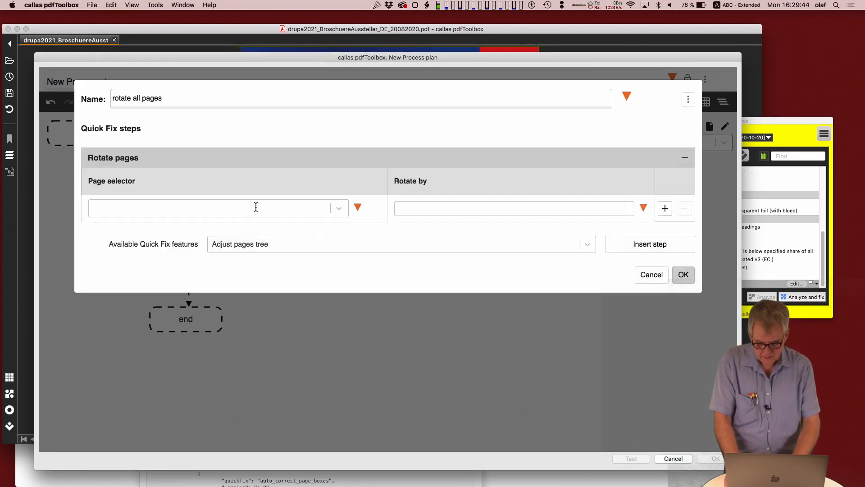
Step: Set the Rotate pages step's page selector to "all" and its rotation to 90, and save the Quick Fix
type("all")
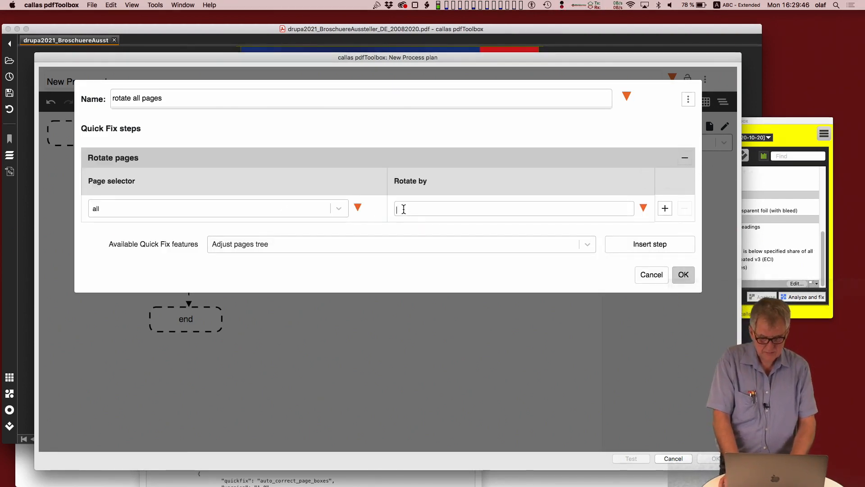
type("90")
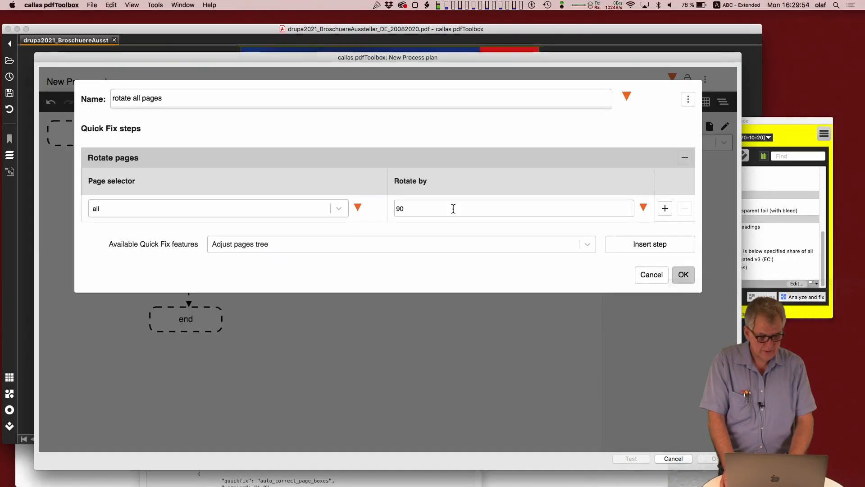
left_click(683, 275)
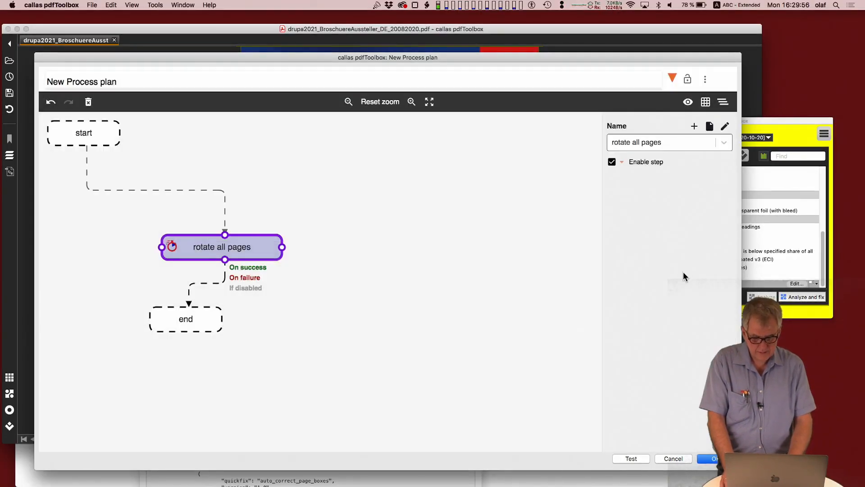
Step: Rename the new process plan as "rotate pages"
double_click(81, 83)
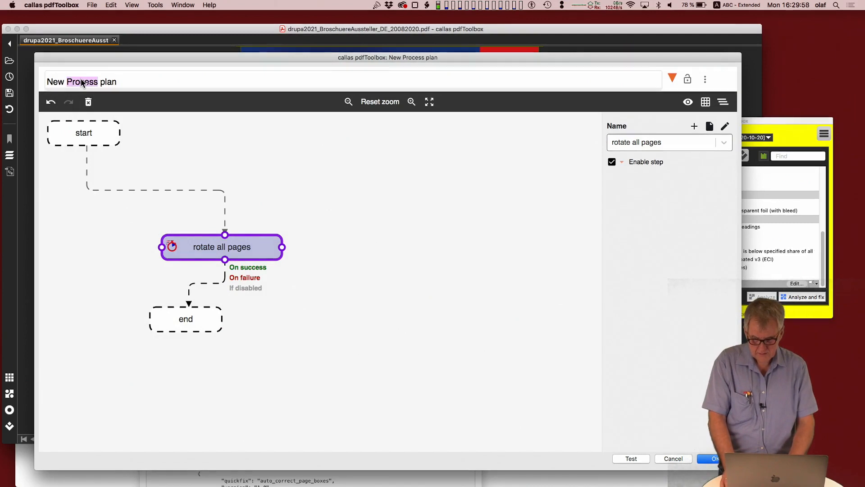
key("super+a")
type("rotate pags")
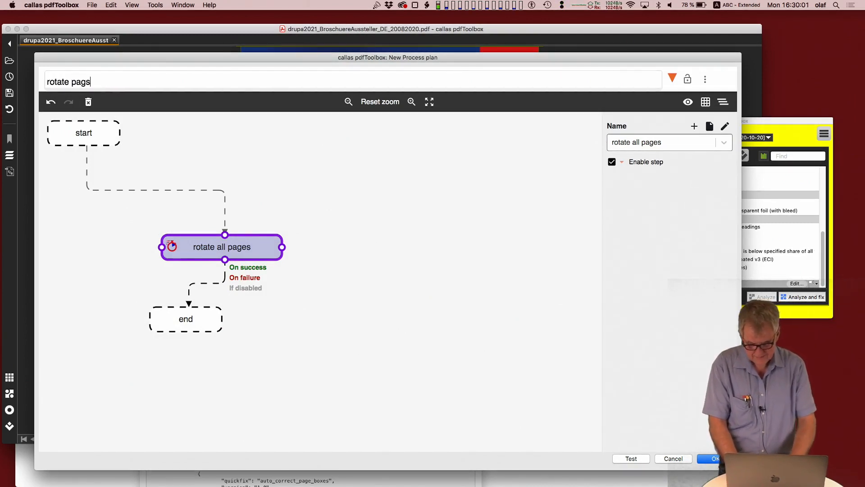
key("Left")
type("e")
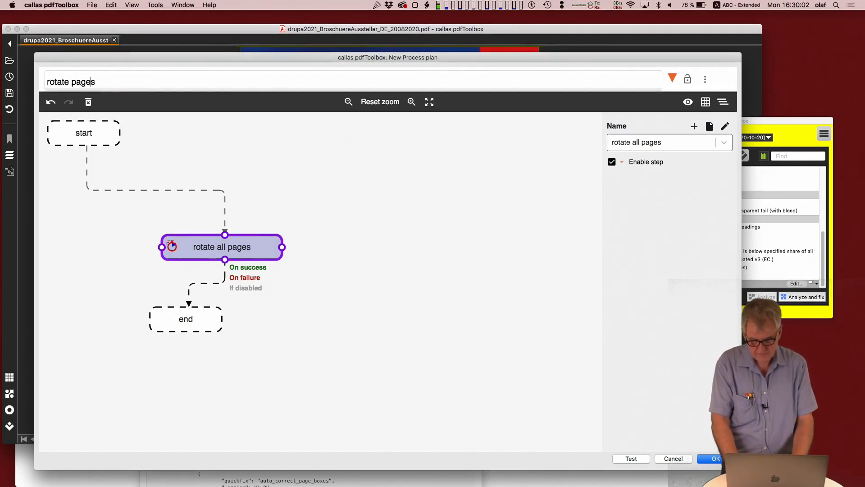
Step: Test the "rotate pages" plan on the brochure PDF, check the result preview, and rerun the test with Log Profile Execution enabled
left_click(631, 458)
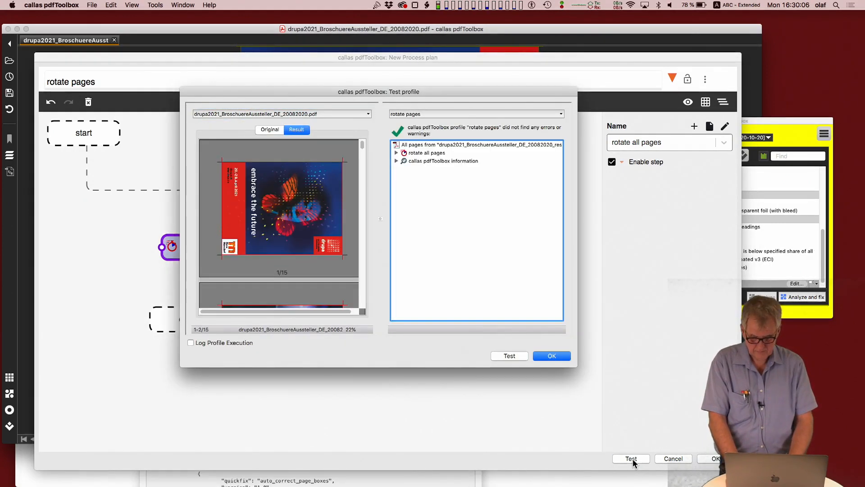
scroll(364, 262, "down", 5)
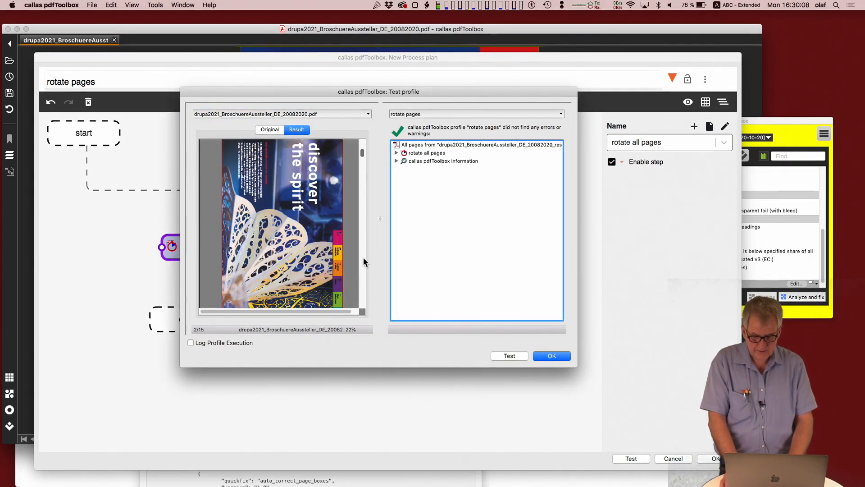
scroll(364, 260, "down", 20)
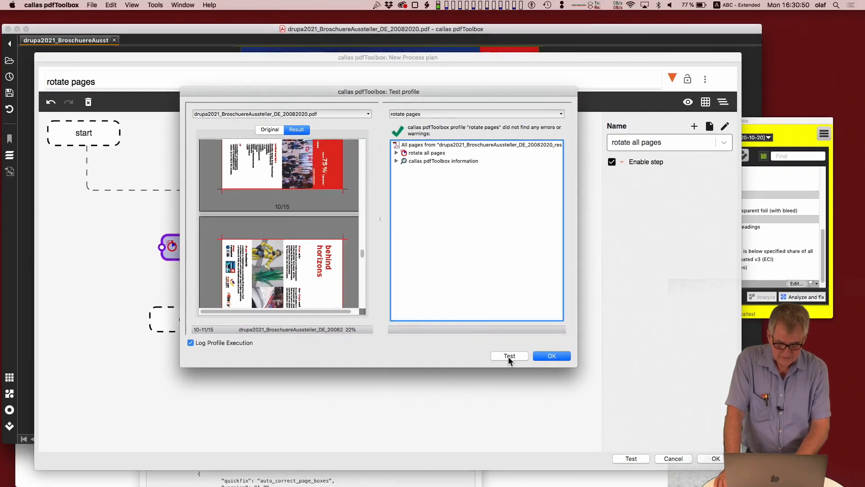
left_click(509, 356)
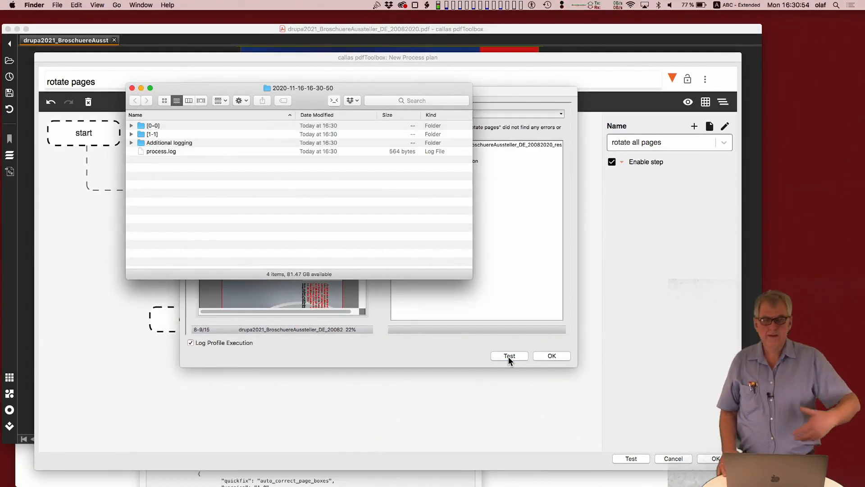
Step: Check the brochure's first page in the test result preview and return to the log folder in Finder
key("super+Tab")
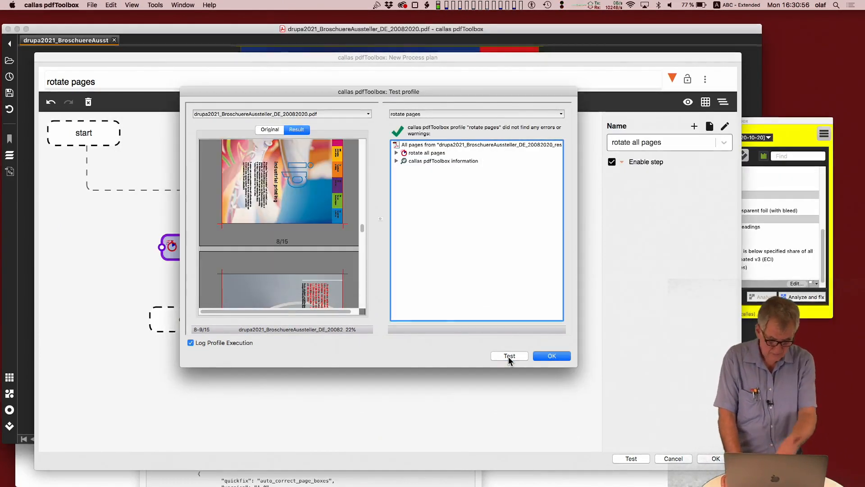
left_click_drag(363, 231, 354, 52)
key("super+Tab")
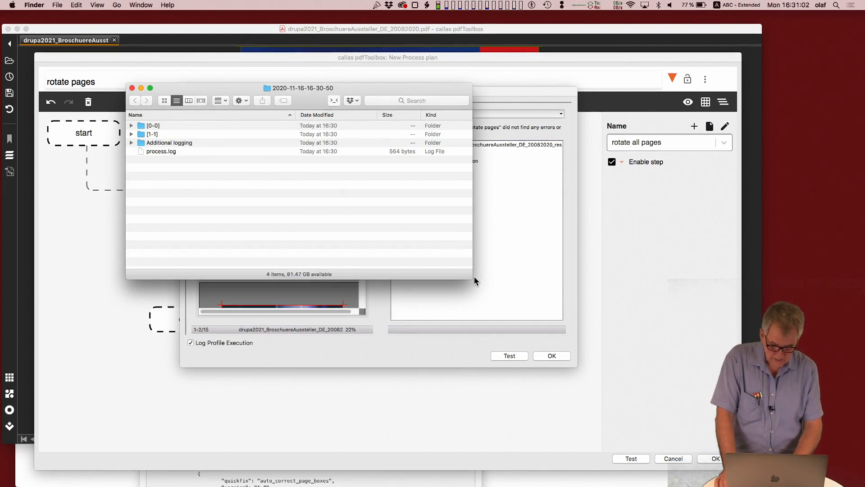
Step: Enlarge the log folder window, expand all its folders and the QuickFix subfolder, and preview quickfix.json
left_click_drag(472, 279, 753, 473)
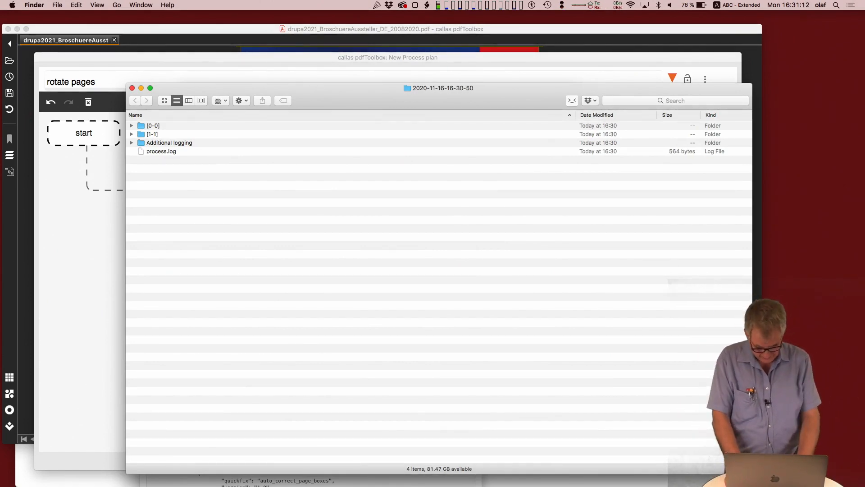
key("super+a")
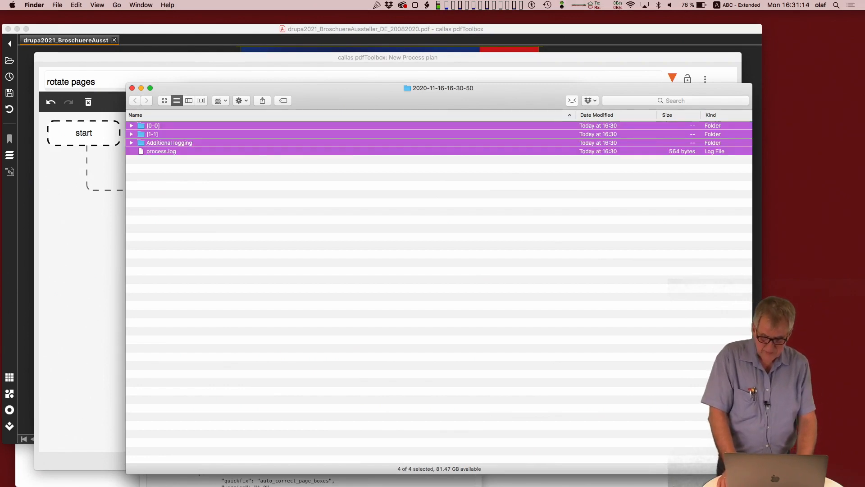
key("Right")
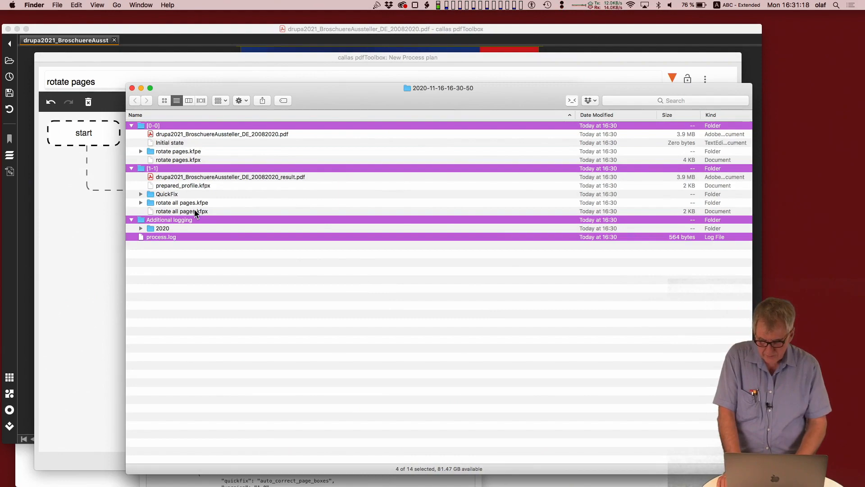
left_click(165, 195)
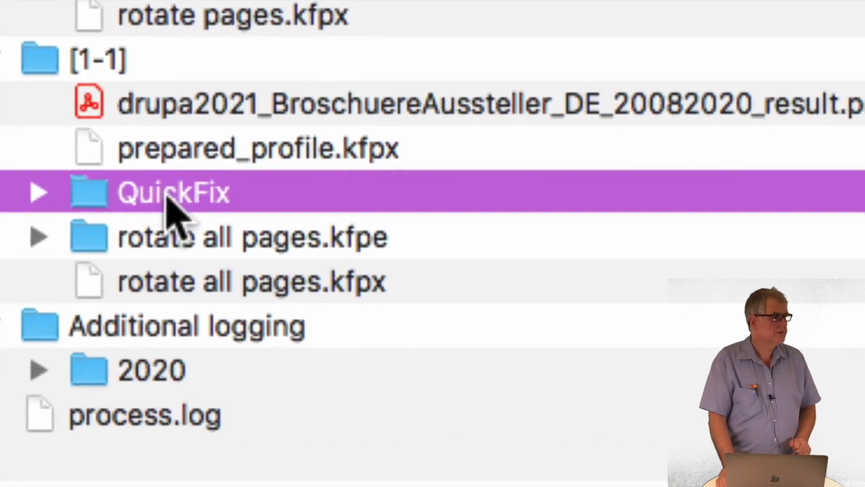
key("Right")
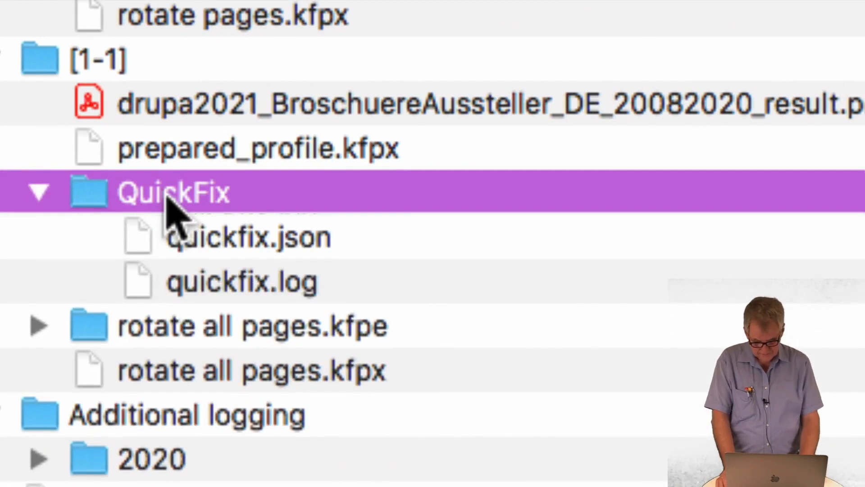
left_click(256, 246)
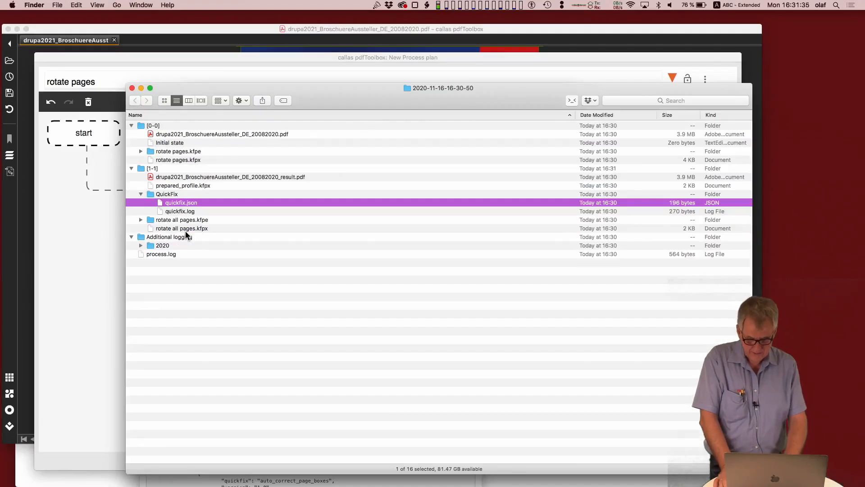
key("space")
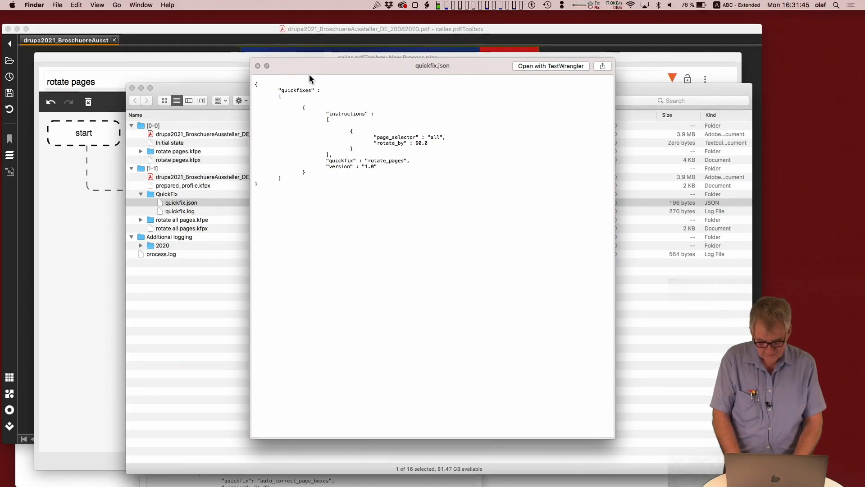
key("space")
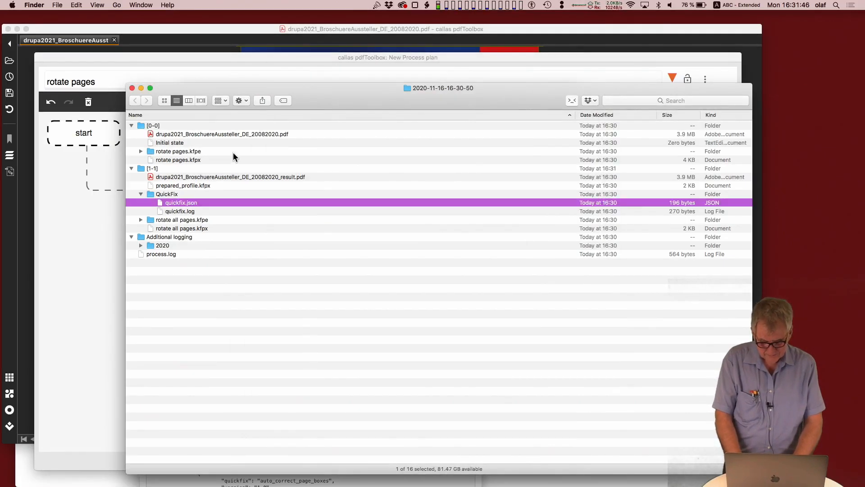
Step: Open the logged quickfix.json in Visual Studio Code and copy its entire JSON object
key("super+Tab")
key("super+Tab")
key("super+Tab")
key("super+Tab")
key("super+Tab")
key("super+Tab")
left_click_drag(189, 204, 764, 243)
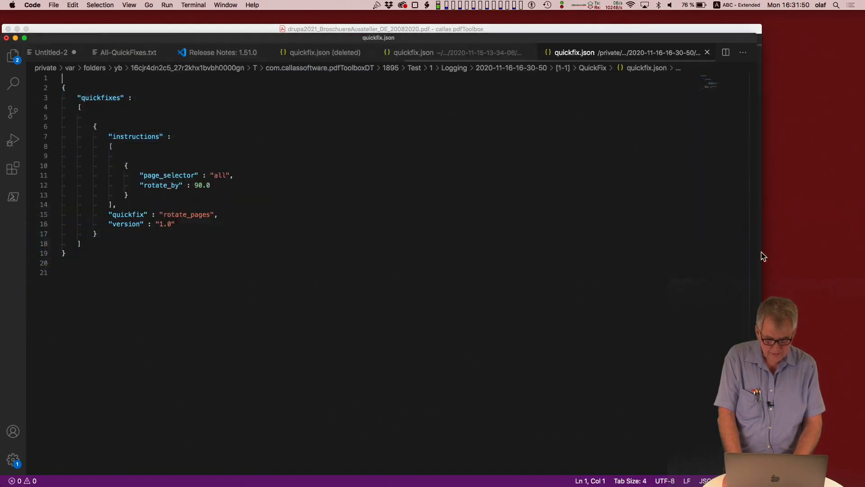
left_click_drag(113, 254, 27, 89)
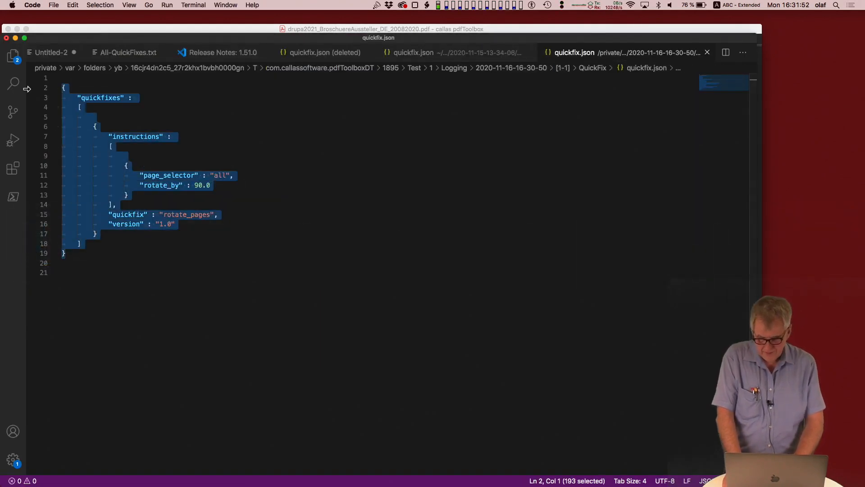
Step: Switch back to pdfToolbox, close the test results, and save the "rotate pages" process plan
key("super+Tab")
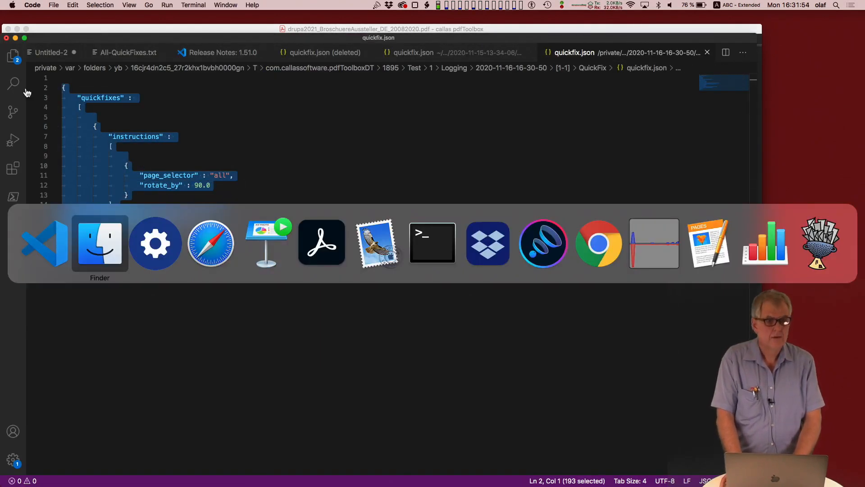
key("super+Tab")
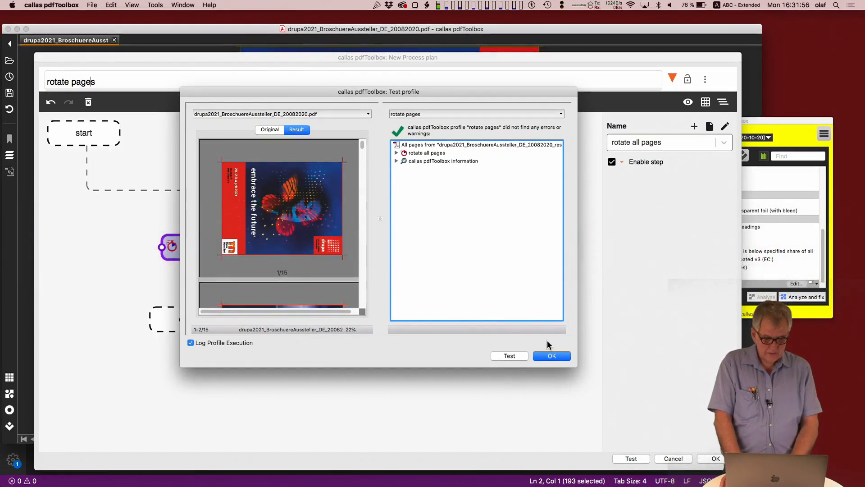
left_click(553, 356)
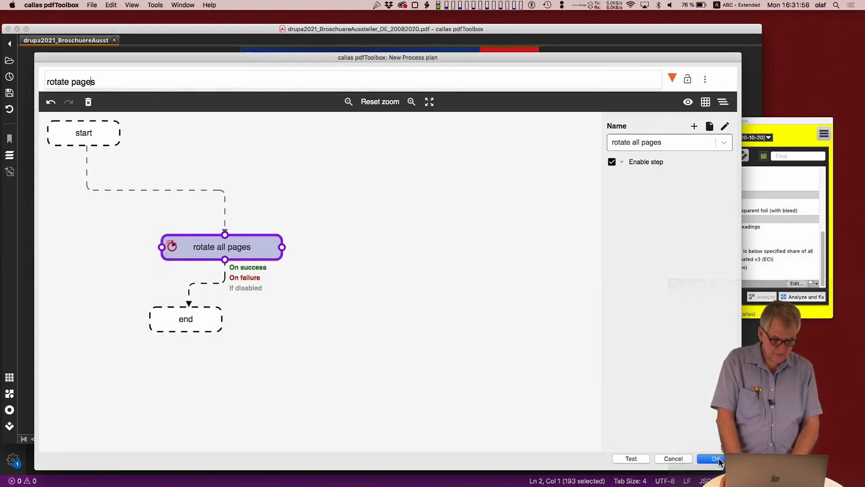
left_click(718, 457)
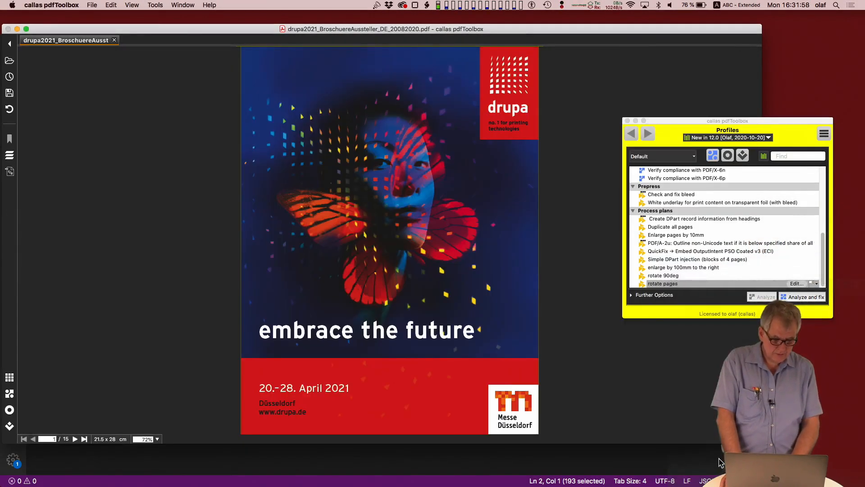
Step: Search the profile list for "java" and "2-3", and clear the search
left_click(780, 157)
type("j")
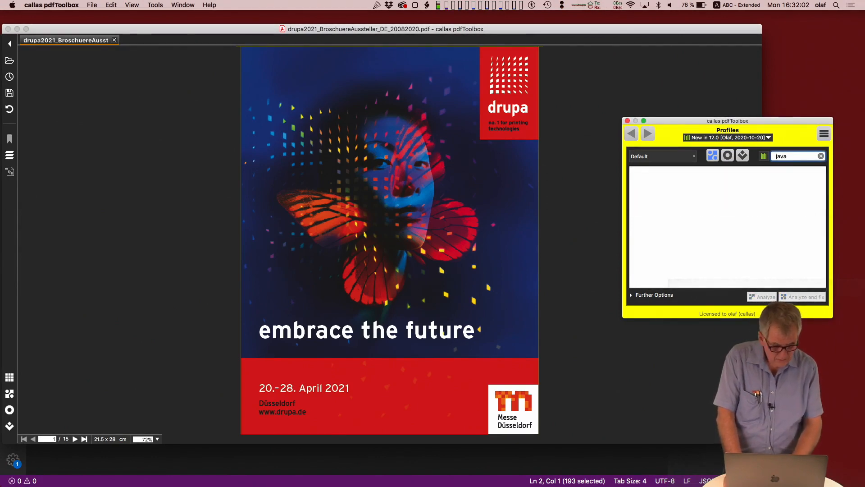
key("BackSpace")
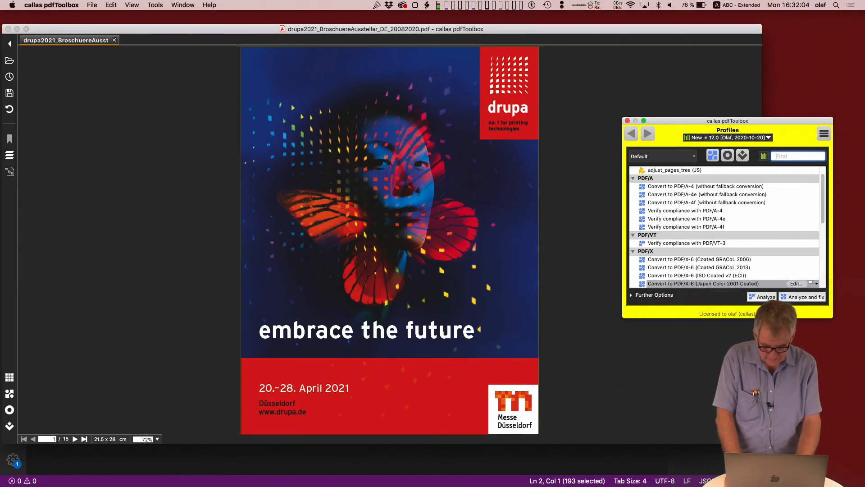
type("2-3")
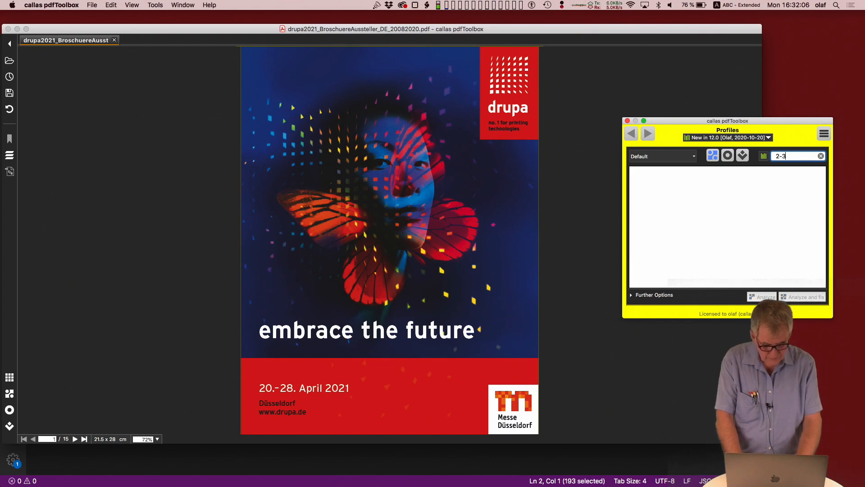
key("BackSpace")
key("BackSpace")
key("BackSpace")
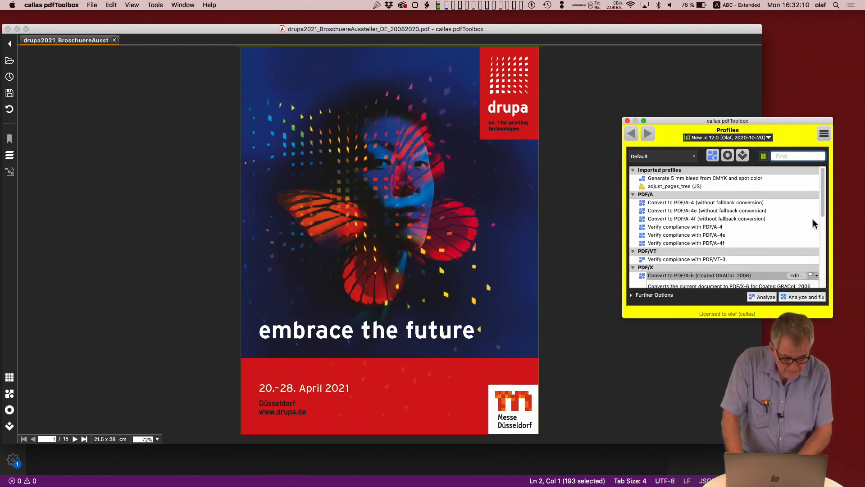
Step: Open the JavaScript-configured Quick Fix inside the "rotate 90deg" process plan for editing
left_click_drag(821, 213, 821, 283)
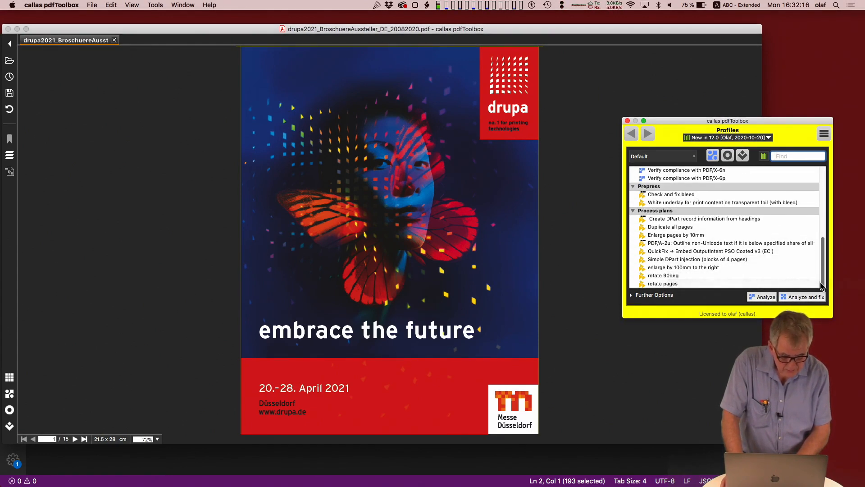
left_click(674, 277)
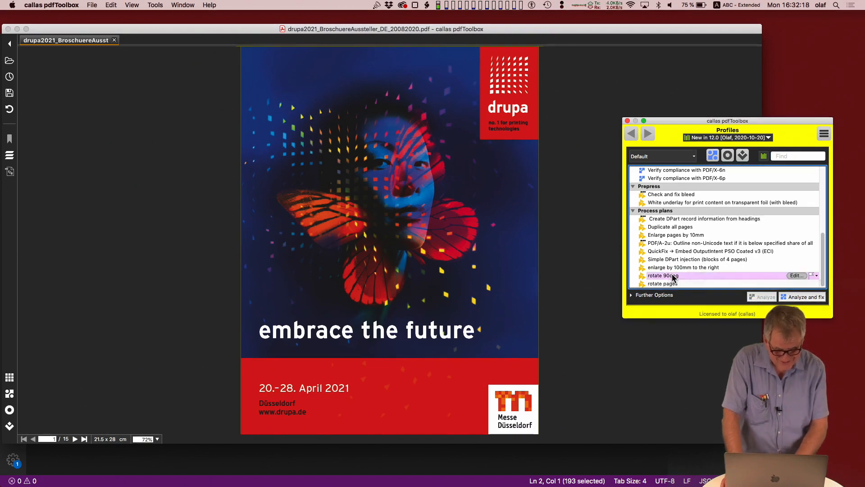
left_click(801, 274)
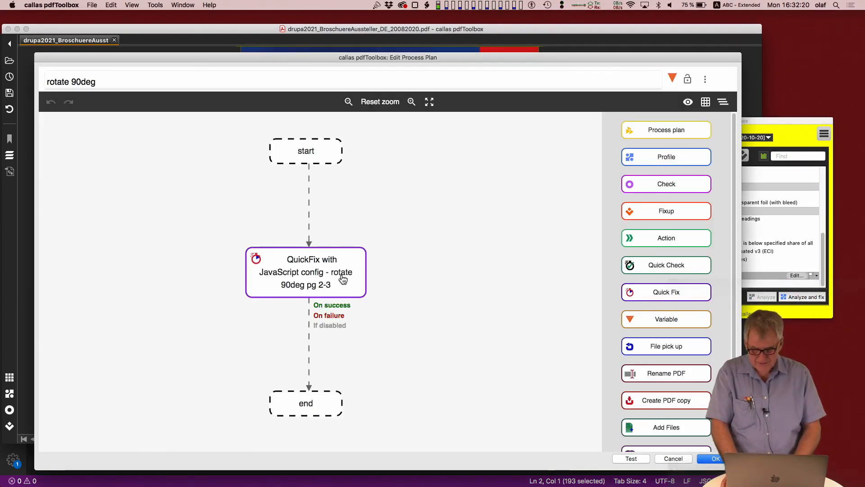
double_click(342, 279)
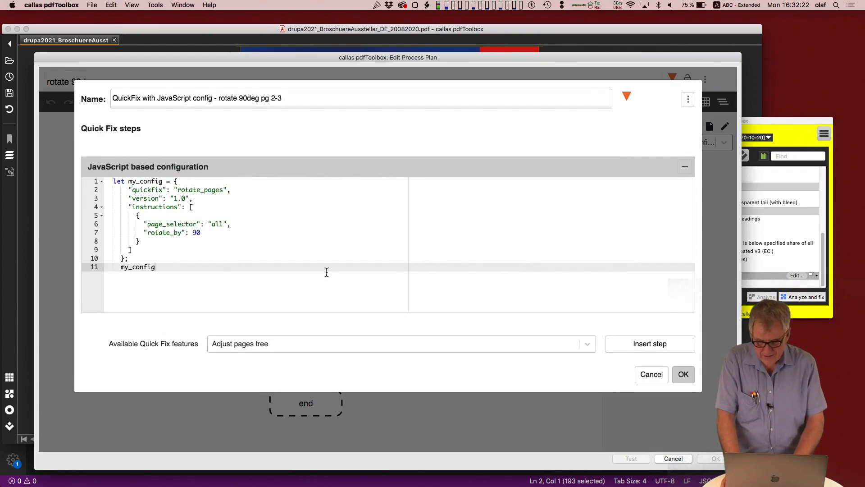
Step: Replace the object assigned to my_config with the JSON copied from quickfix.json, and save the Quick Fix
left_click_drag(175, 181, 130, 256)
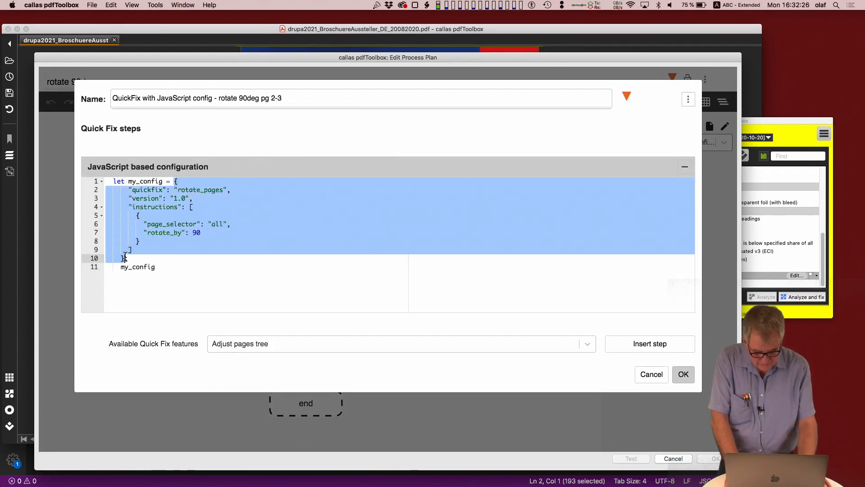
key("BackSpace")
key("super+v")
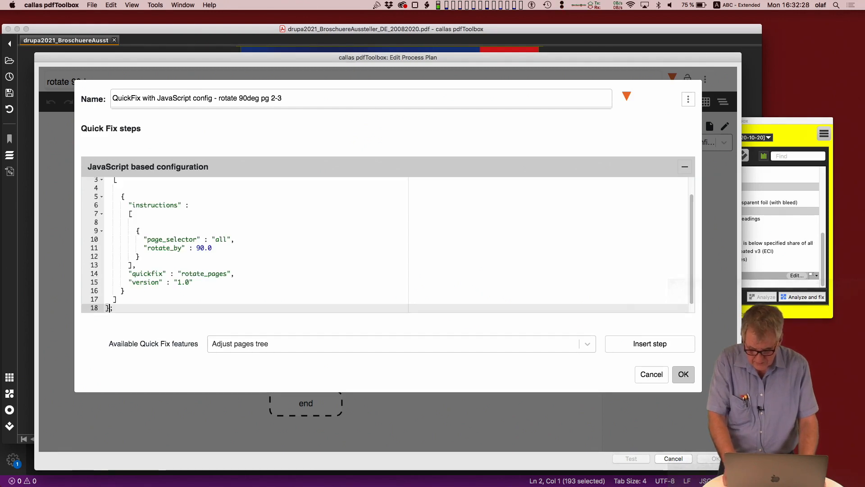
scroll(198, 267, "up", 2)
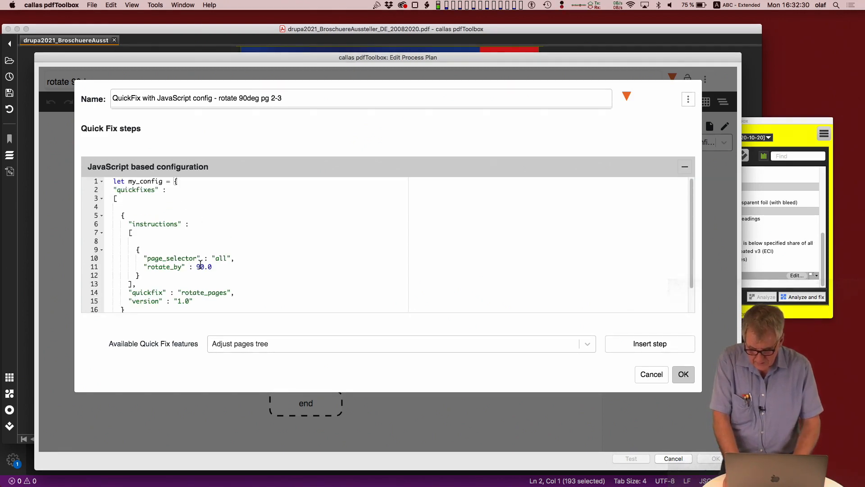
scroll(200, 264, "down", 3)
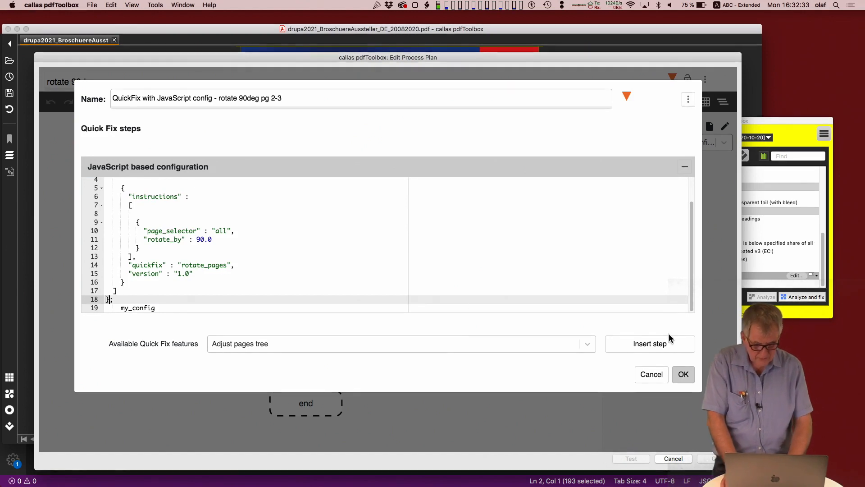
left_click(683, 374)
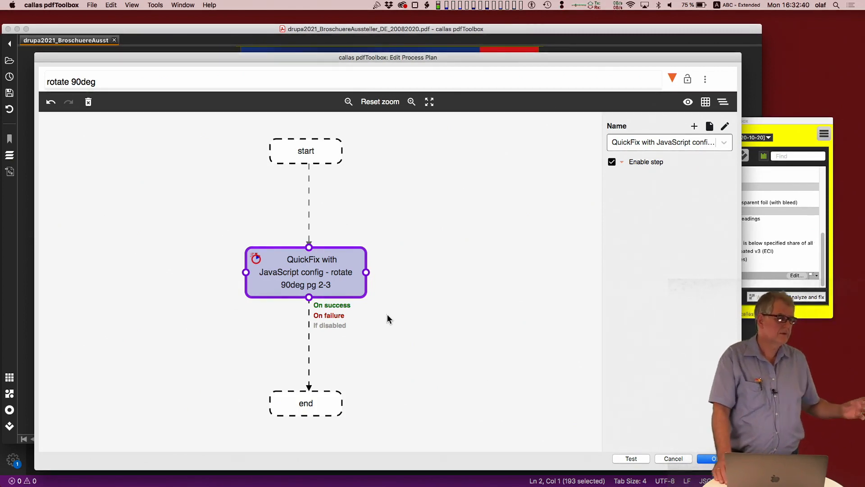
Step: Close leftover log folder windows in Finder and return to the process plan in pdfToolbox
key("super+Tab")
key("super+Tab")
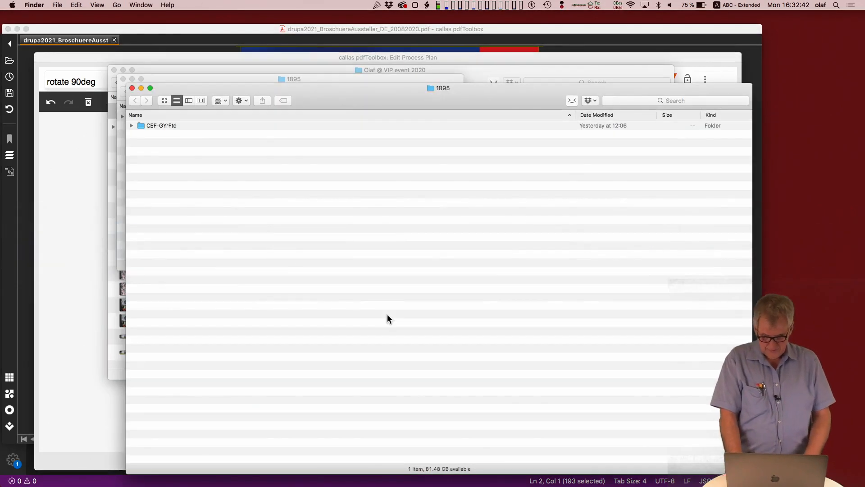
key("super+w")
key("super+w")
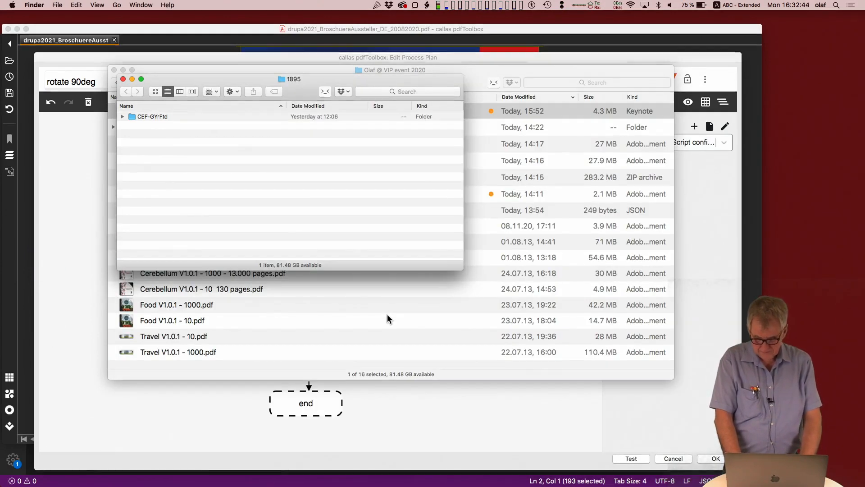
key("super+Tab")
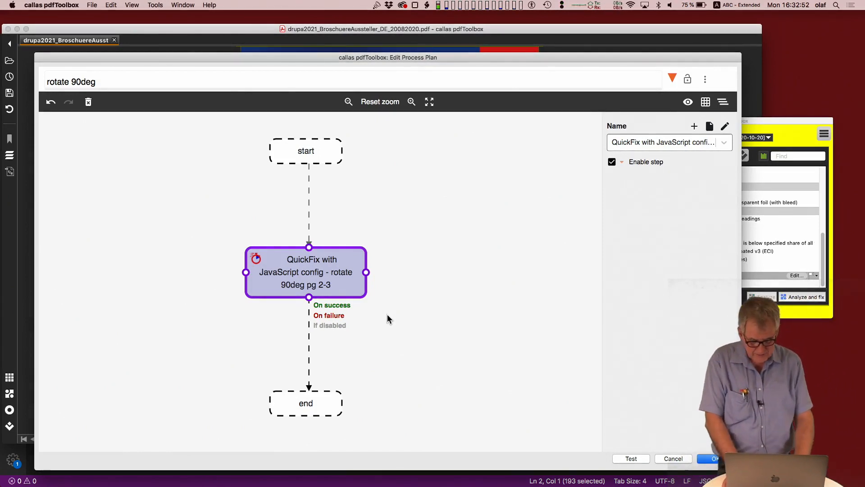
Step: Test the "rotate 90deg" plan on the brochure PDF, checking the result preview, and disable Log Profile Execution
left_click(632, 457)
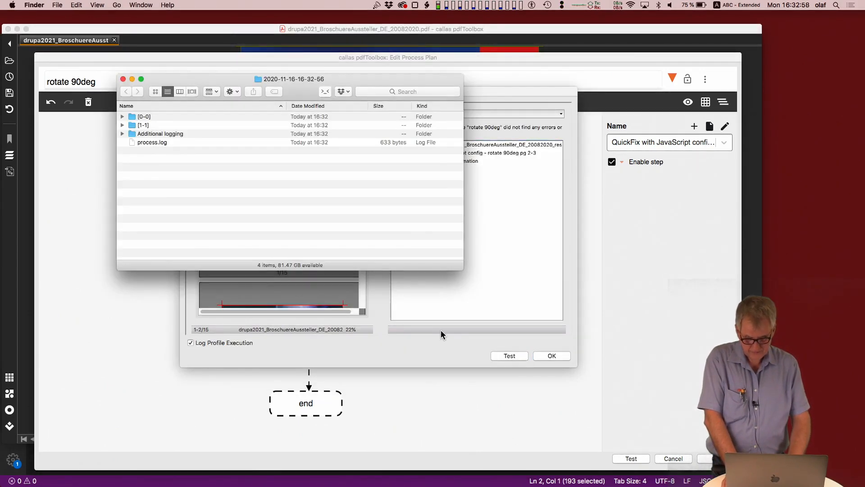
left_click(441, 331)
scroll(336, 293, "down", 5)
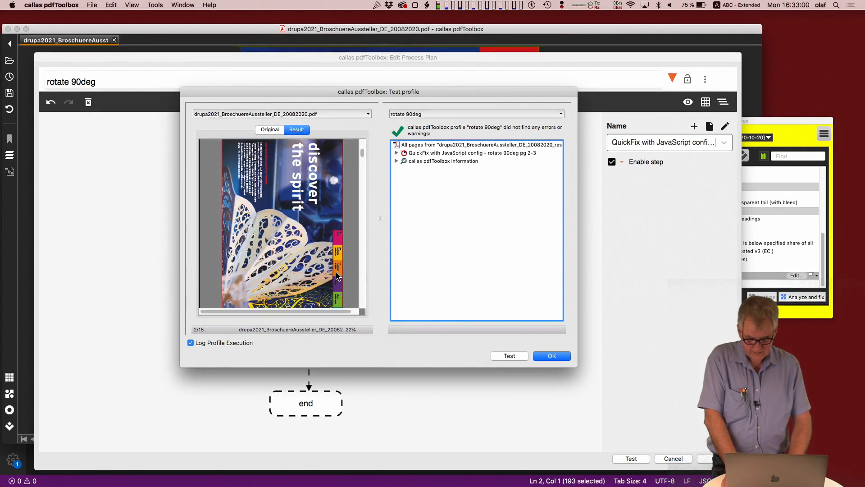
scroll(337, 276, "down", 2)
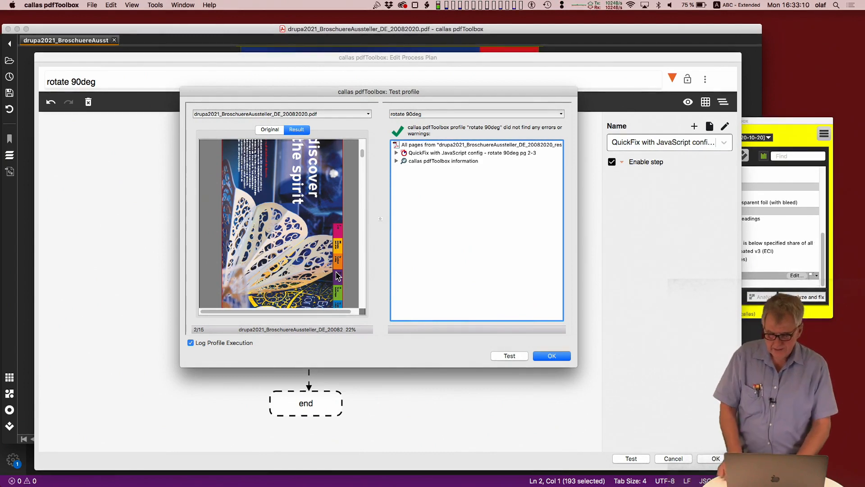
left_click(190, 343)
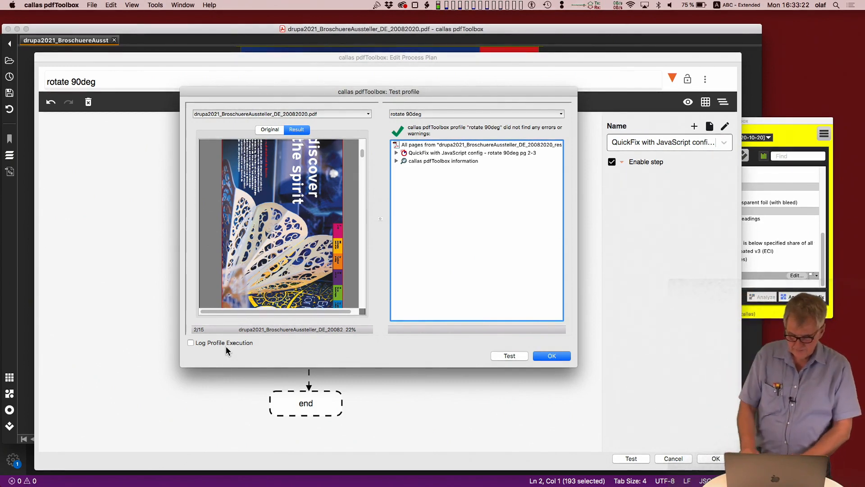
left_click(556, 359)
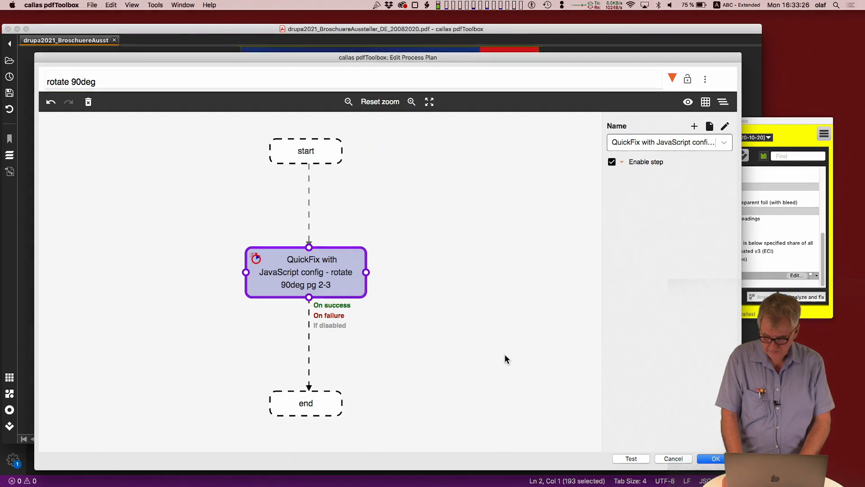
Step: Rename the process plan as "rotate 90deg JavaScript" and save it
left_click(137, 84)
type("Ja")
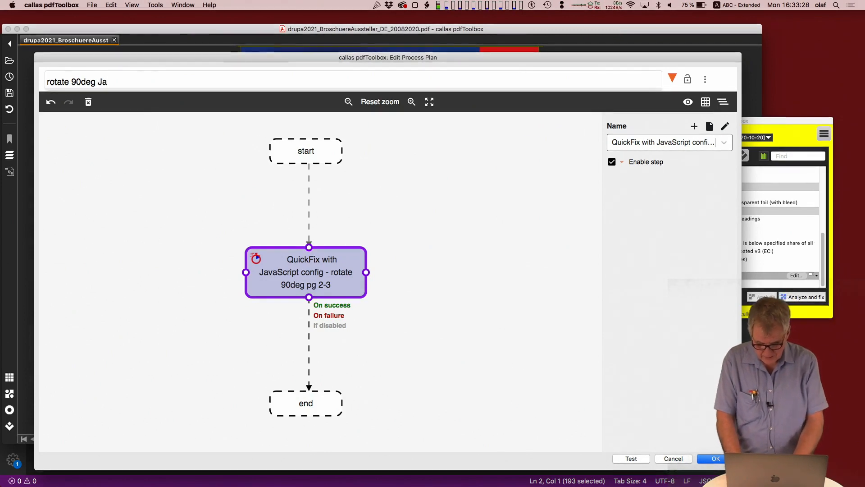
type("vaScript")
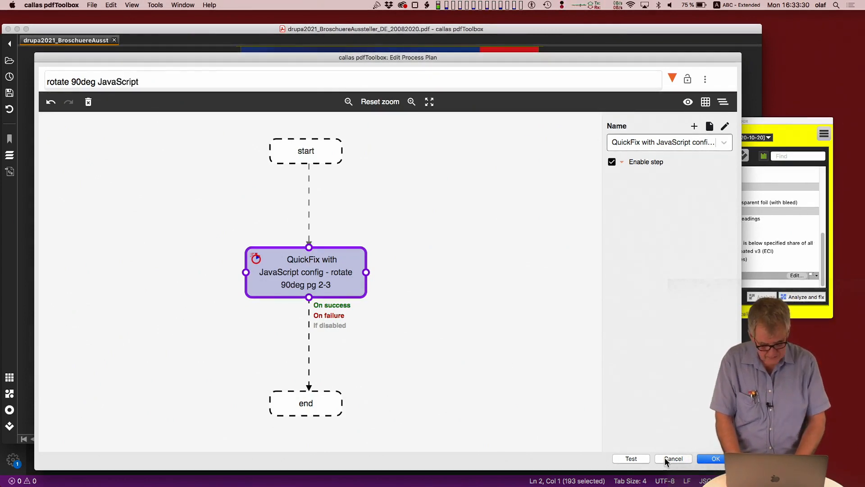
left_click(716, 459)
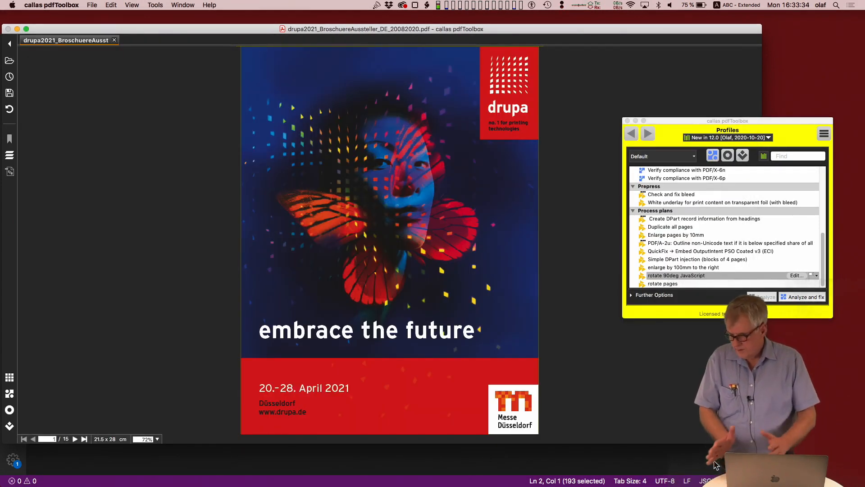
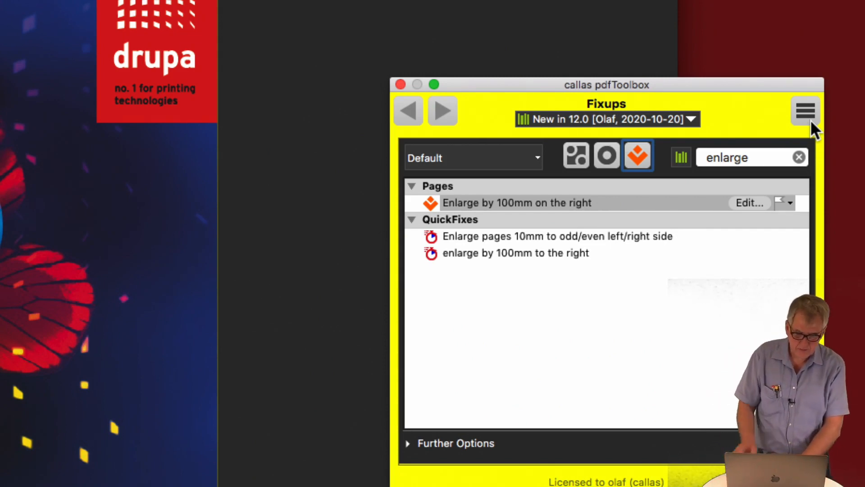
Step: Create a new Quick Fix and insert a Rename spot colors step
left_click(810, 120)
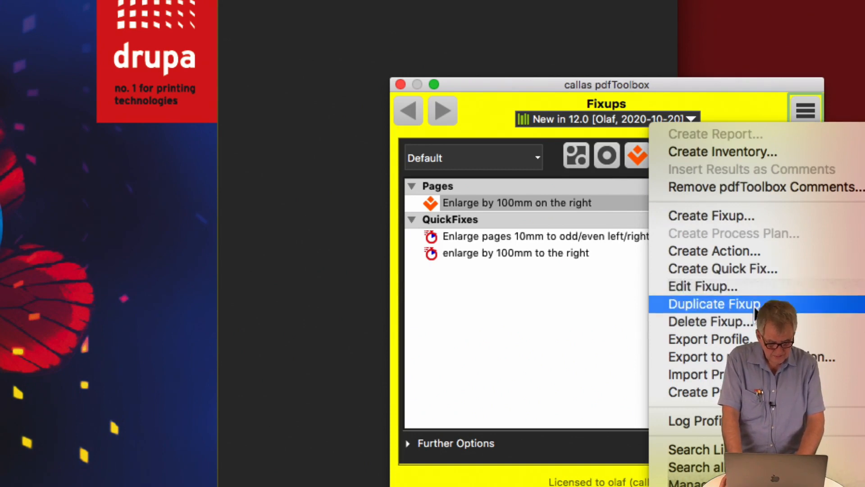
left_click(756, 269)
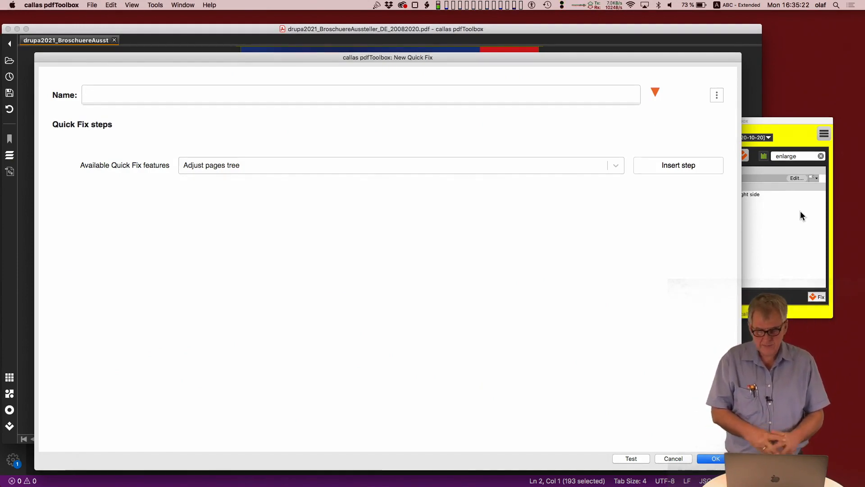
left_click(582, 162)
type("spot")
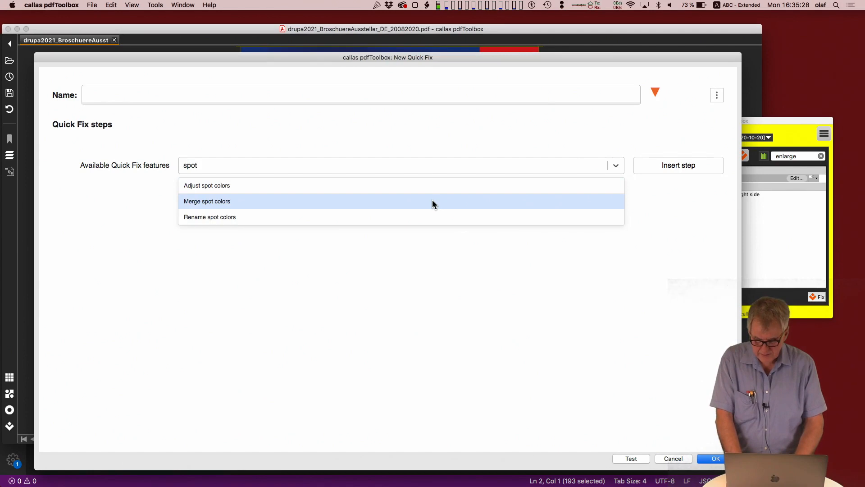
left_click(413, 219)
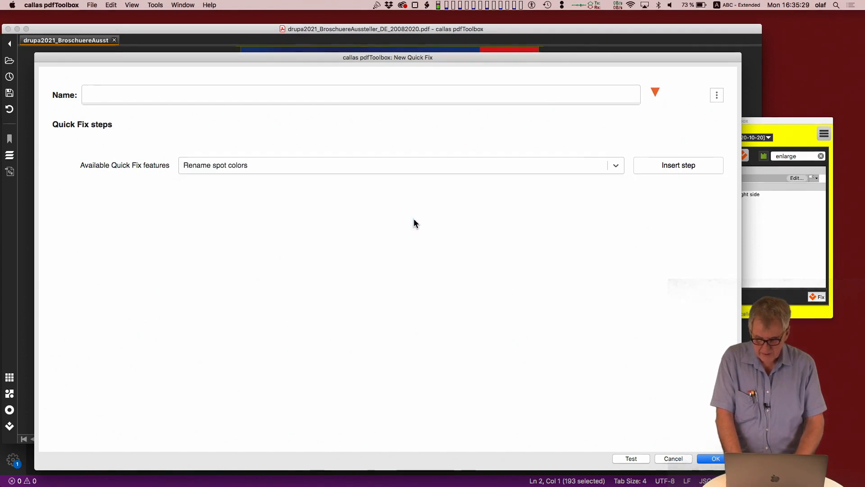
left_click(666, 173)
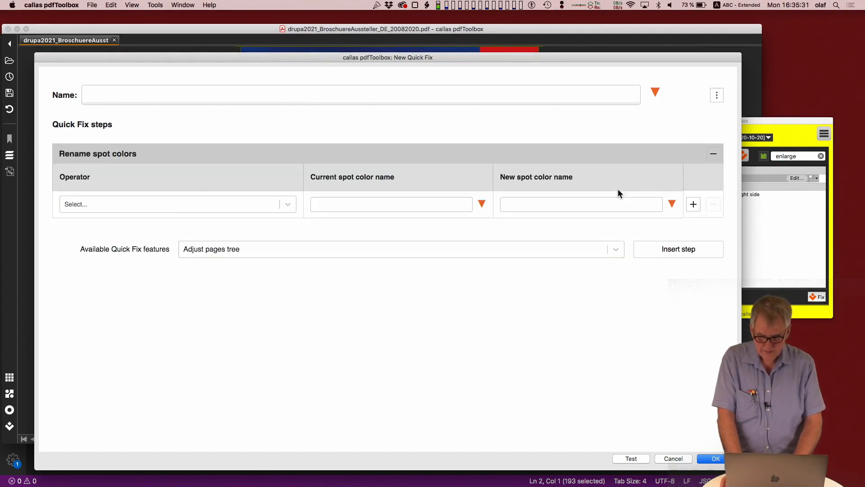
Step: Configure the spot color rule to rename colors whose name contains "red" to "Logo Red"
left_click(81, 205)
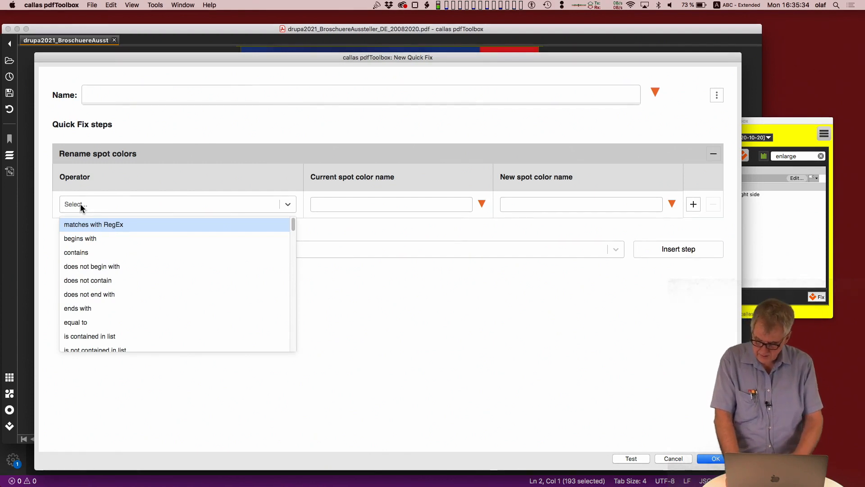
type("contaions")
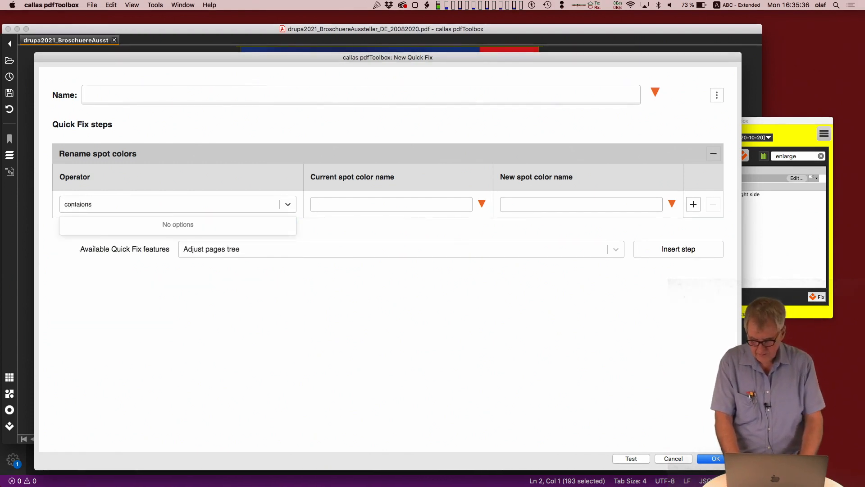
key("BackSpace")
key("BackSpace")
key("BackSpace")
type("ns")
key("Return")
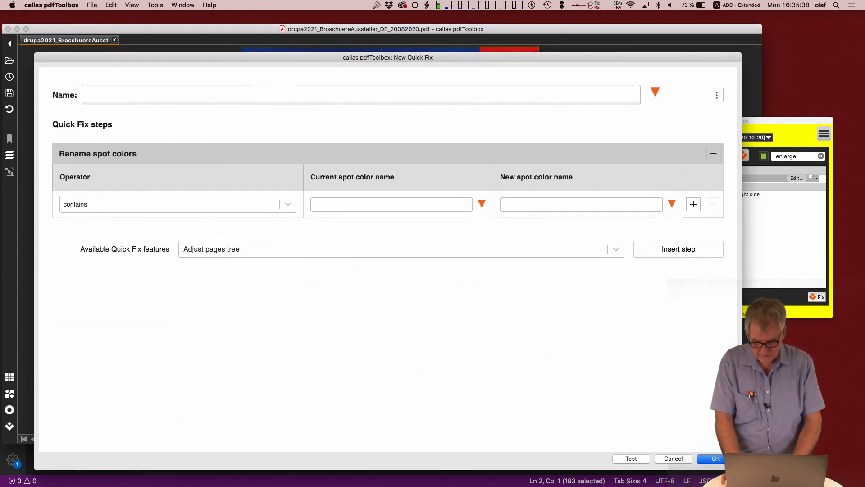
left_click(343, 206)
type("red")
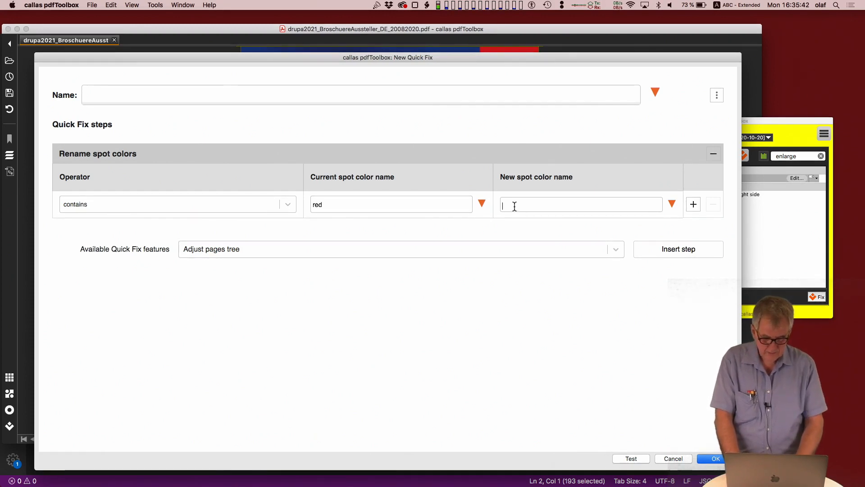
type("C")
type("Logo Red")
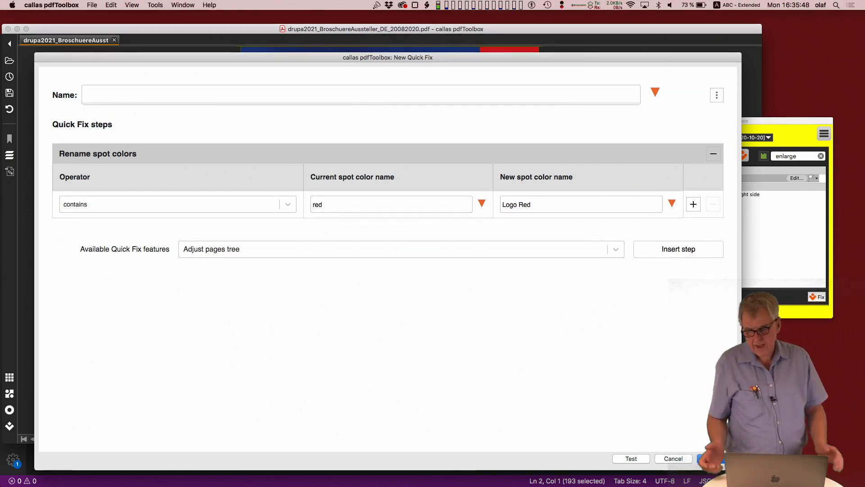
Step: Name the Quick Fix "rename red to Logo Red"
left_click(195, 98)
type("ran")
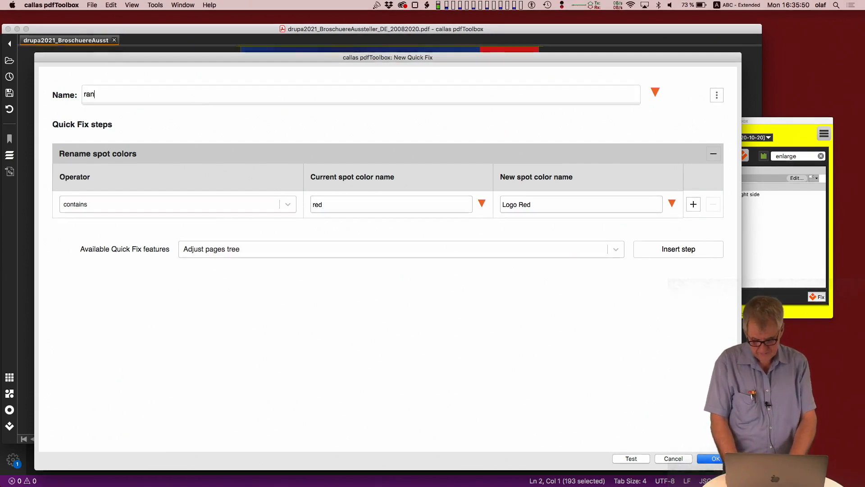
type("ame r")
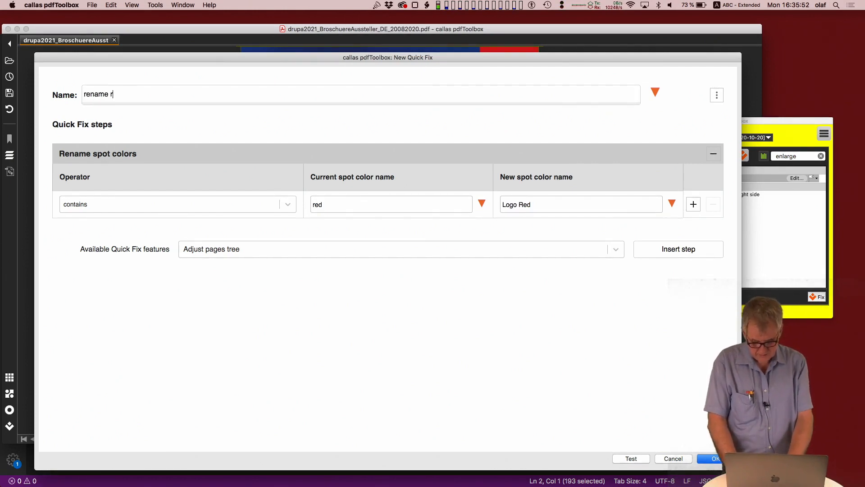
type("ed to Logo Red")
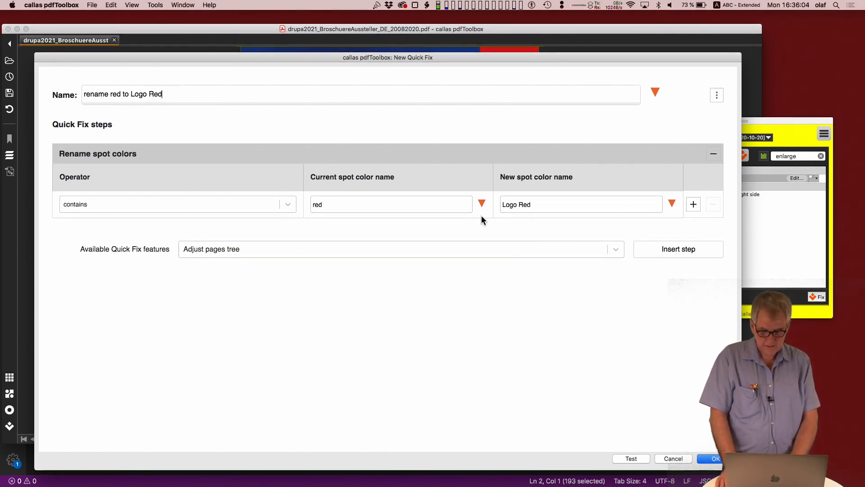
Step: Insert a JavaScript based configuration step into the Quick Fix and enlarge the editor window
left_click(445, 248)
type("java")
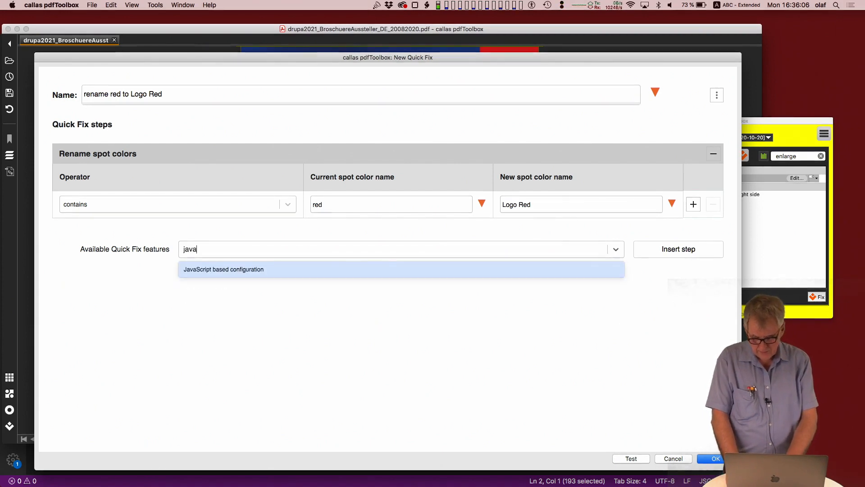
left_click(332, 271)
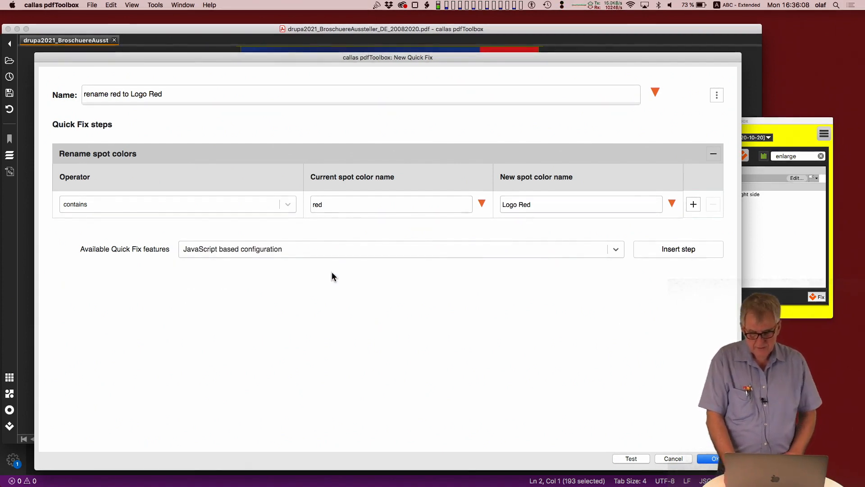
left_click(649, 249)
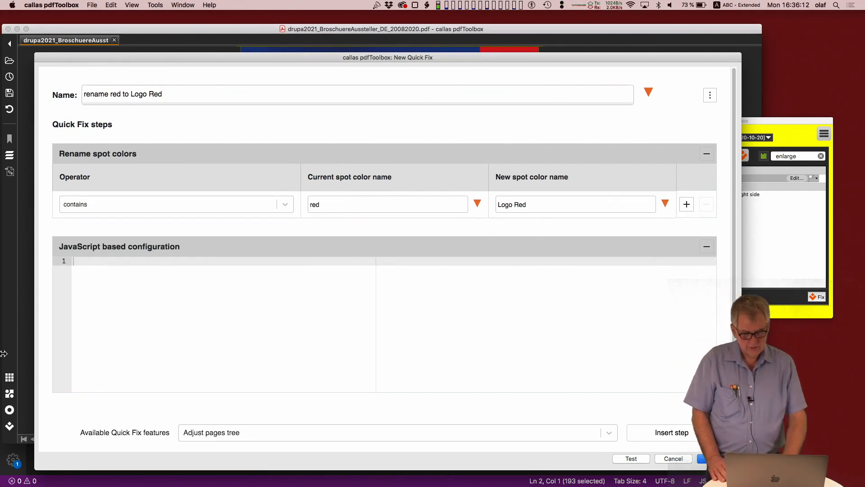
left_click_drag(617, 57, 617, 44)
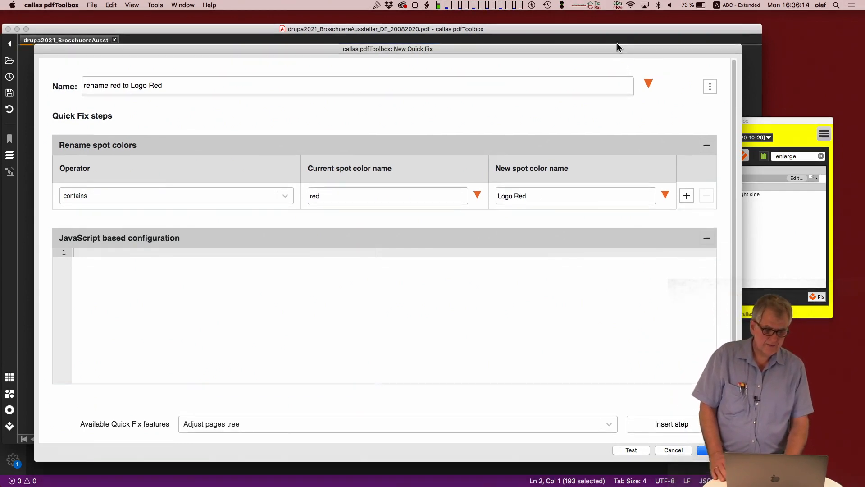
double_click(617, 44)
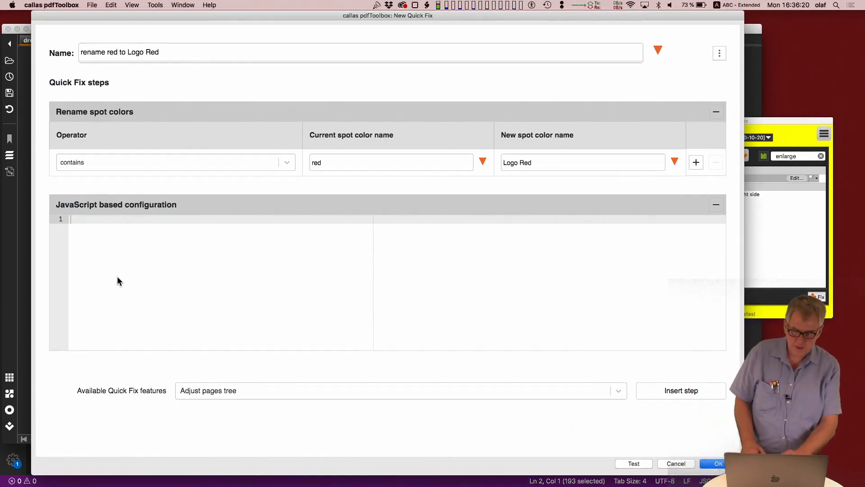
Step: Insert a Set page geometry box step below the JavaScript based configuration
left_click(480, 396)
left_click(479, 396)
left_click(480, 396)
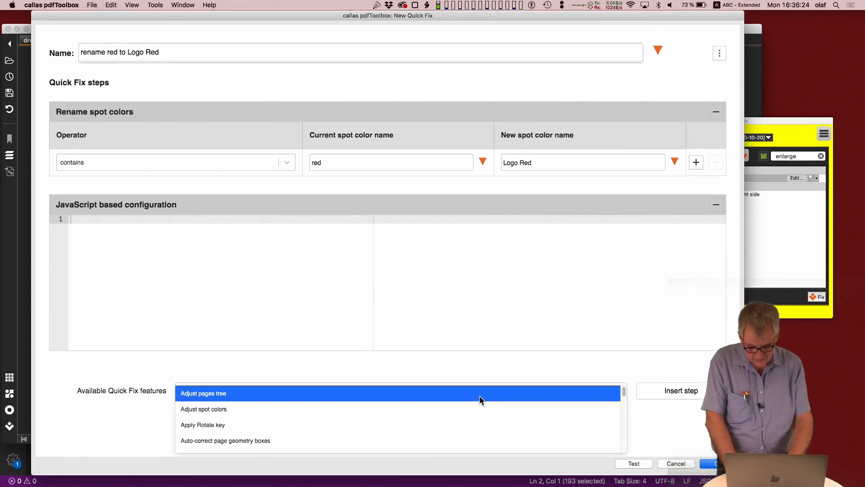
type("geo")
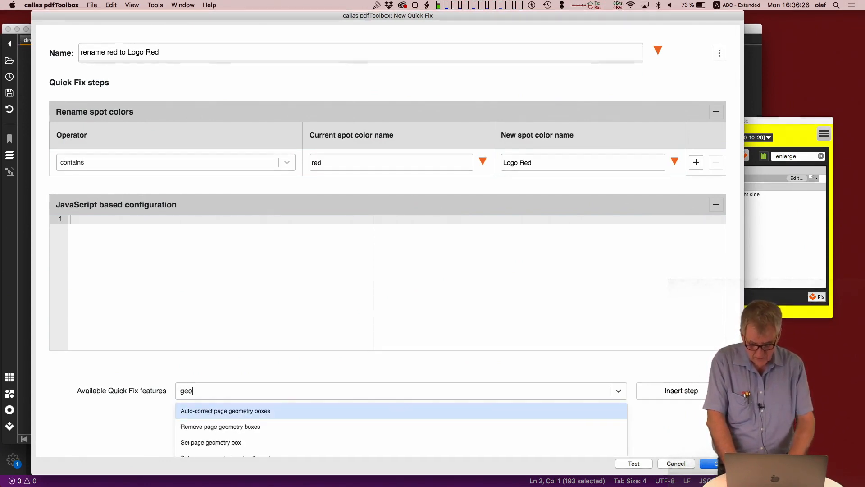
left_click(384, 441)
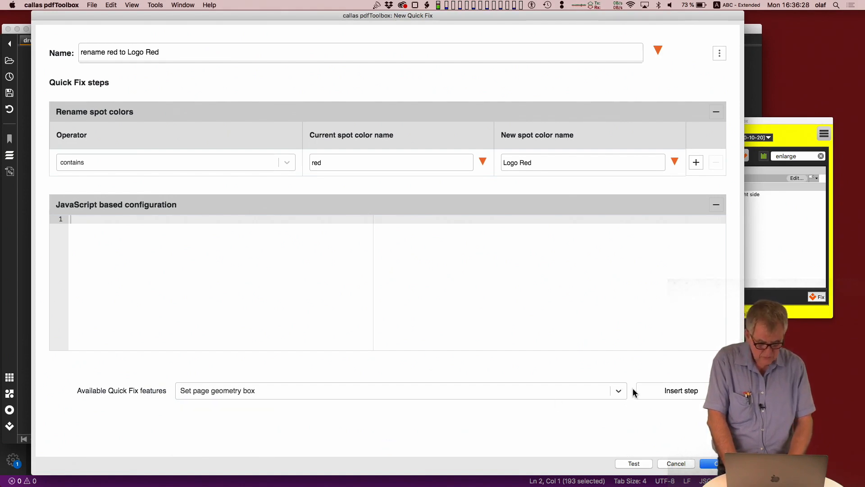
left_click(662, 387)
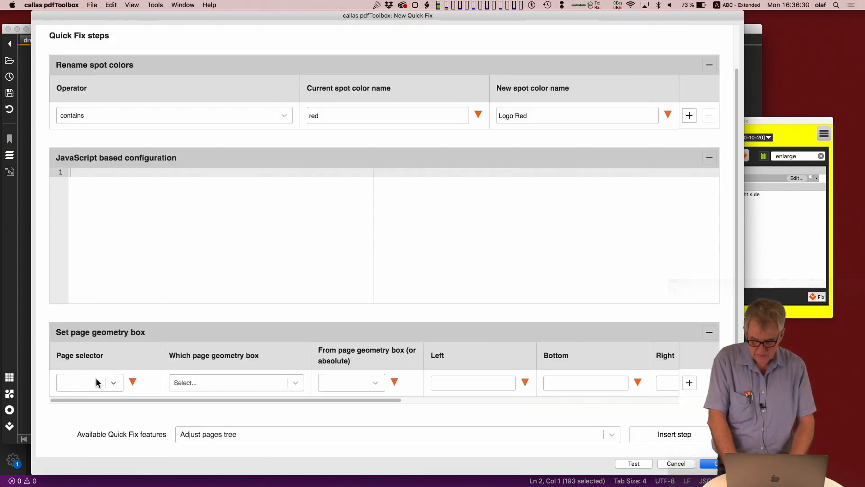
Step: Configure the page geometry step to set the TrimBox of odd pages from the CropBox with a left value of 10
type("odd")
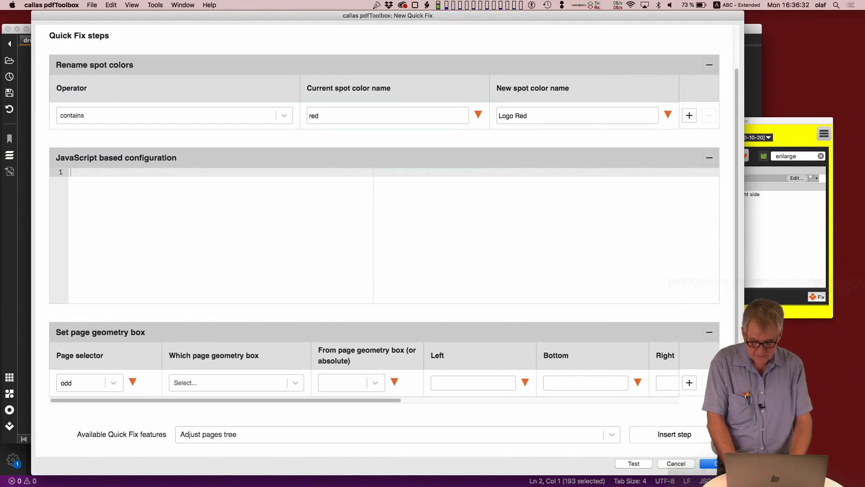
left_click(176, 383)
type("tri")
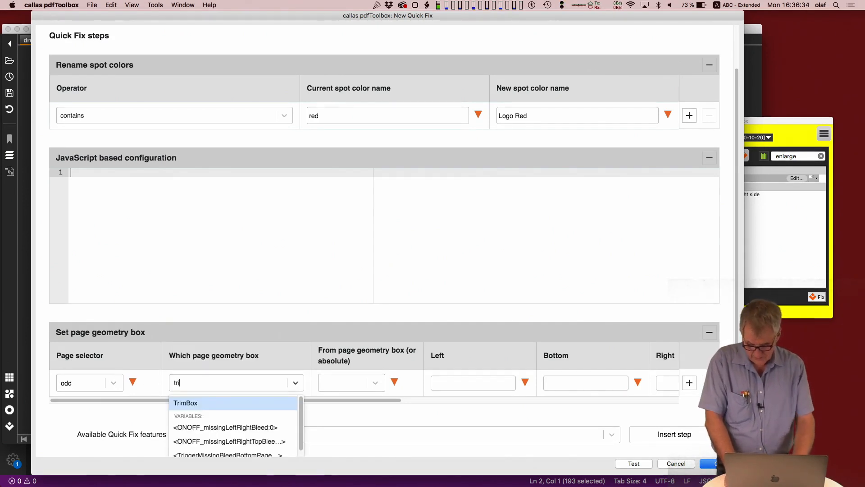
left_click(191, 403)
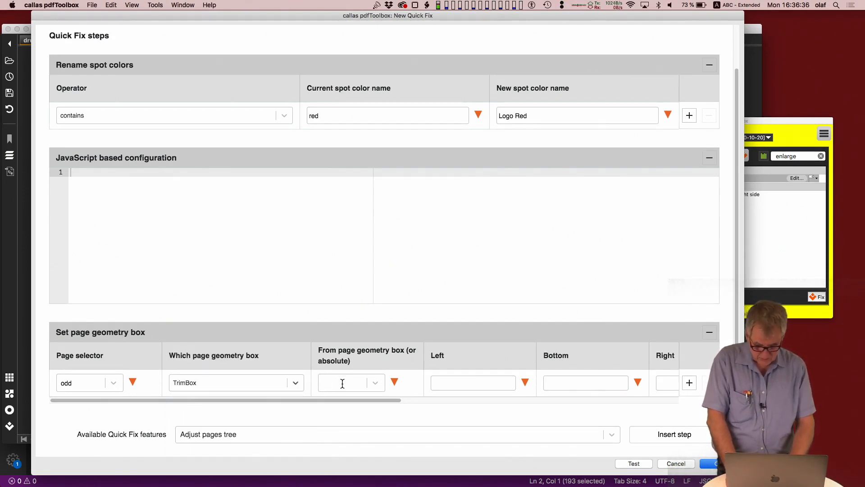
left_click(375, 383)
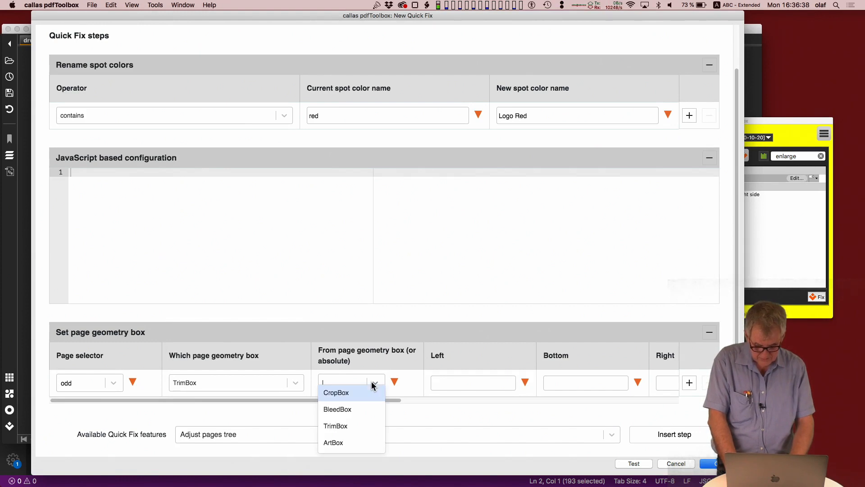
left_click(353, 401)
left_click(481, 383)
type("10")
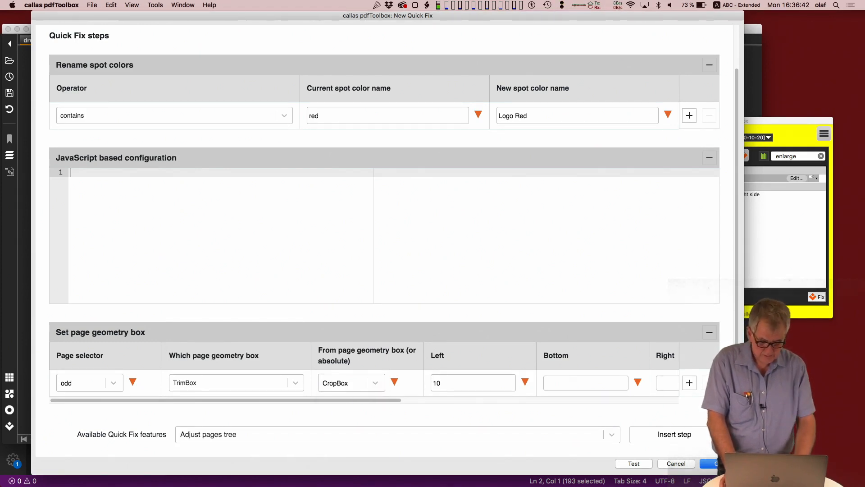
double_click(442, 382)
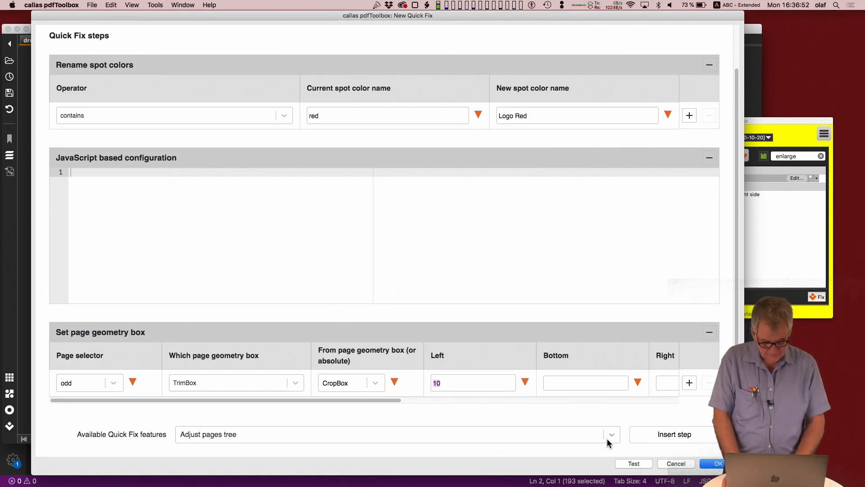
scroll(477, 310, "up", 2)
scroll(478, 310, "down", 2)
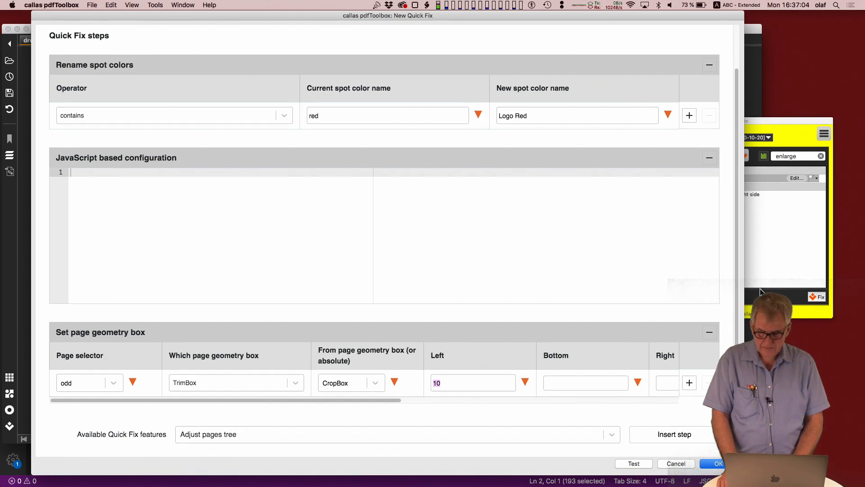
Step: Add a second spot color rule renaming names that contain "green" to "Not red", and close the Quick Fix editor
left_click(690, 115)
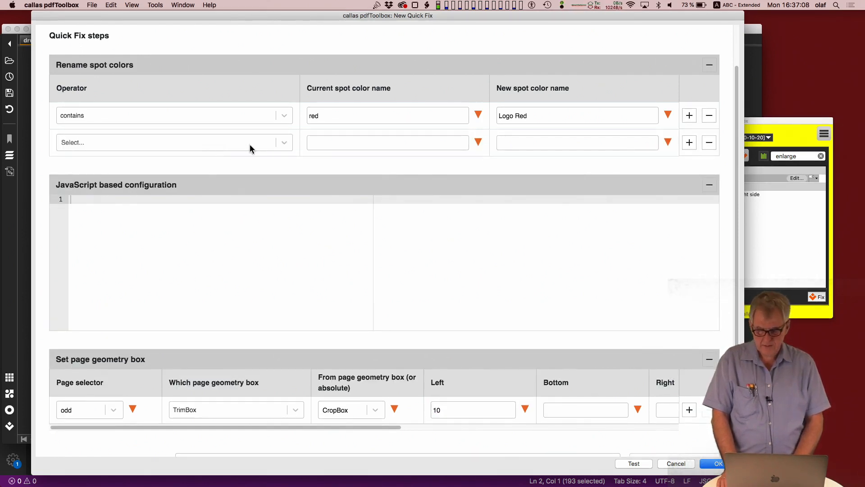
left_click(205, 144)
left_click(166, 189)
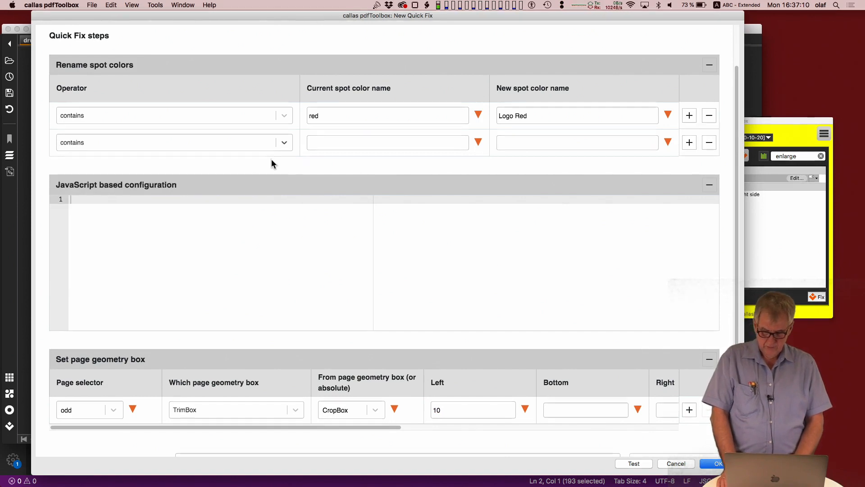
left_click(309, 143)
type("green")
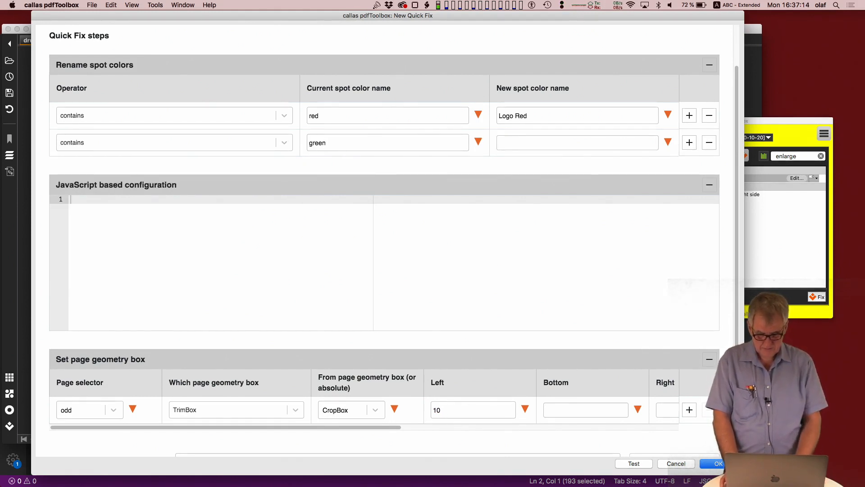
type("N")
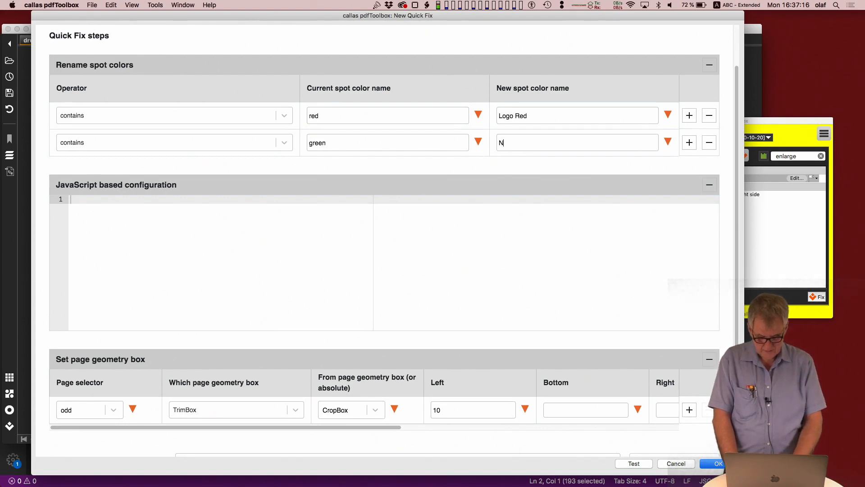
type("ot red")
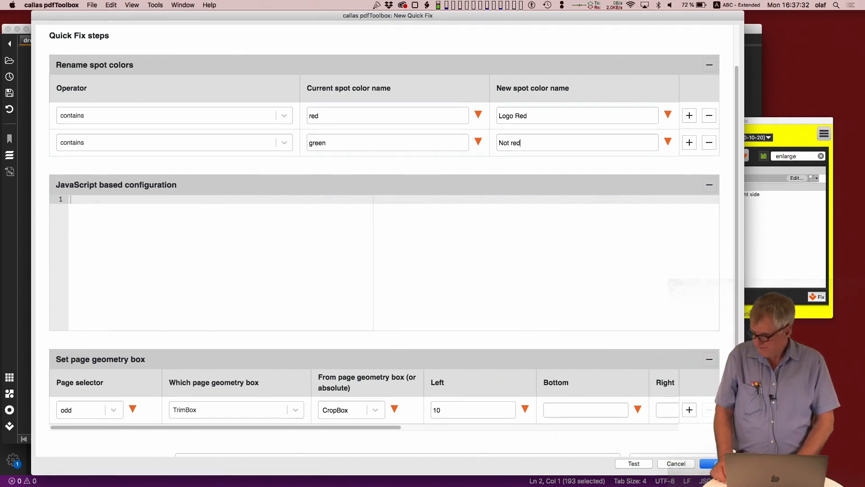
left_click(711, 463)
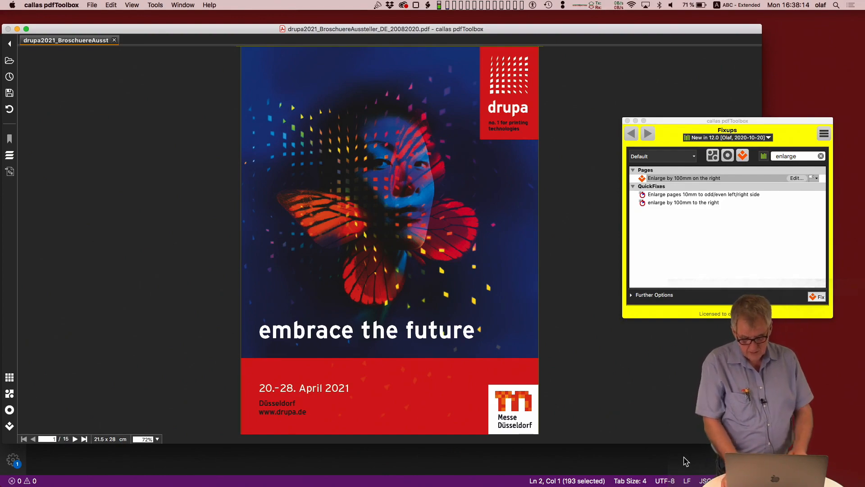
Step: Switch to Terminal, clear its contents and recall the previous ./pdfToolbox --quickfix command for the Cerebellum PDF
key("super+Tab")
key("super+Tab")
key("super+Tab")
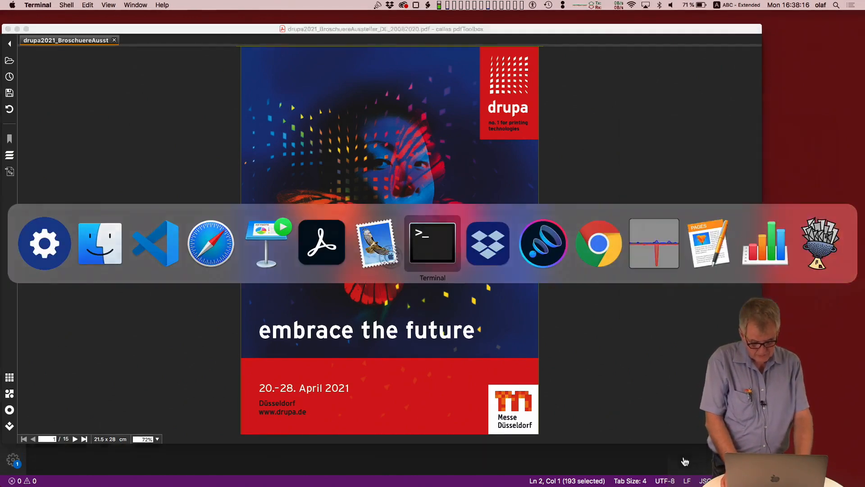
key("super+k")
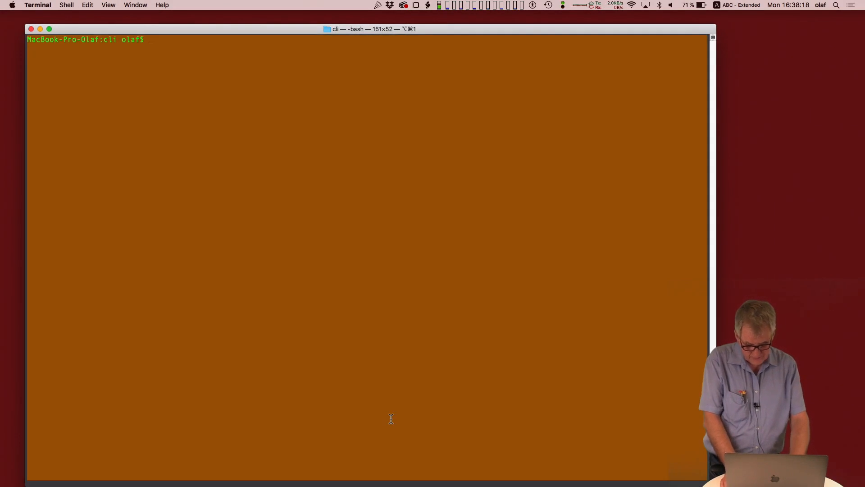
key("Up")
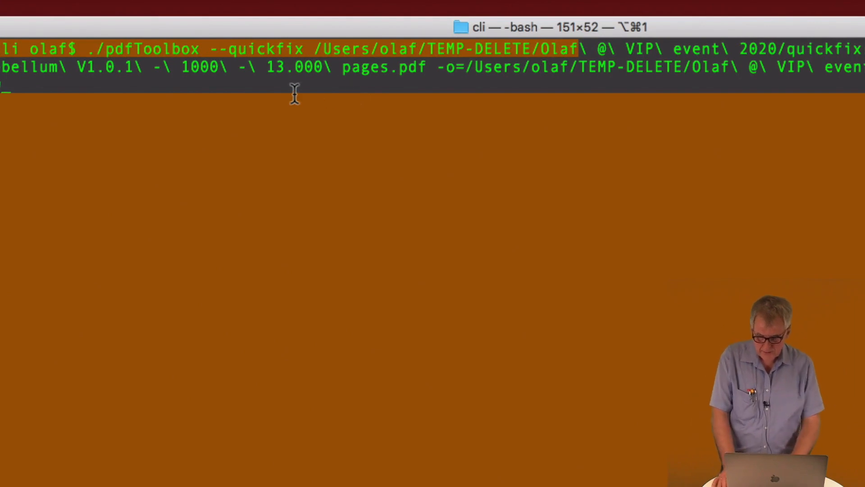
Step: Examine the command's pdfToolbox executable, --quickfix option and quickfix.json configuration file
double_click(147, 49)
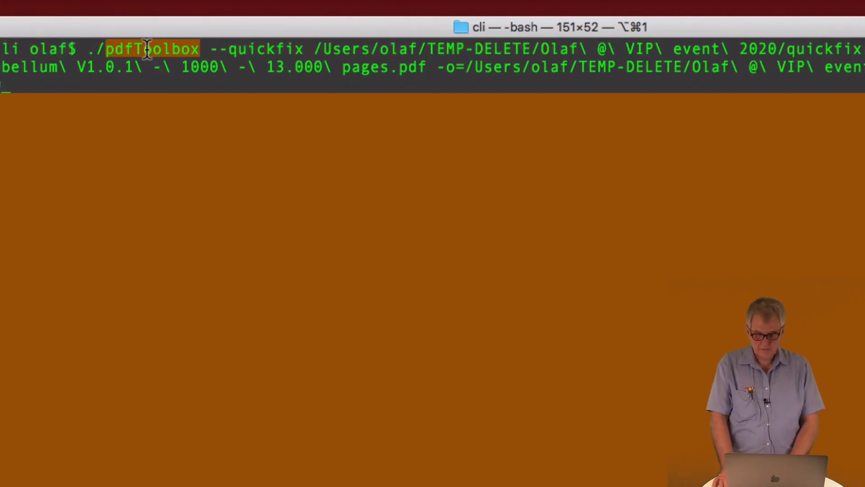
left_click_drag(210, 49, 304, 45)
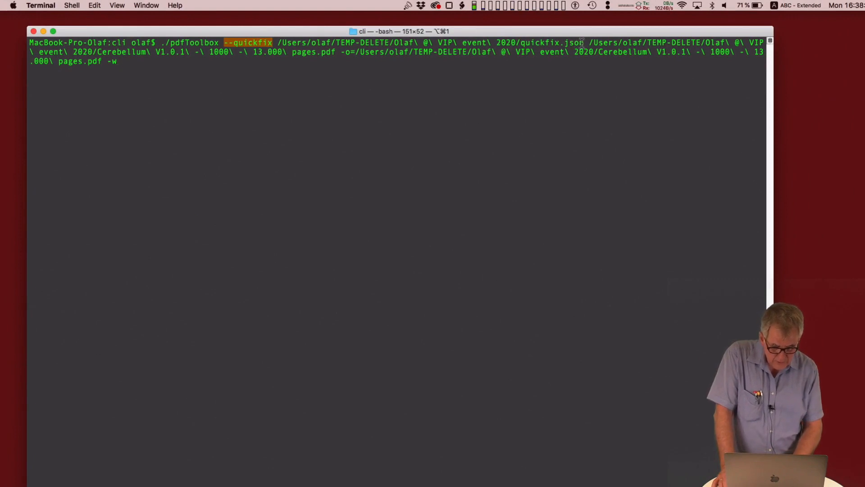
left_click_drag(584, 43, 520, 42)
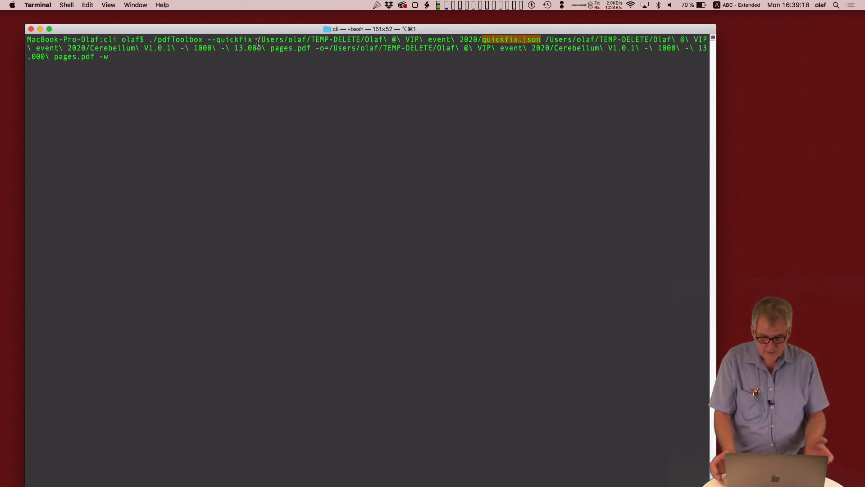
Step: Review the rotate_pages JSON example on the help page in Safari and return to Terminal
key("super+Tab")
key("super+Tab")
key("super+Tab")
key("super+Tab")
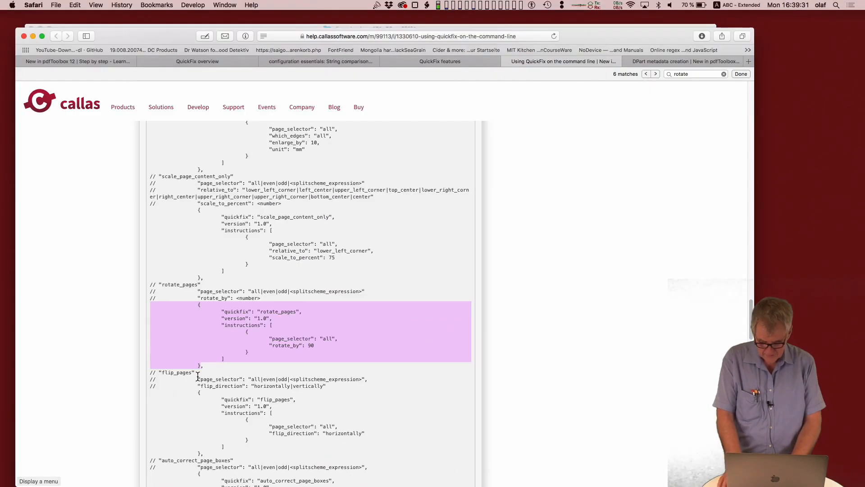
key("super+Tab")
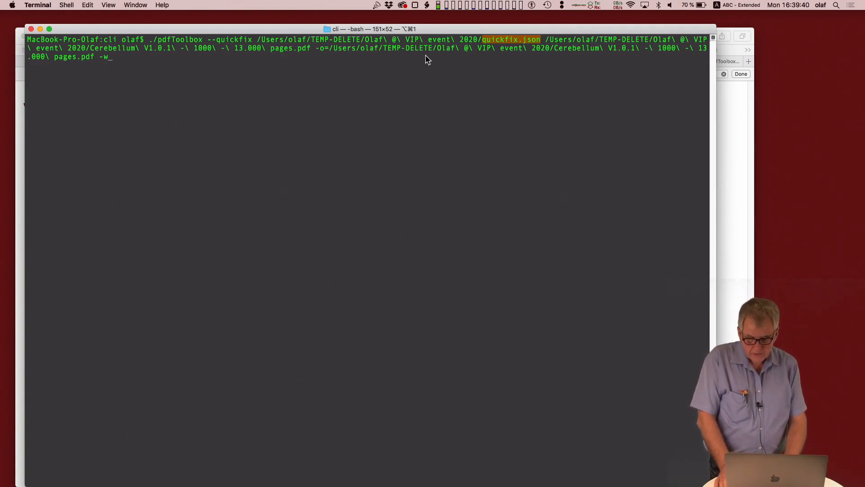
Step: Examine the command's input PDF, its -o output path and the -w option
left_click_drag(311, 49, 90, 49)
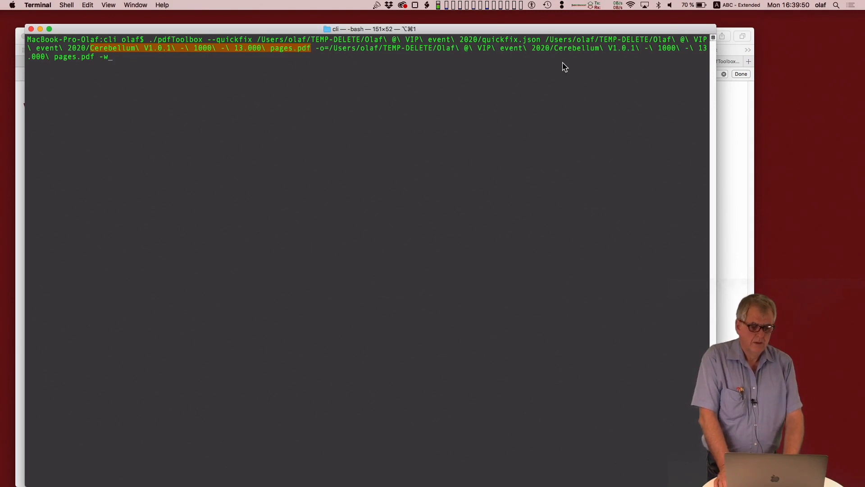
left_click(319, 52)
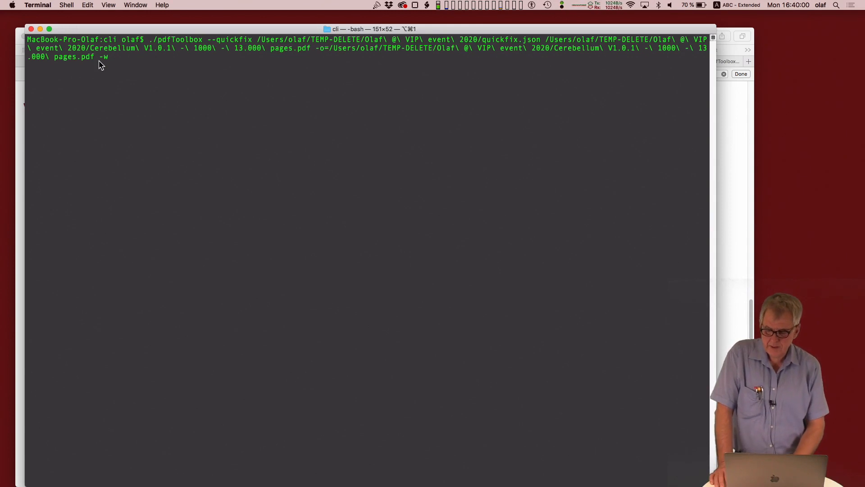
left_click_drag(100, 58, 109, 60)
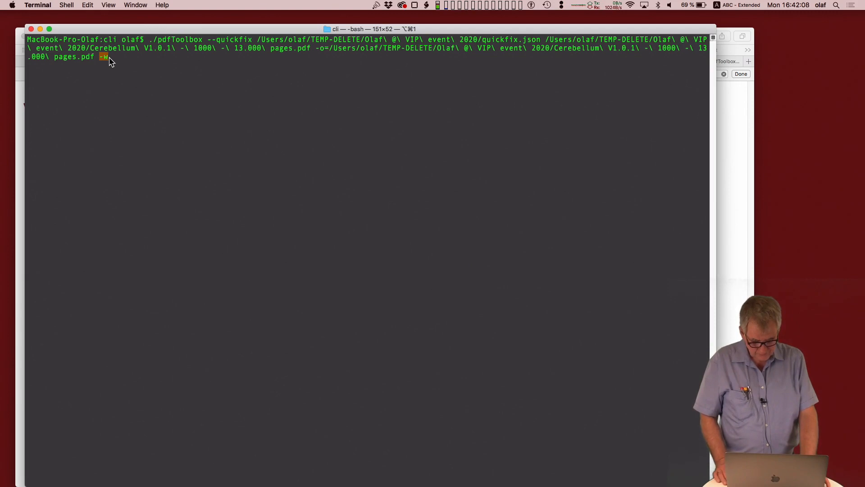
Step: Switch to Finder, preview "Cerebellum V1.0.1 - 1000 - 13.000 pages.pdf" and close the preview
key("super+Tab")
key("super+Tab")
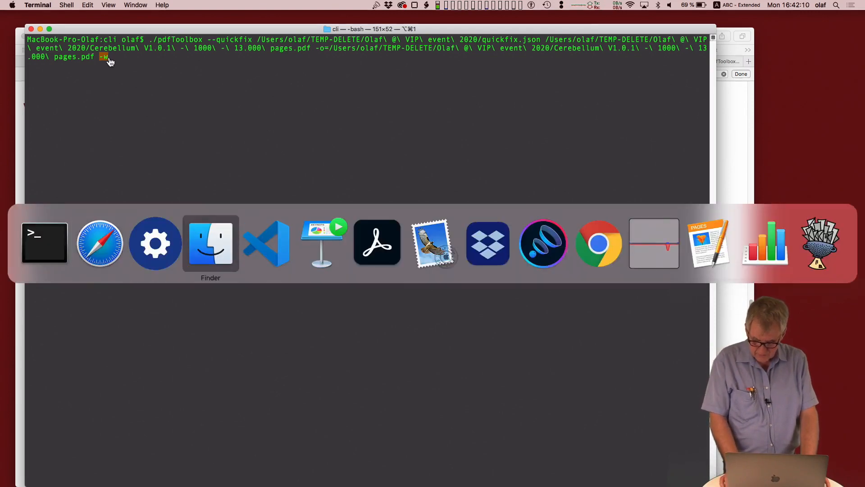
key("super+w")
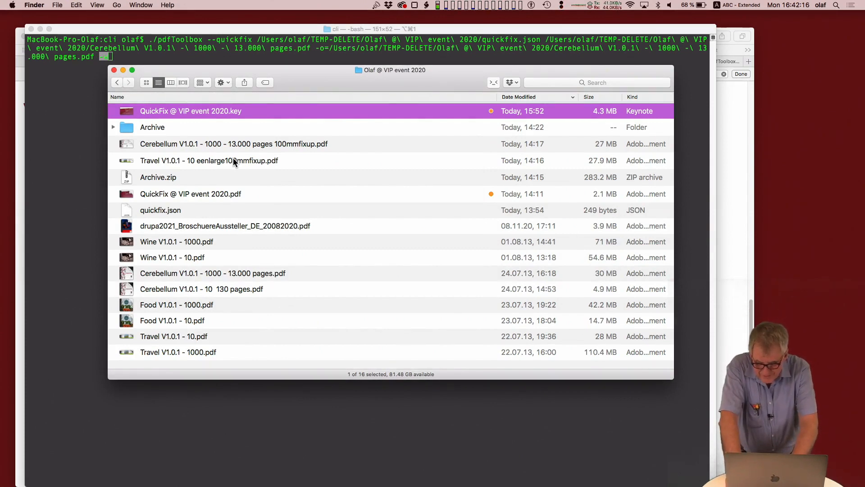
left_click(278, 268)
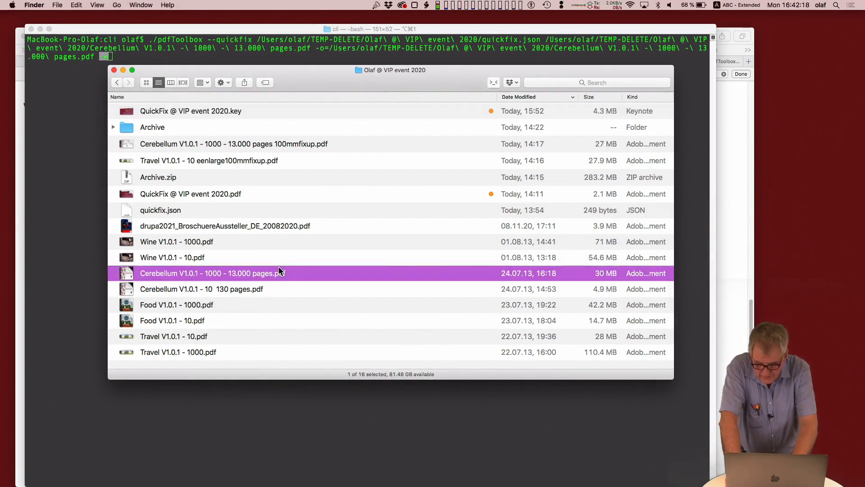
key("space")
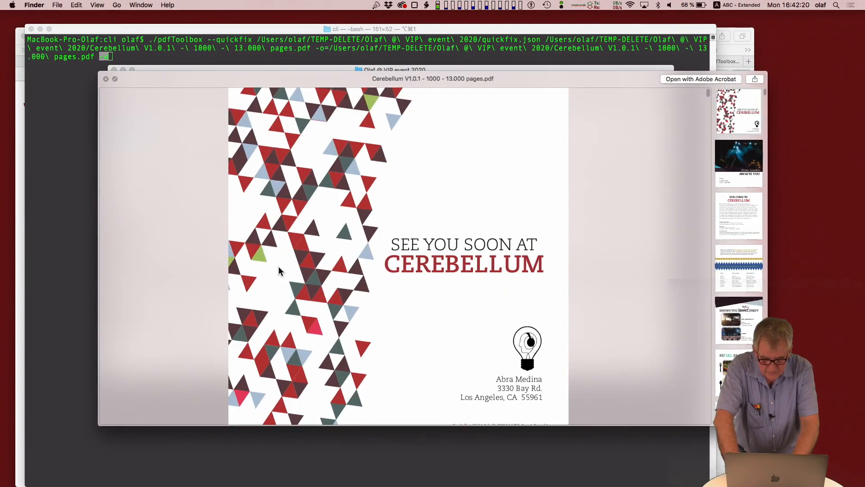
key("Down")
key("space")
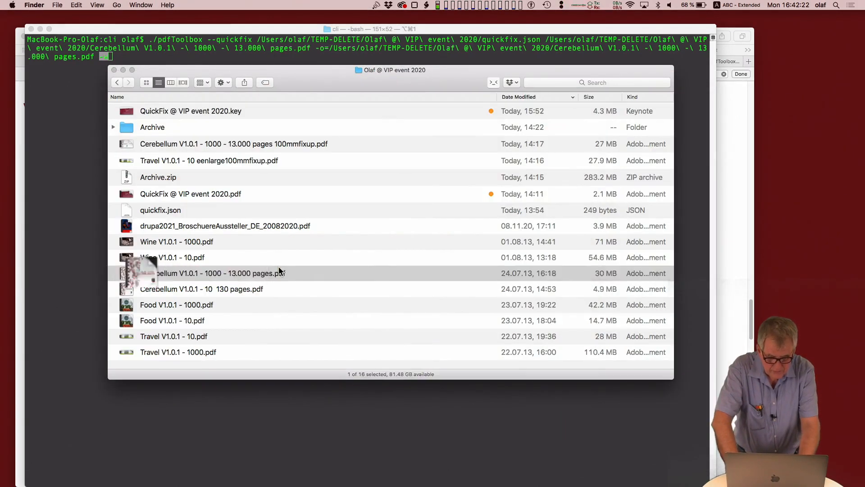
Step: Return to Terminal and run the prepared Quick Fix command on the 13.000-page Cerebellum PDF
key("super+Tab")
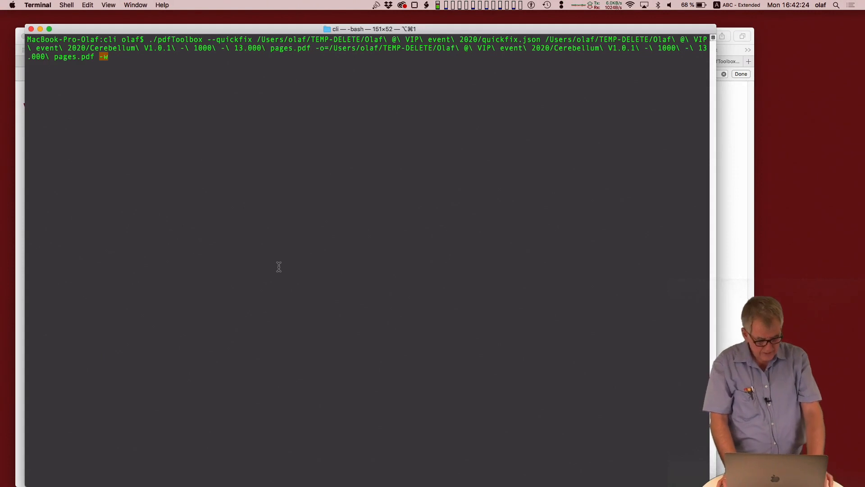
key("Return")
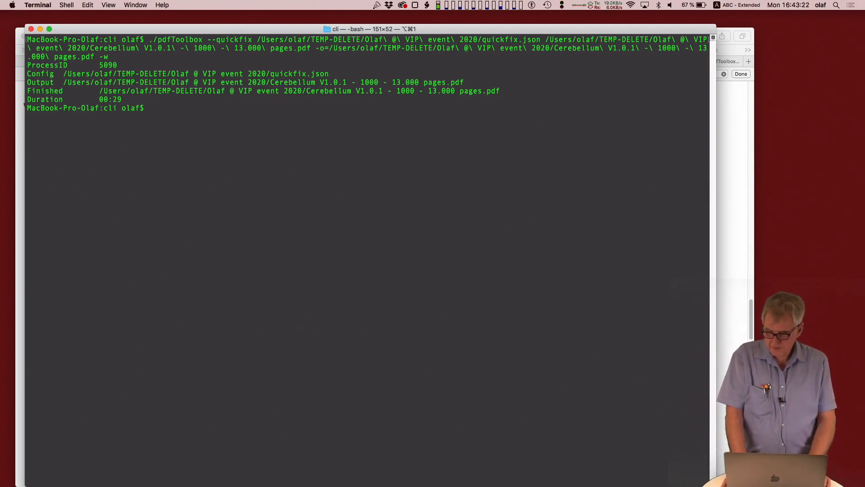
Step: Switch to Safari and view the "New in pdfToolbox 12" help page with its QuickFix chapters
key("super+Tab")
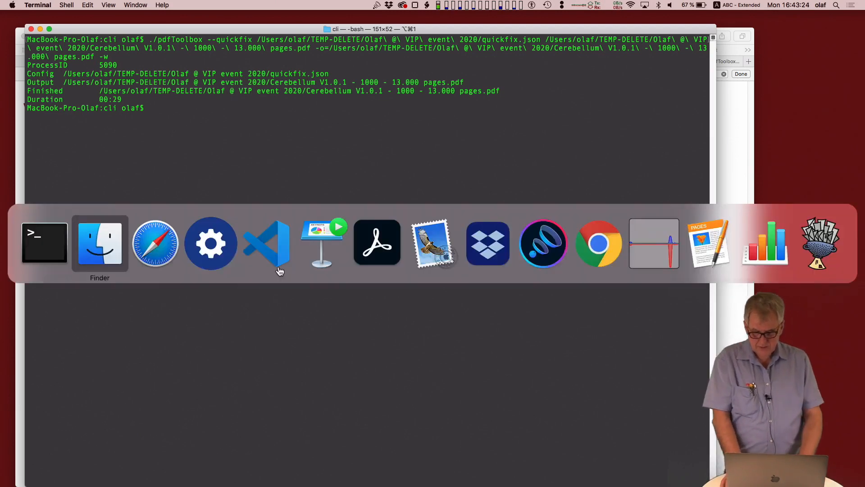
key("super+Tab")
key("super+Tab")
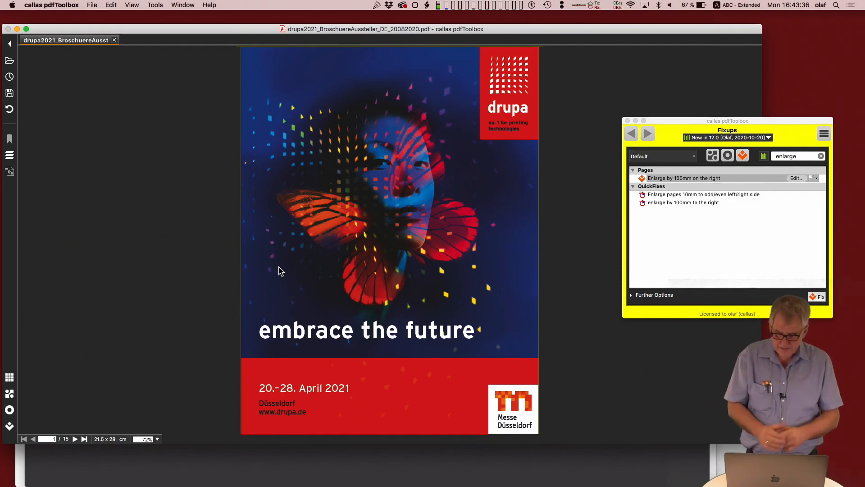
key("super+Tab")
key("super+Tab")
key("super+Tab")
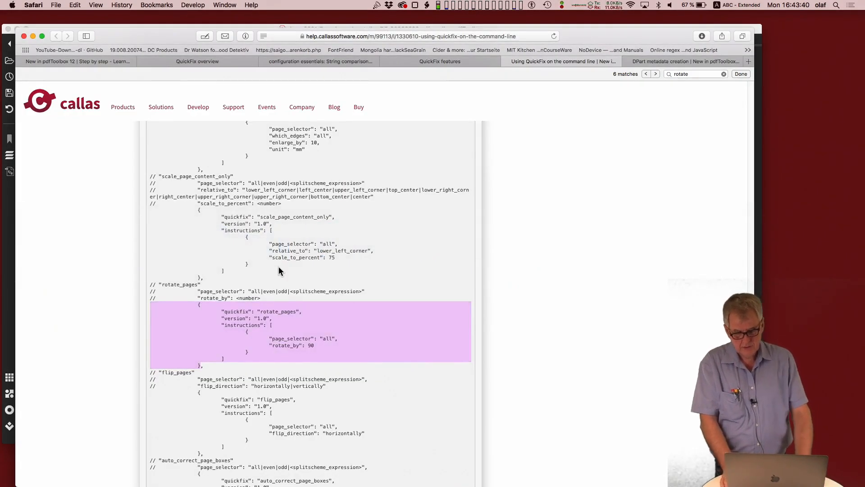
key("ctrl+shift+Tab")
key("ctrl+shift+Tab")
key("ctrl+shift+Tab")
key("ctrl+shift+Tab")
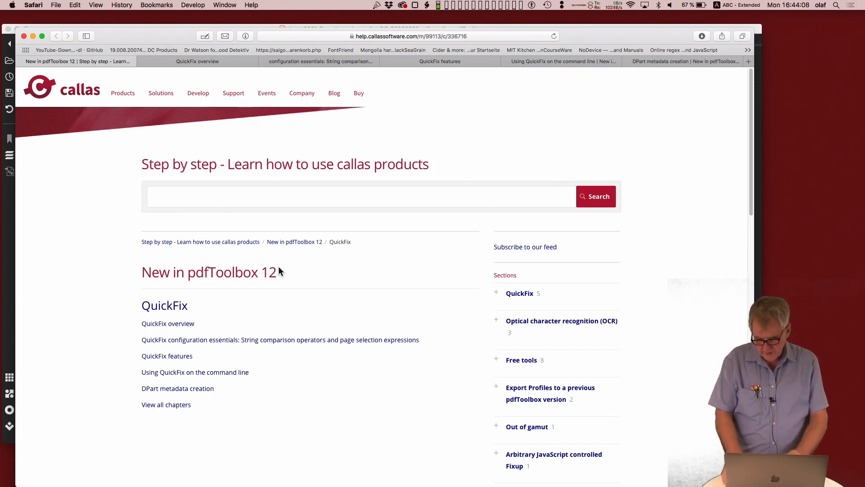
Step: Switch to pdfToolbox and create a new Quick Fix named "Inject Dpart"
key("super+Tab")
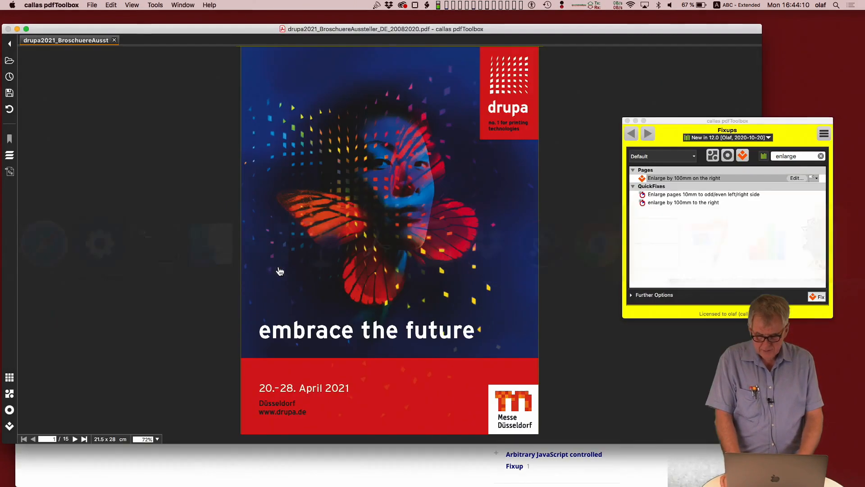
left_click(824, 134)
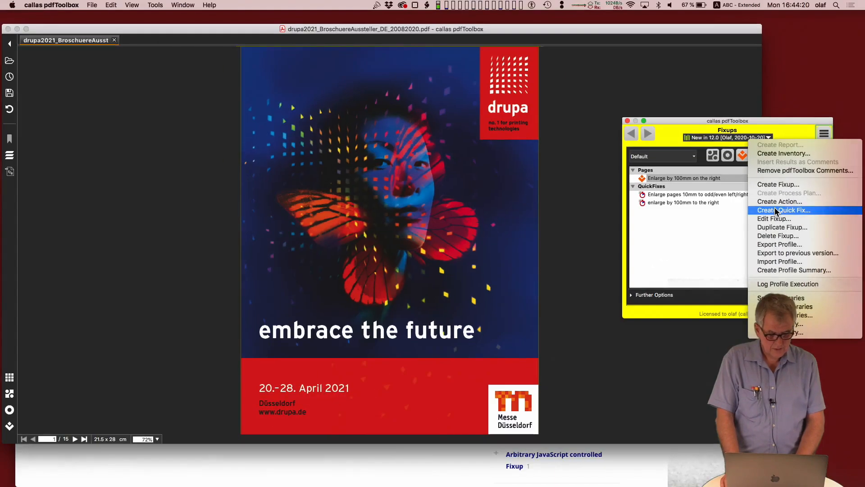
left_click(774, 213)
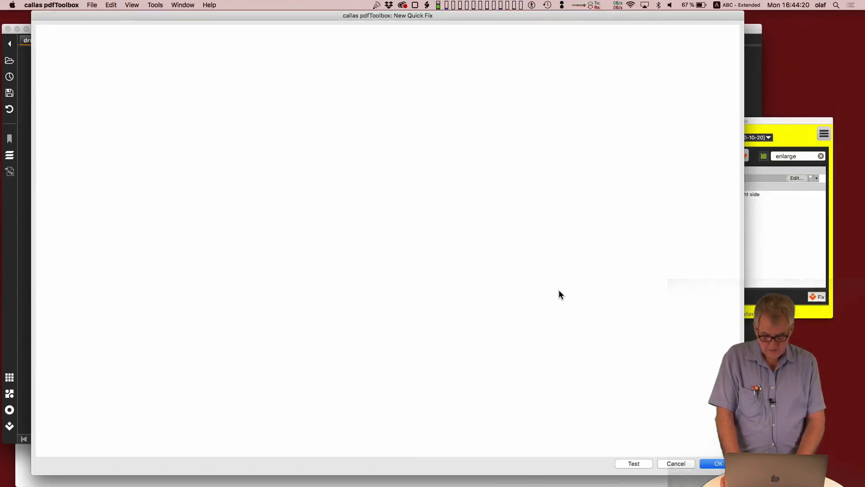
left_click(198, 58)
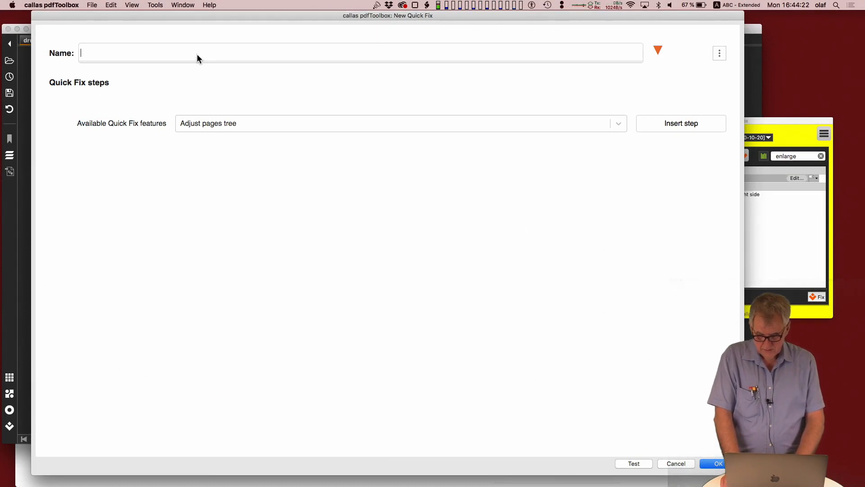
type("Injct")
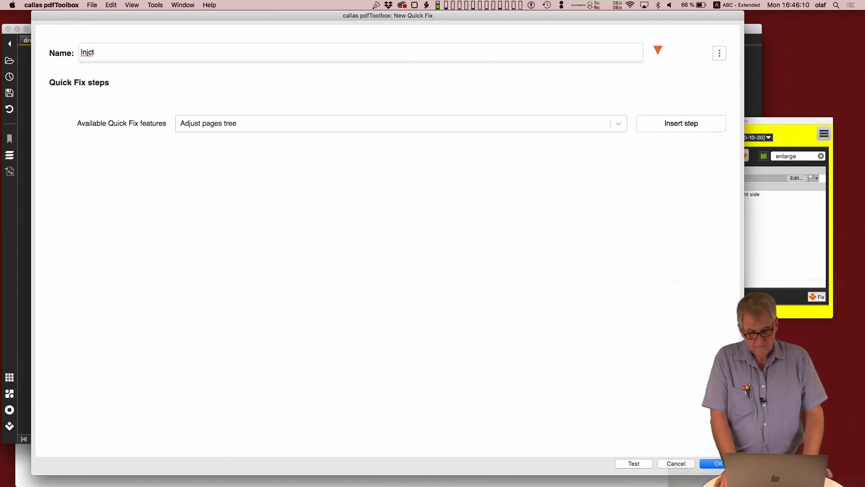
left_click(88, 53)
type("e")
key("Right")
key("Right")
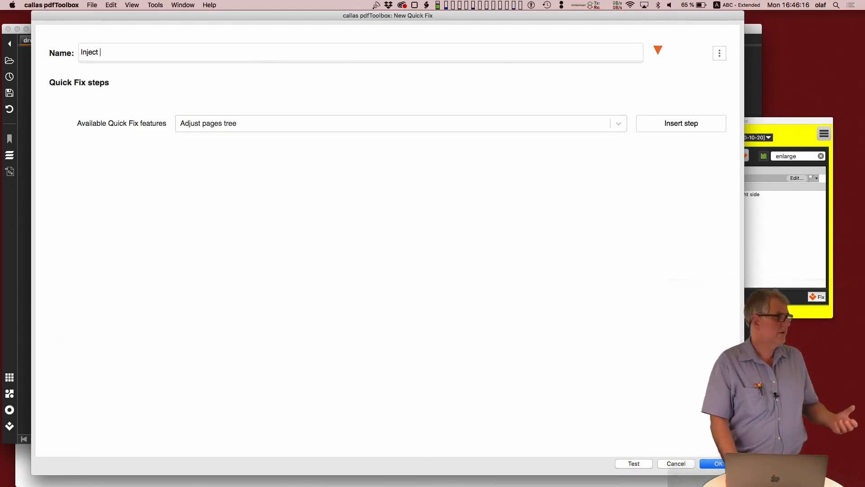
type("Dpart")
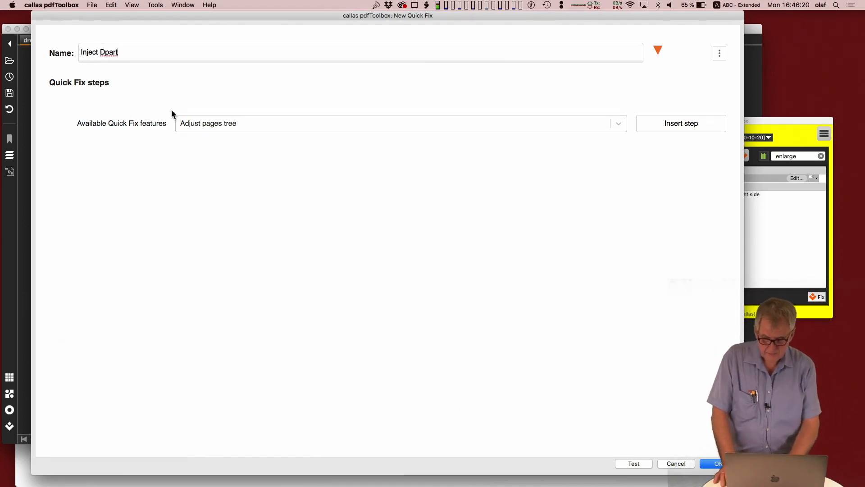
Step: Find the Inject DPart feature by searching for "dpa" and insert it as a Quick Fix step
left_click(201, 130)
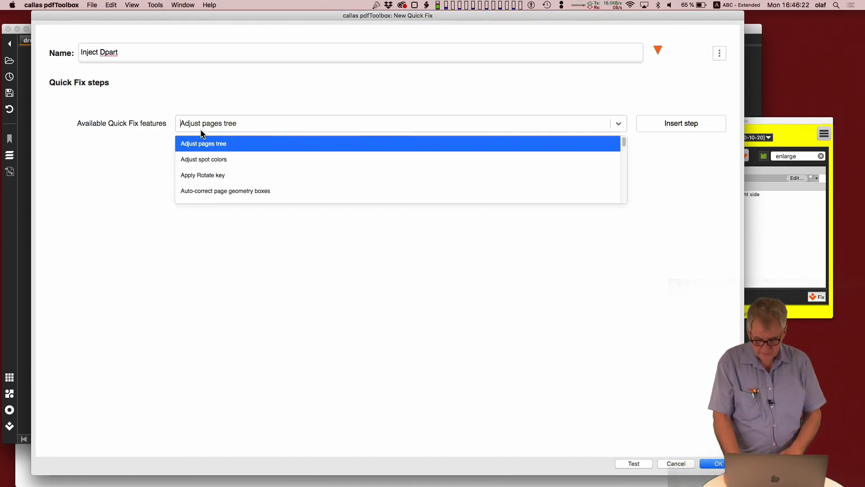
type("dpa")
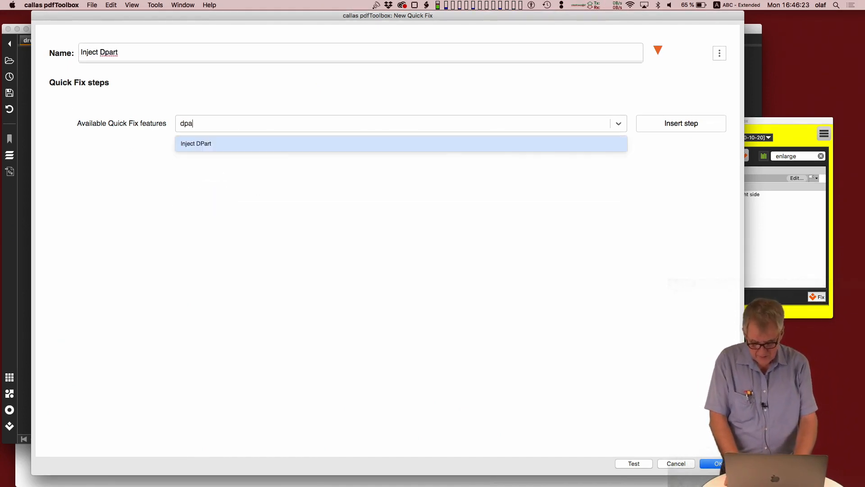
left_click(215, 143)
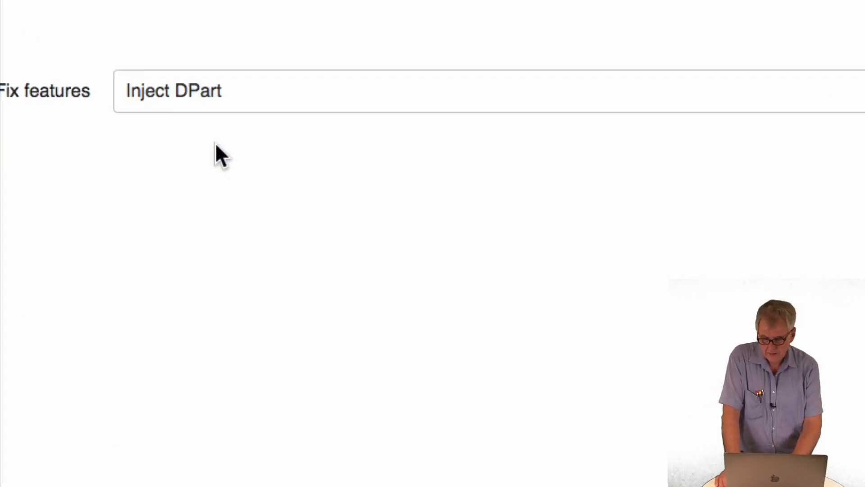
left_click(681, 123)
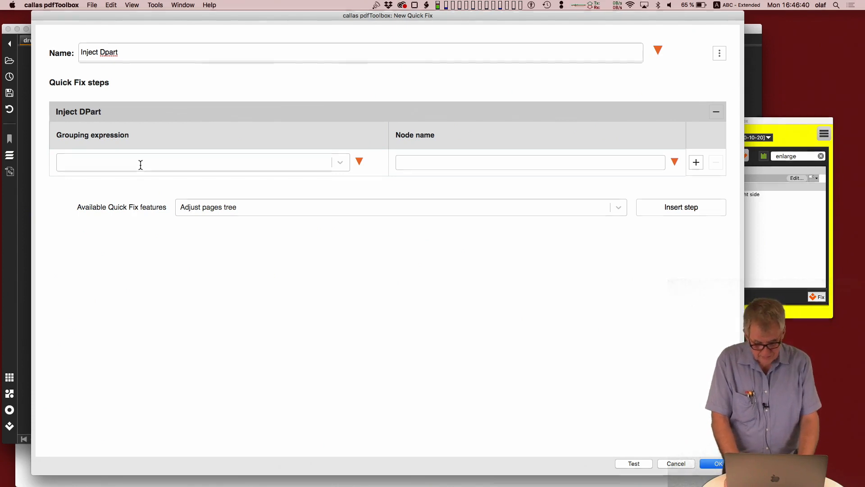
Step: Enter the page ranges "1-4,5-8,9-12" as the grouping expression of the Inject DPart step
type("1-")
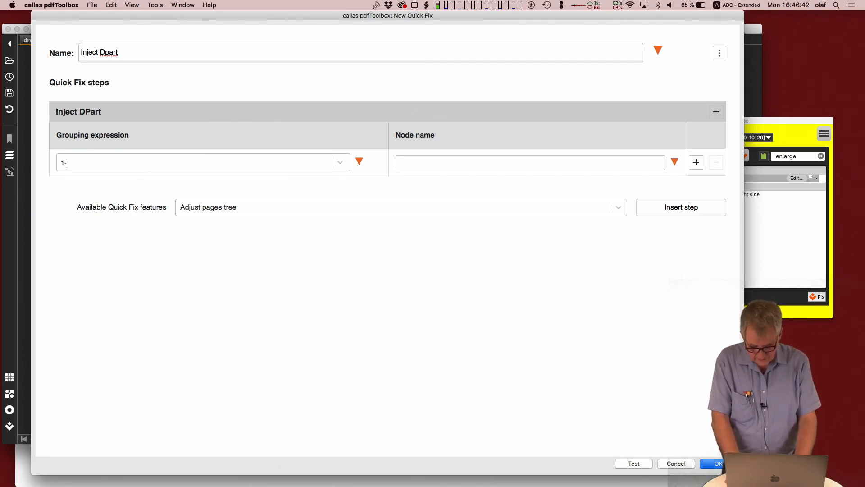
type("4,")
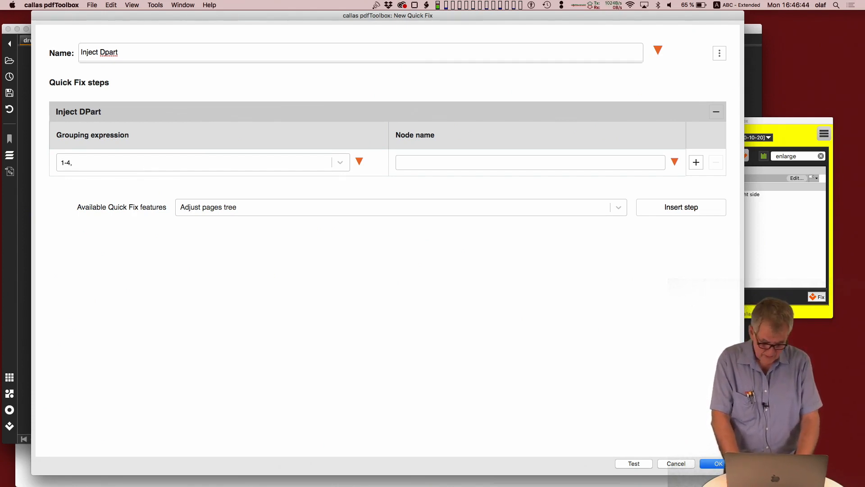
type("5-8,")
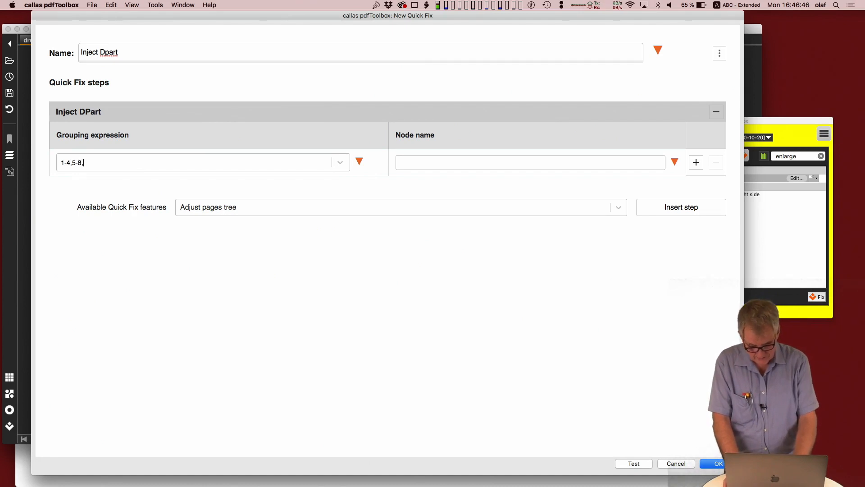
type("9-12")
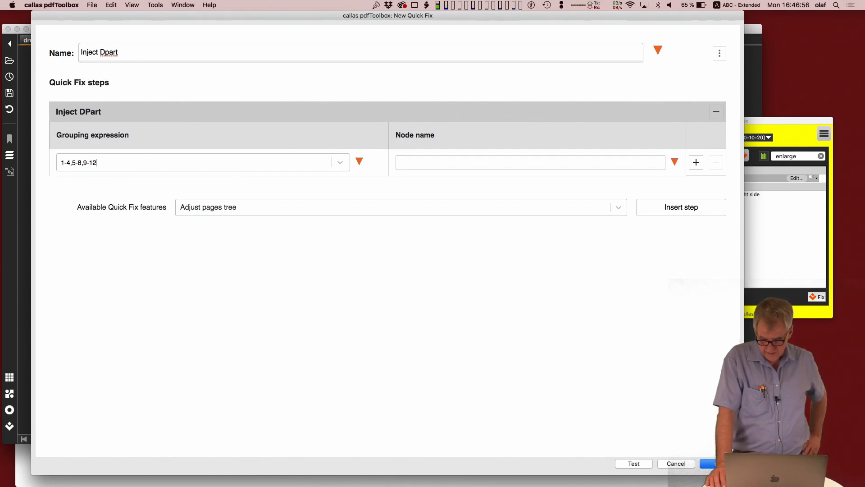
Step: Replace the grouping expression with "4*" and clear the field again
key("super+a")
type("4*")
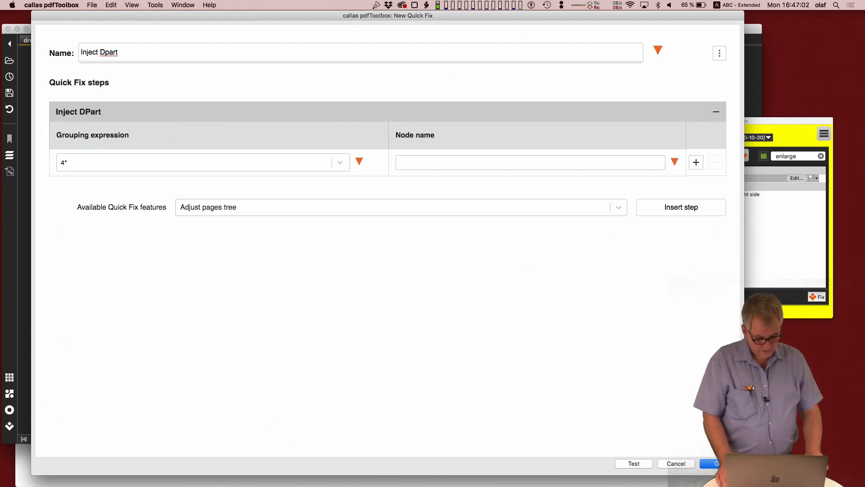
key("BackSpace")
key("BackSpace")
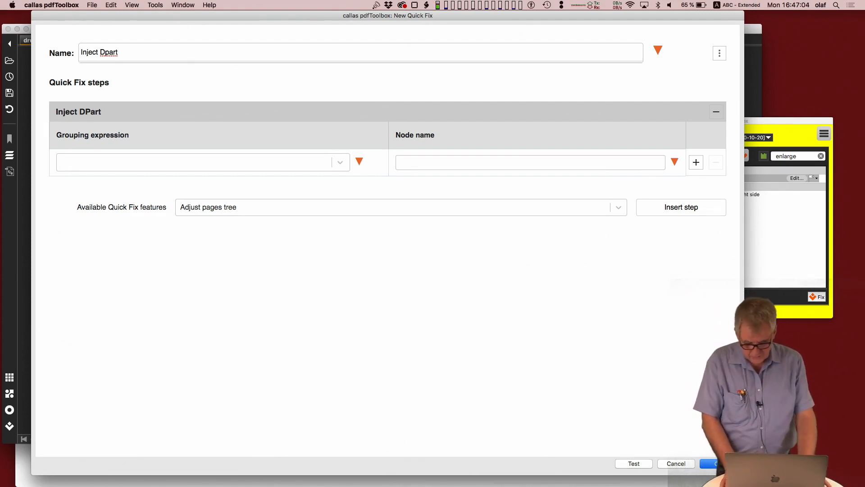
Step: Set the grouping expression of the Inject DPart step to "1-2, -2--1"
type("1-2, 0-2")
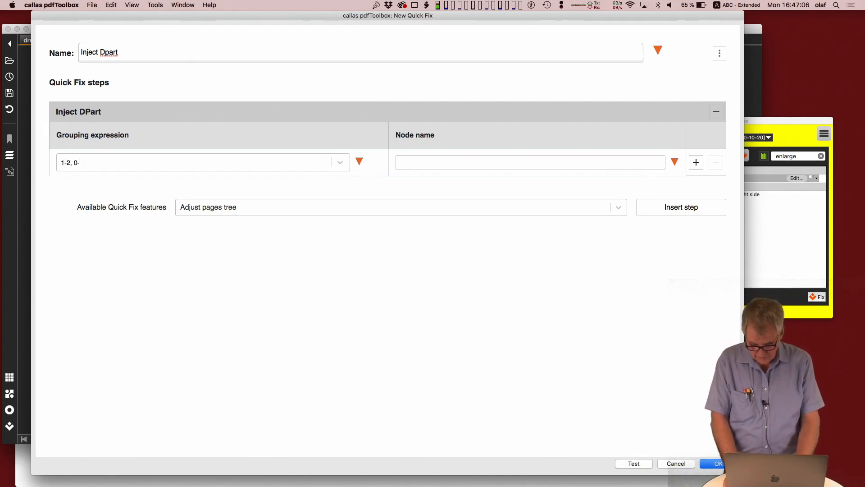
key("BackSpace")
key("BackSpace")
key("BackSpace")
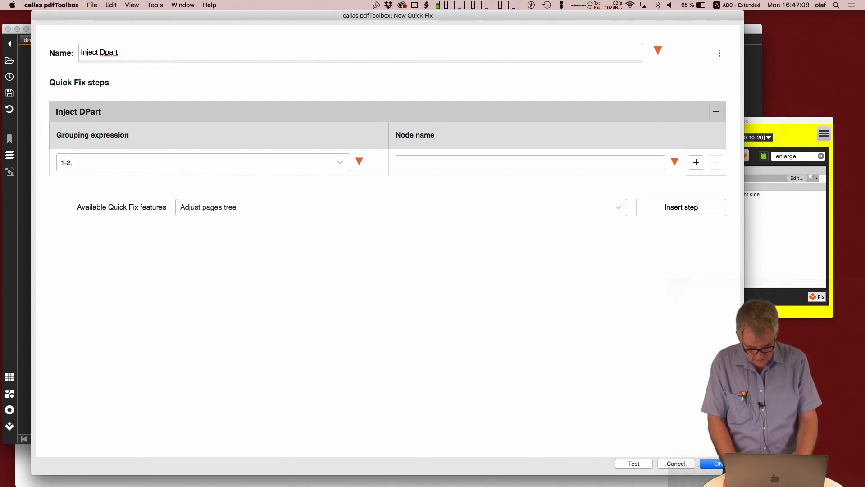
type("-2--1")
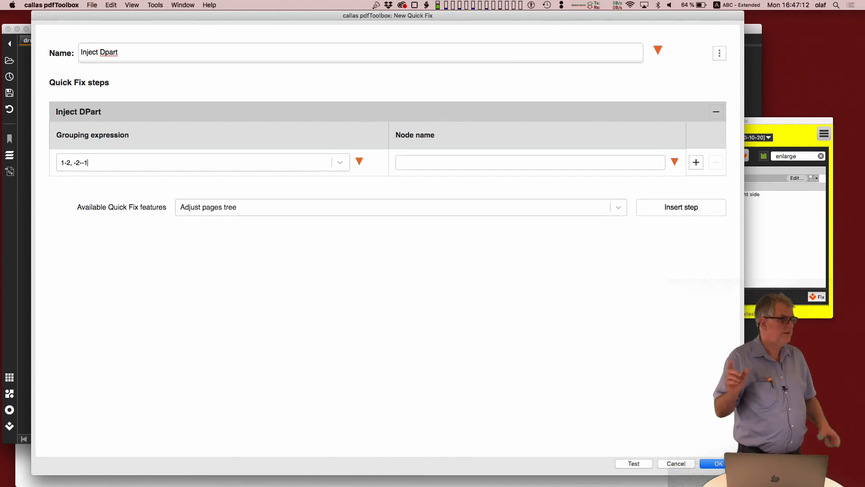
type(",")
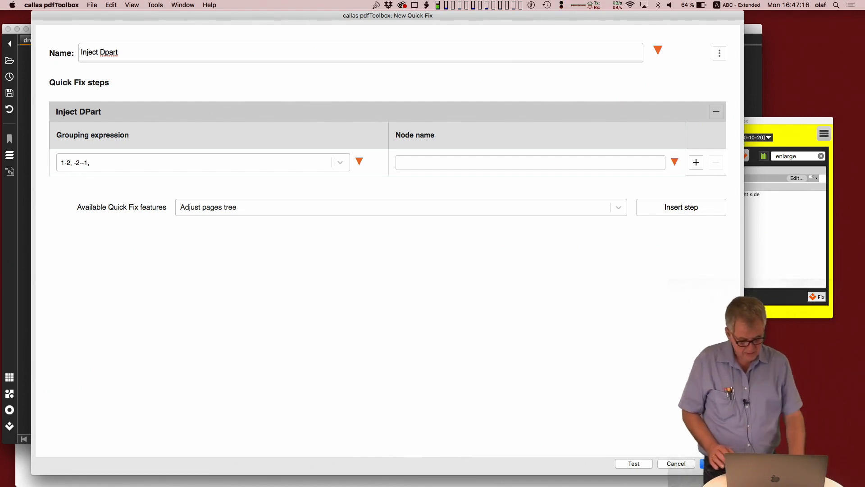
key("BackSpace")
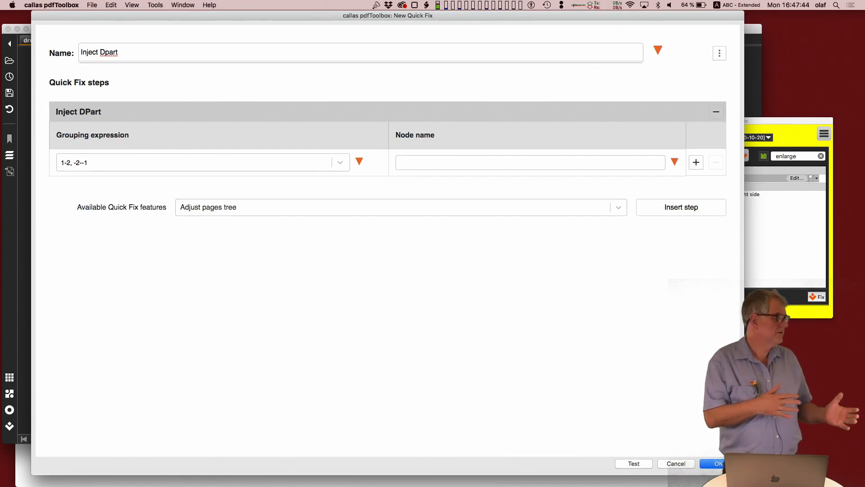
Step: Set the node name to "cover_versus_content" and save the new Quick Fix
left_click(411, 163)
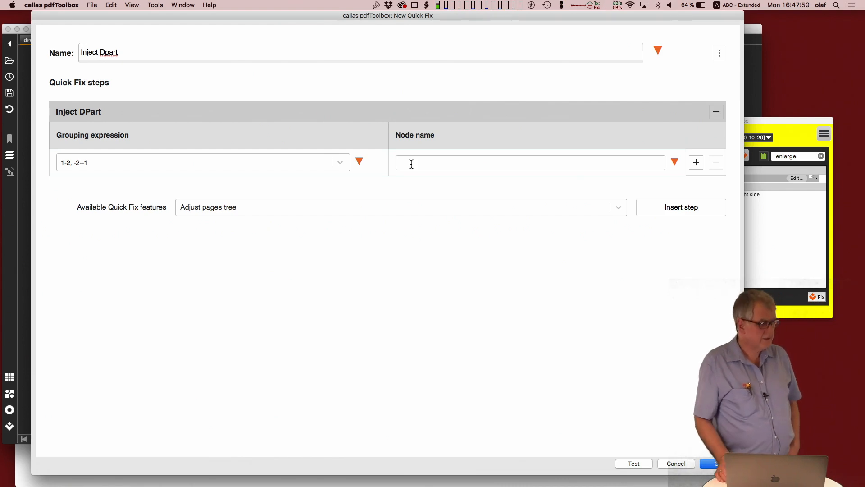
type("co")
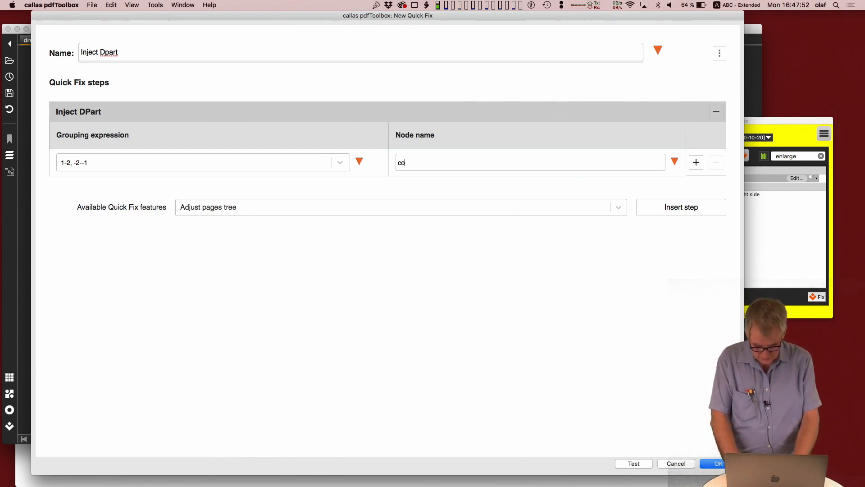
type("ver_")
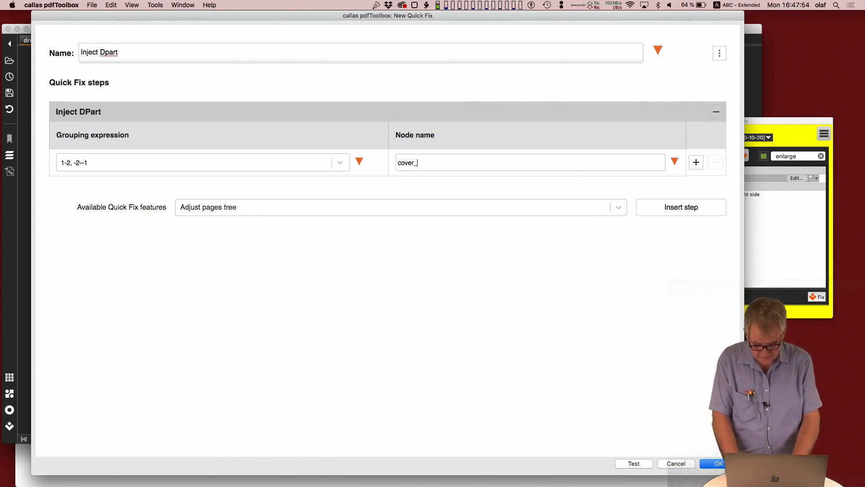
type("versuys_con")
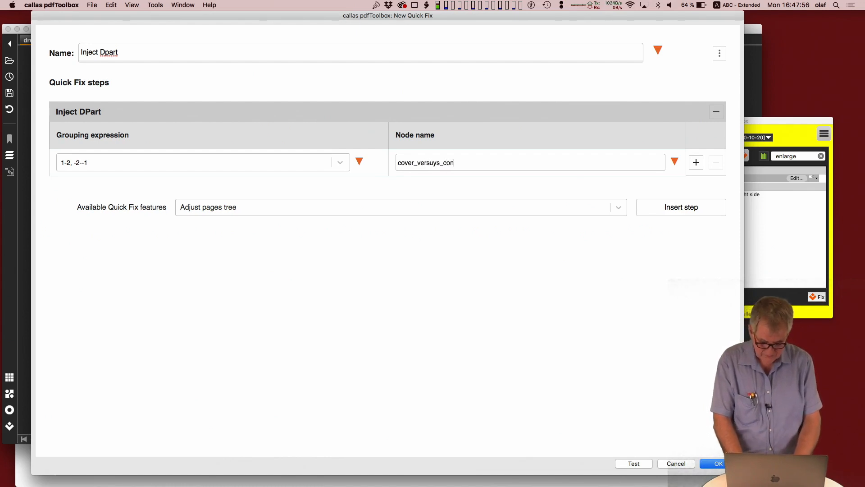
type("tent")
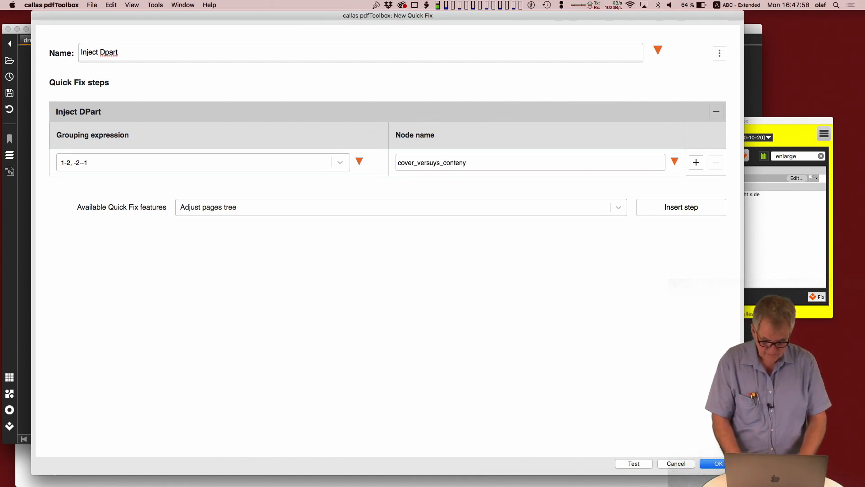
left_click(437, 163)
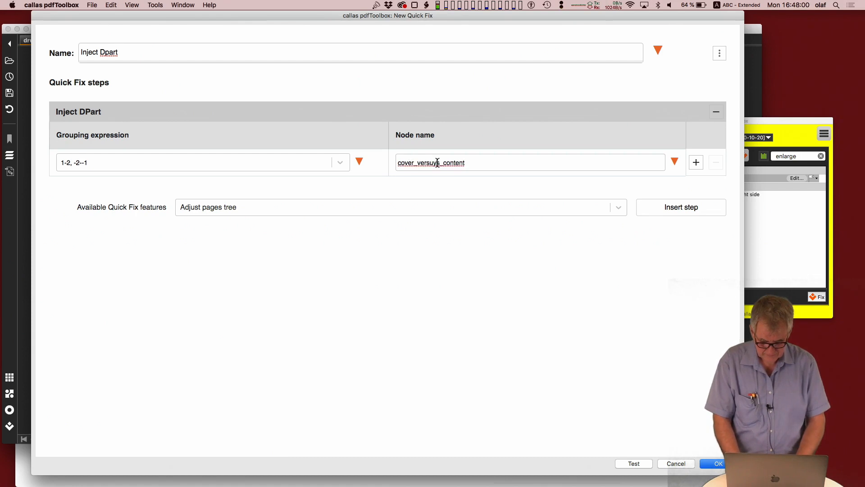
key("BackSpace")
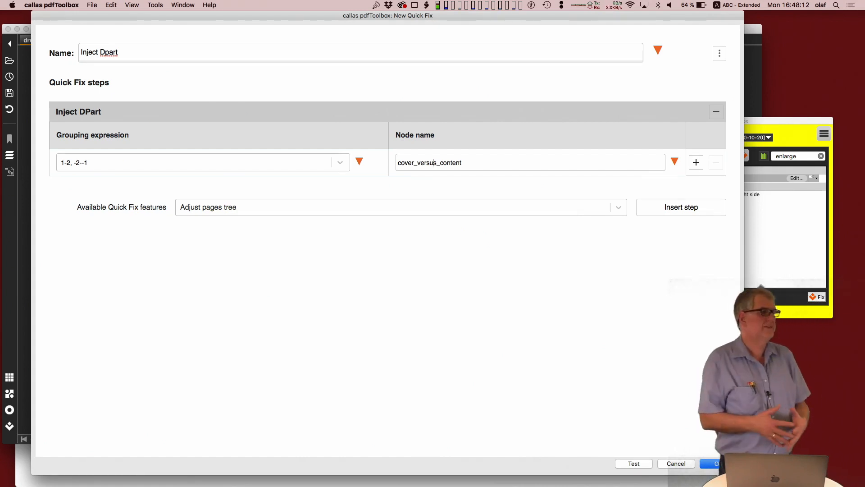
key("Return")
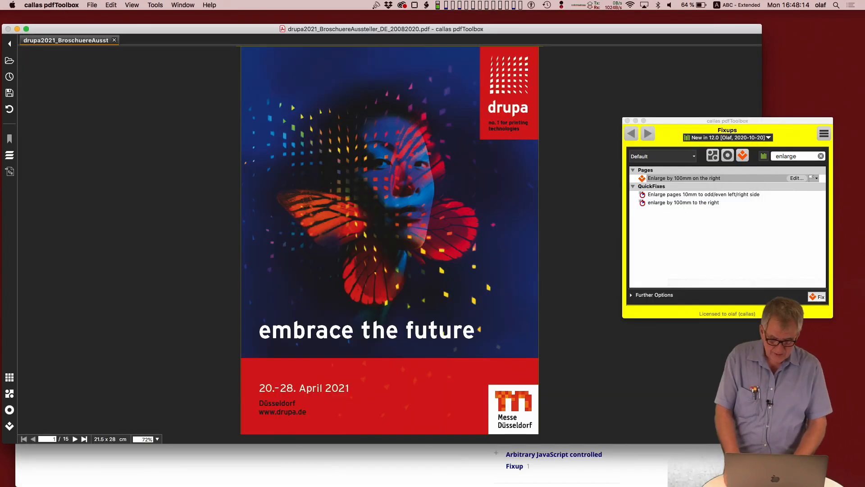
Step: Filter the fixups by "dpar" and run Inject Dpart on the open brochure, saving it as "drupa2021_BroschuereAussteller_DE_20082020 DPart.pdf"
left_click(789, 156)
type("dpar")
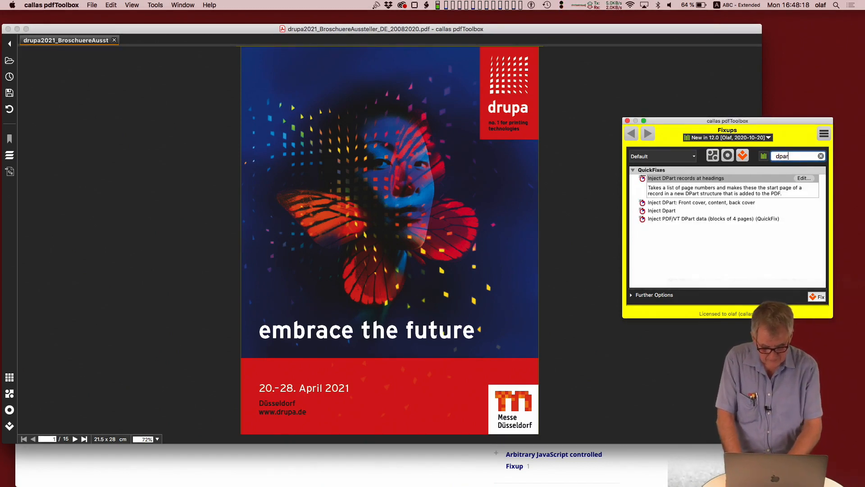
left_click(697, 211)
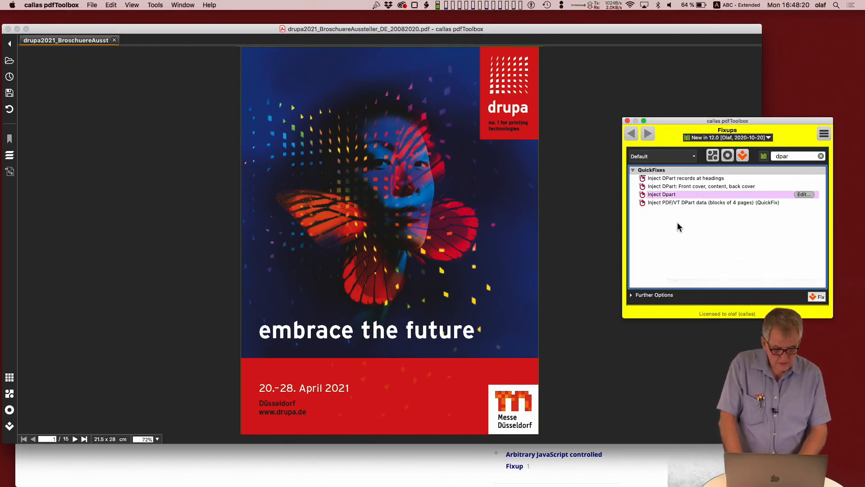
left_click(817, 298)
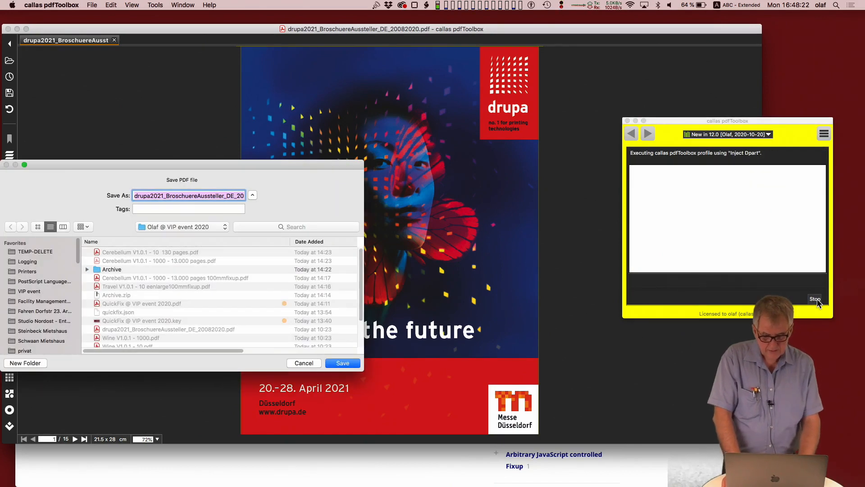
key("Right")
type("DPart")
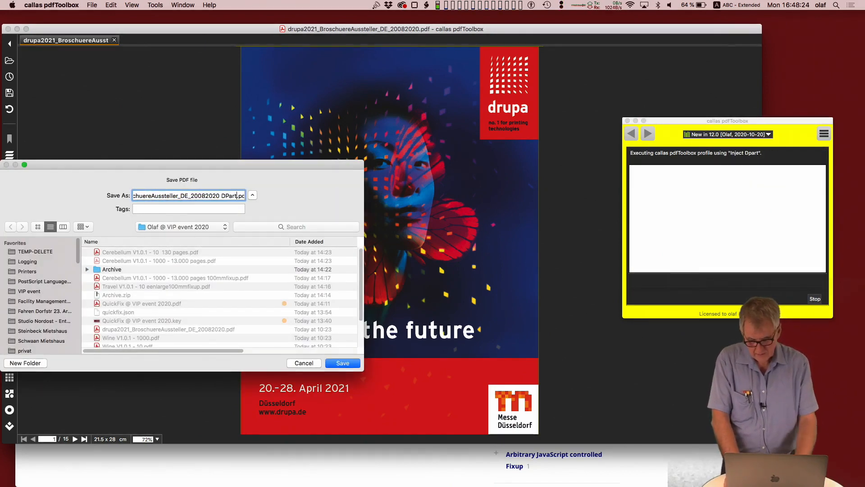
key("Return")
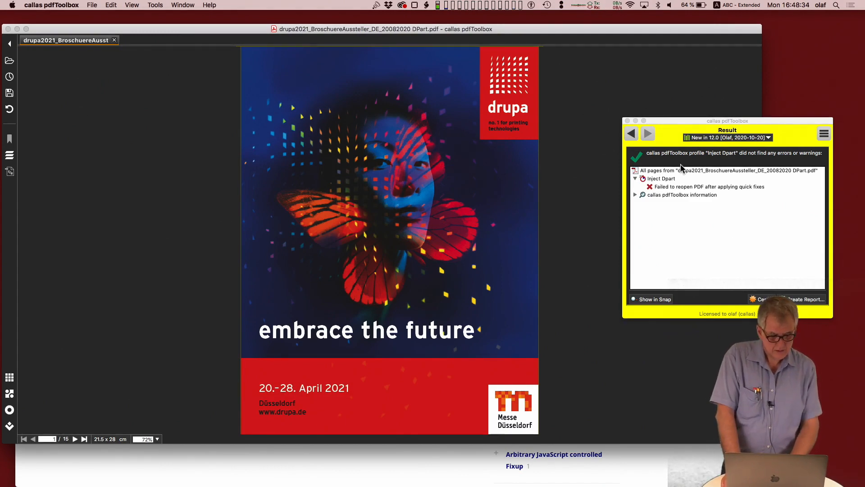
Step: Change Inject Dpart's grouping expression to "1-2, 3--3, -2--1" and rerun the Quick Fix, saving the PDF with the name ending "DPart2.pdf"
left_click(631, 133)
left_click(803, 194)
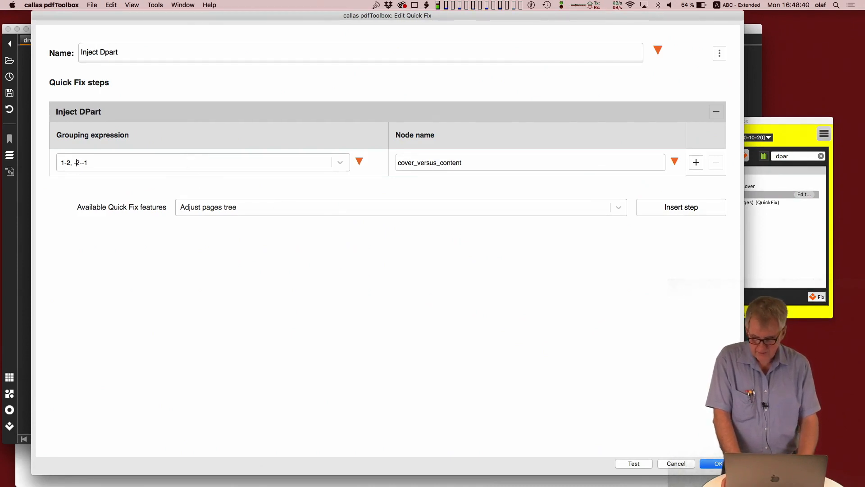
type("3--3")
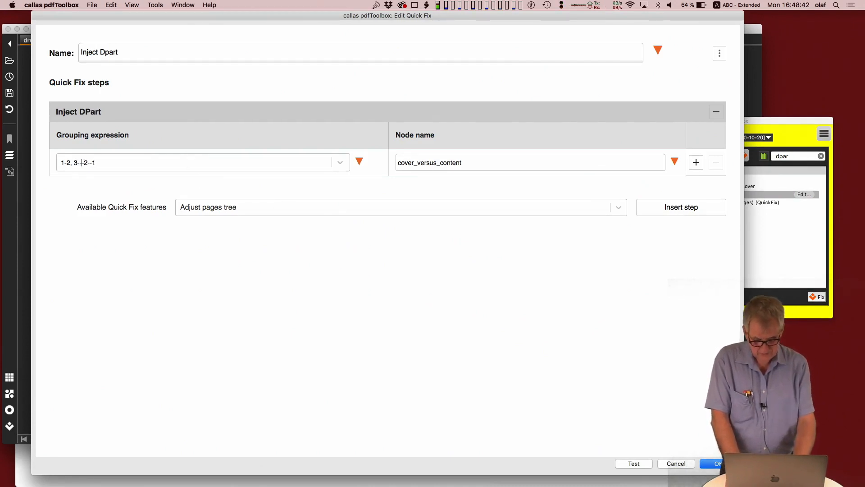
left_click(719, 464)
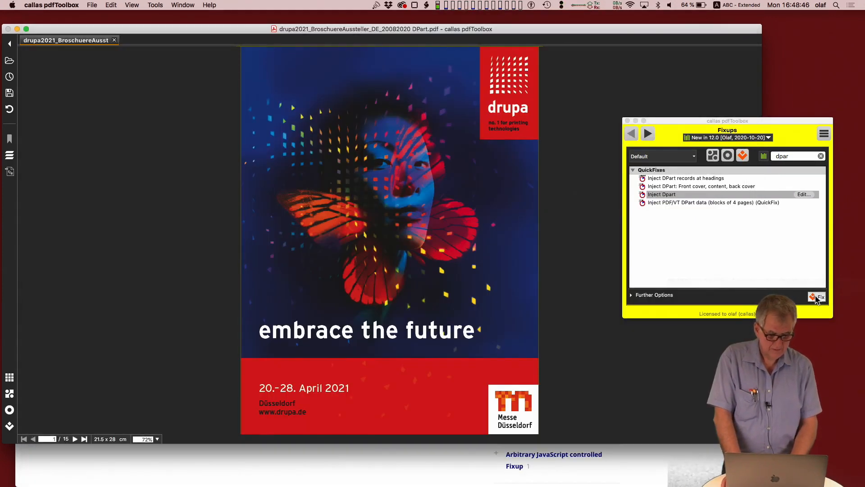
left_click(817, 298)
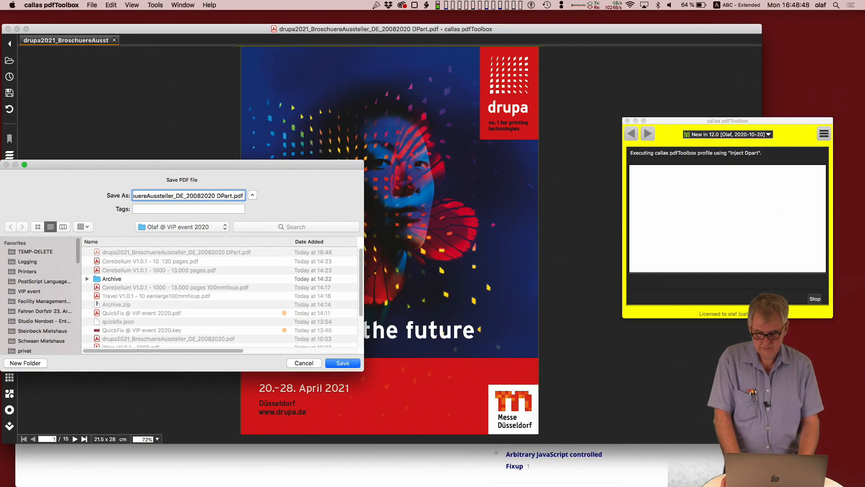
key("Return")
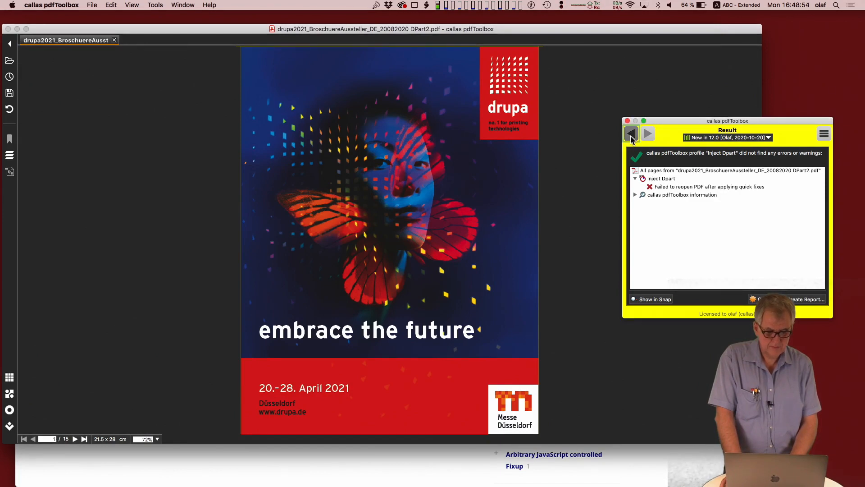
Step: Edit the Inject Dpart Quick Fix to use the predefined grouping "Cover versus body pages" and save it
left_click(631, 134)
left_click(804, 194)
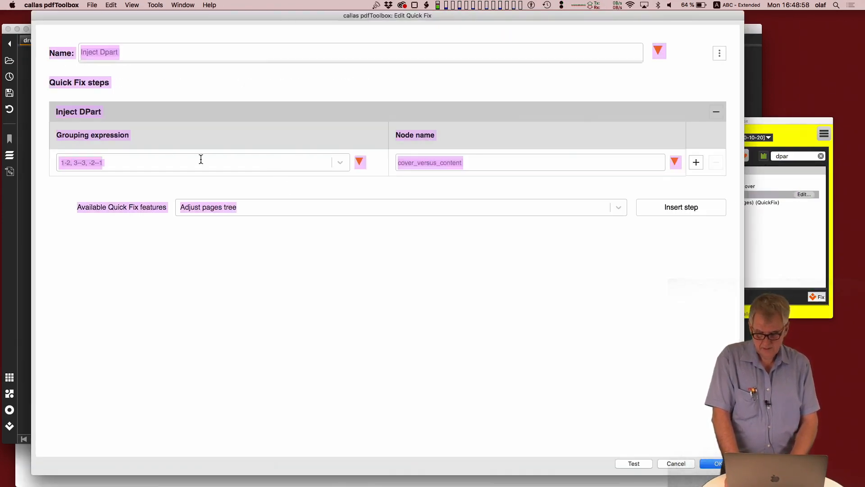
triple_click(77, 162)
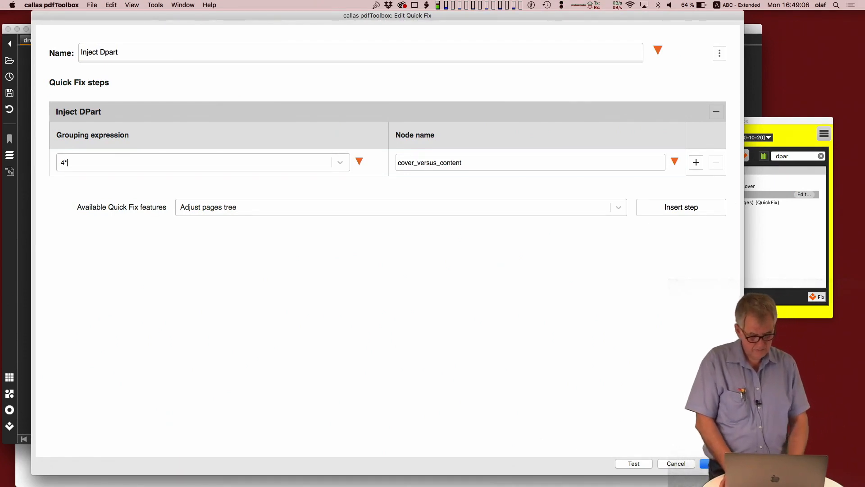
left_click(339, 164)
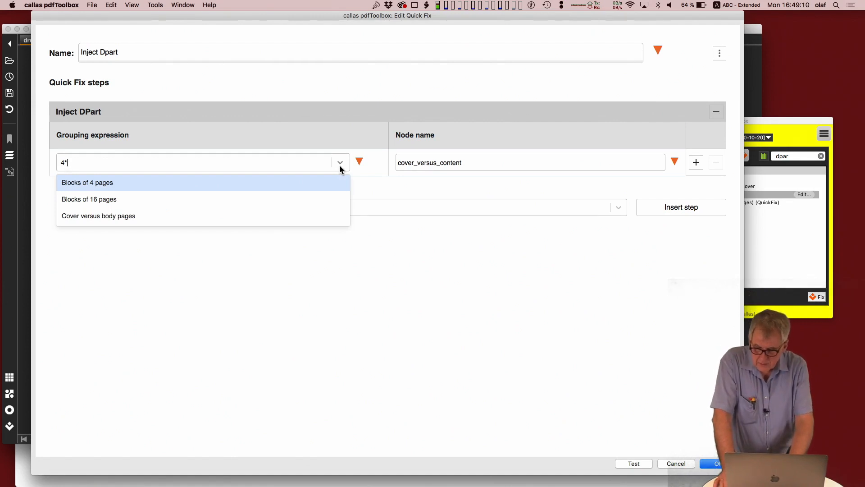
left_click(191, 218)
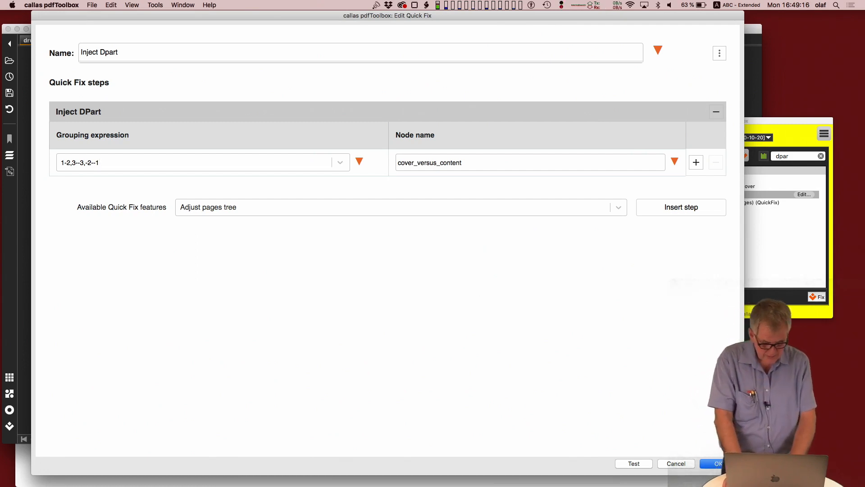
key("Return")
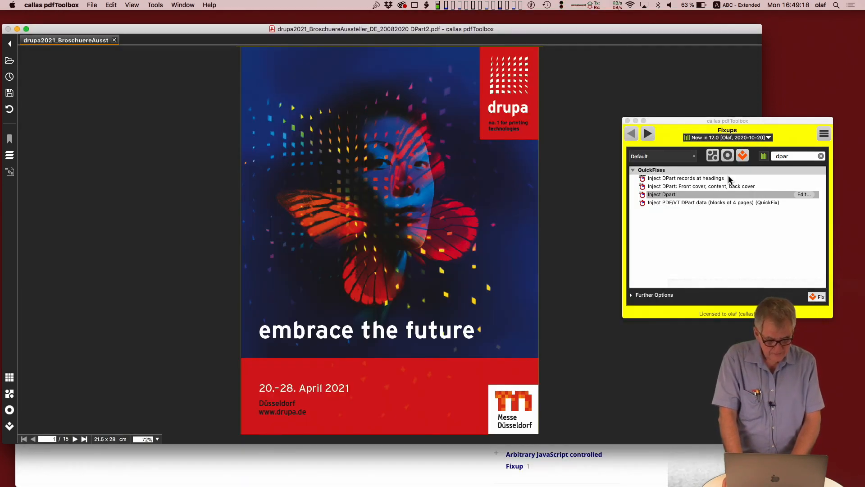
Step: Run the Inject Dpart Quick Fix on the brochure and save the result as "drupa2021_BroschuereAussteller_DE_20082020 DPart3.pdf"
left_click(816, 298)
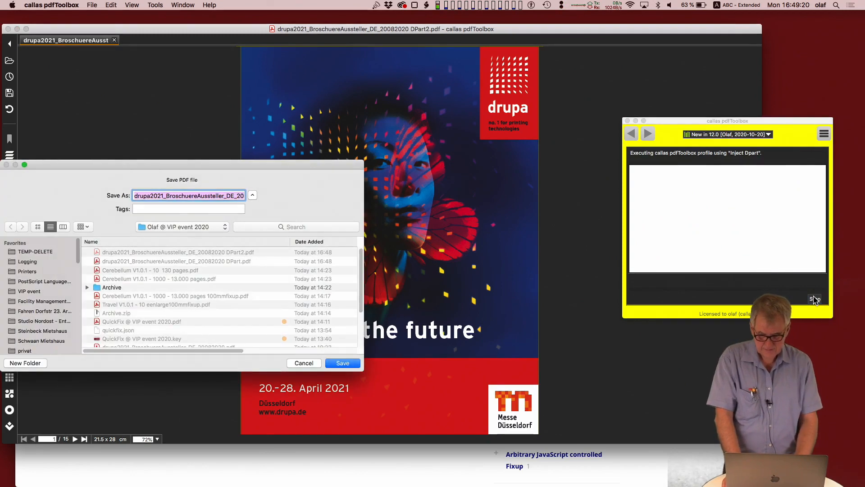
key("Right")
key("Left")
key("Left")
key("Left")
key("Left")
key("BackSpace")
type("3")
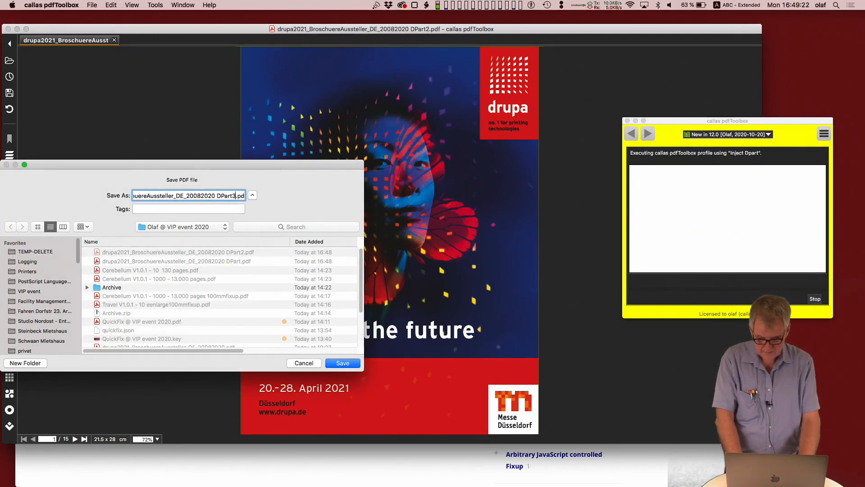
key("Return")
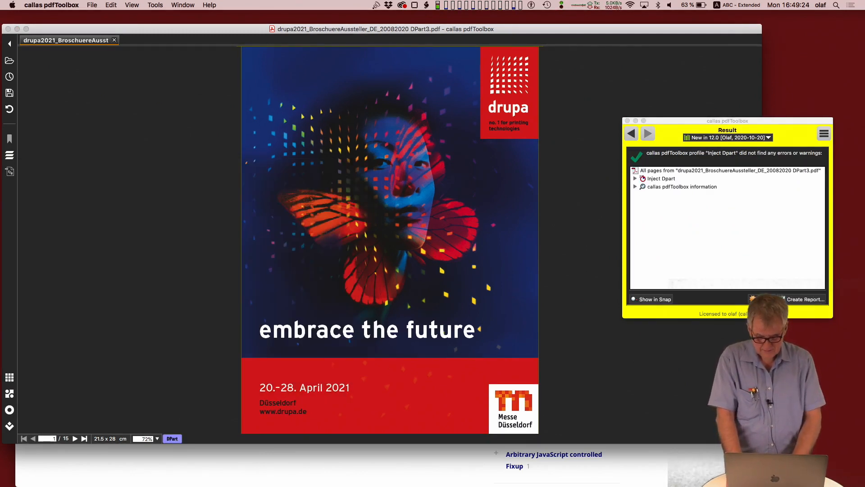